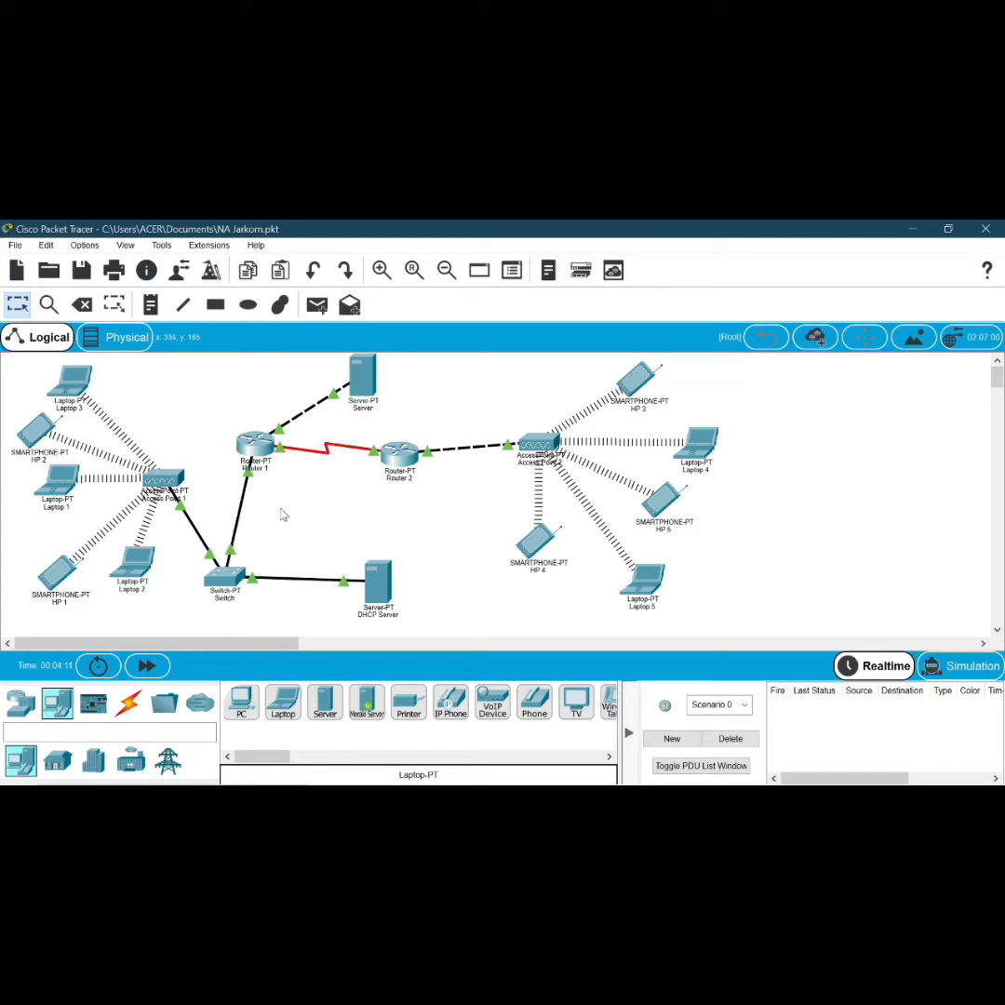
Open Router 1's FastEthernet0/0 configuration and place its window beside the topology.
{"action": "left_click", "coordinate": [257, 450]}
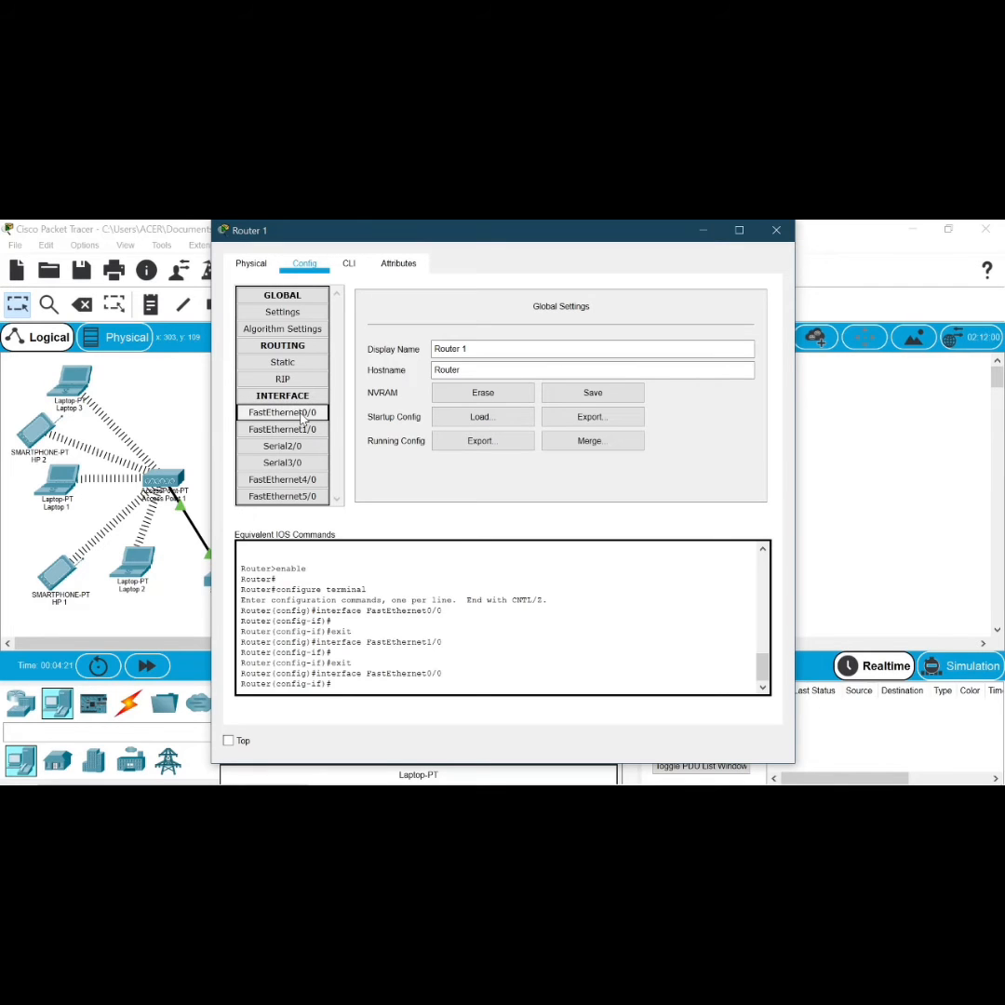
{"action": "left_click", "coordinate": [302, 420]}
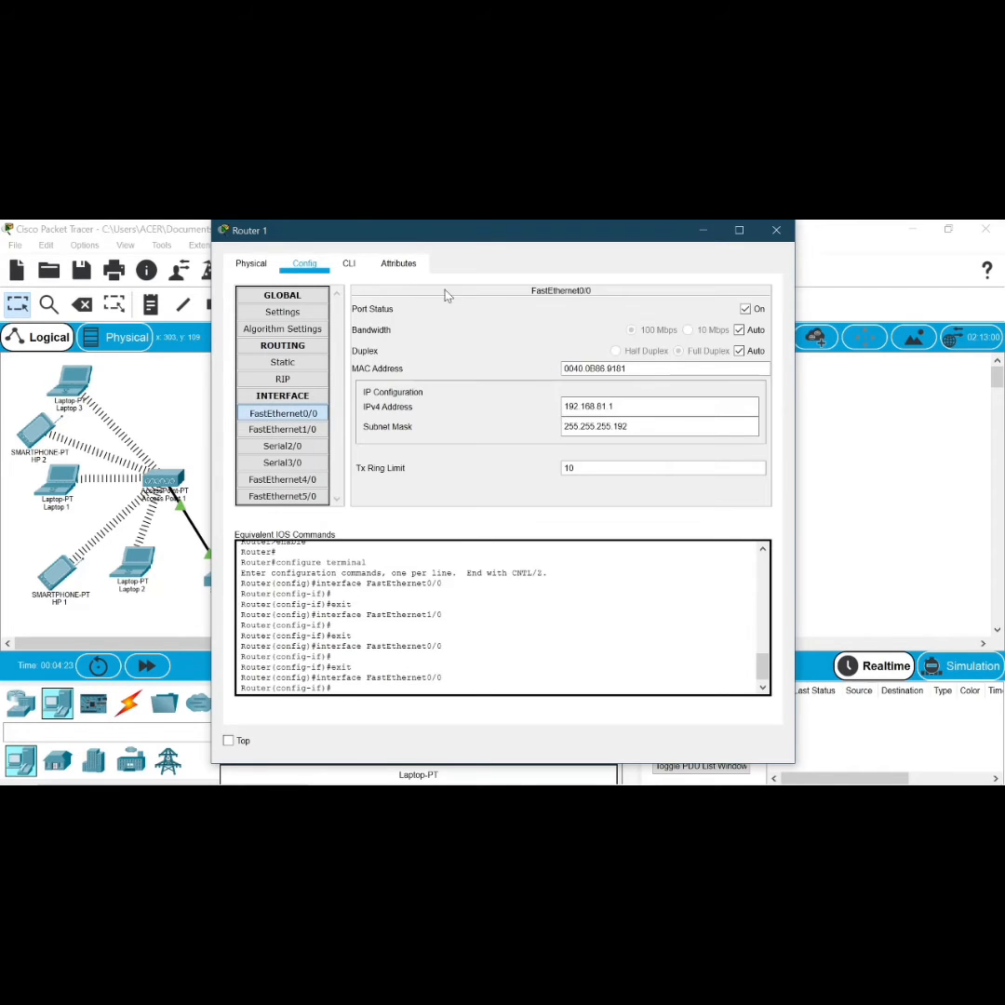
{"action": "left_click_drag", "start_coordinate": [430, 238], "coordinate": [624, 222]}
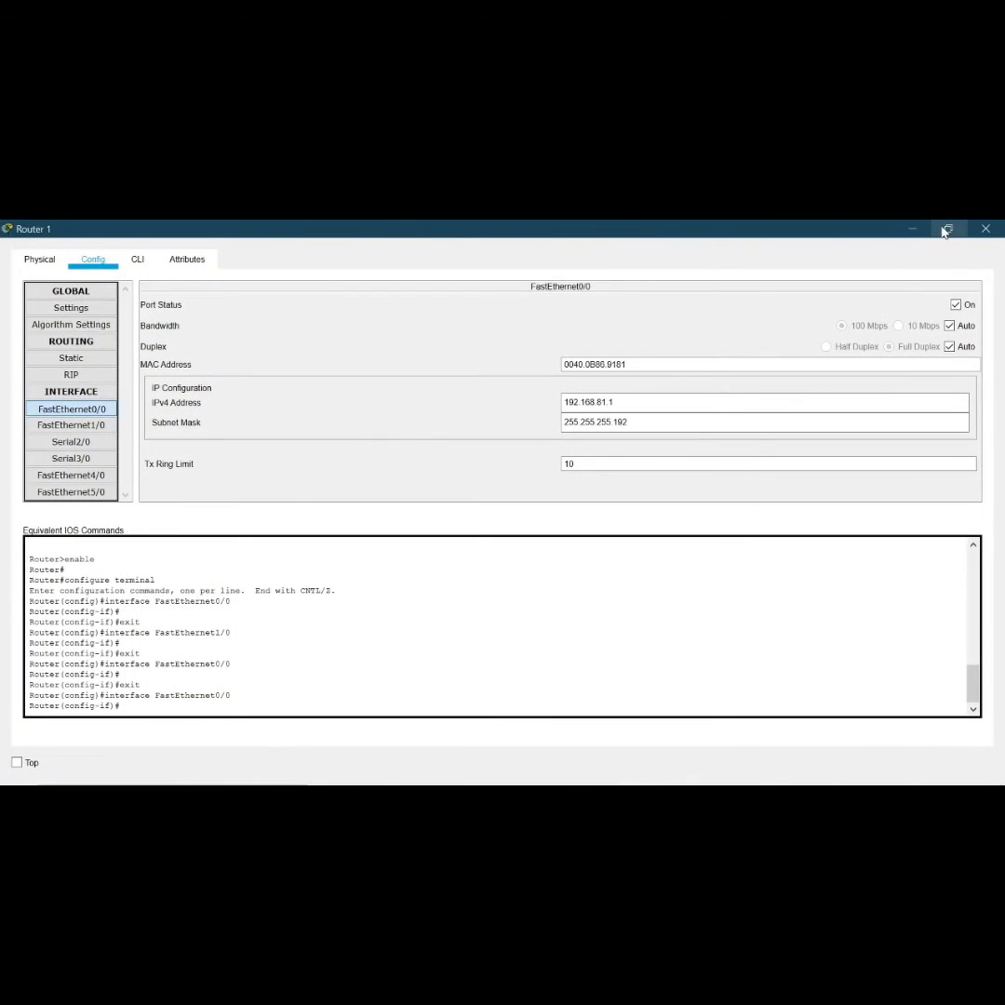
{"action": "double_click", "coordinate": [613, 230]}
{"action": "left_click_drag", "start_coordinate": [615, 235], "coordinate": [803, 246]}
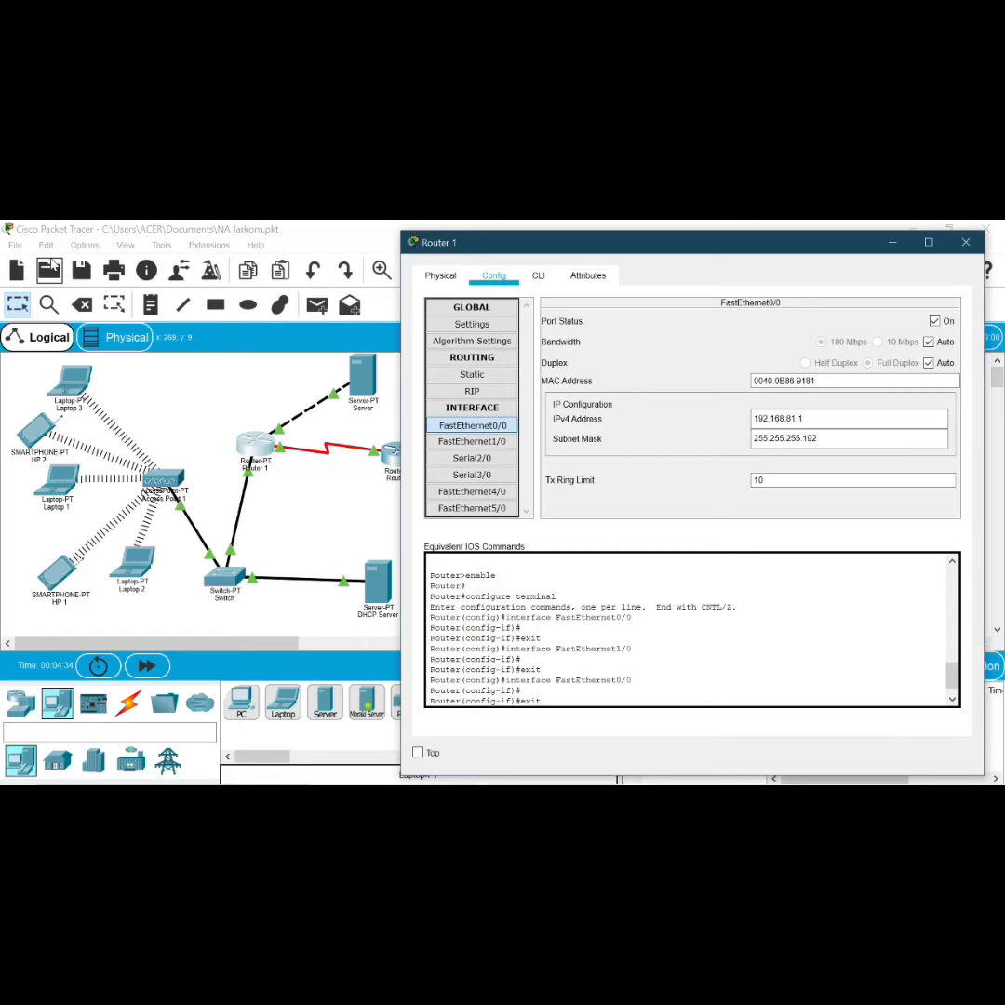
Set the preferences to always show port labels in the logical workspace and hide device name labels, keeping the program open.
{"action": "left_click", "coordinate": [88, 246]}
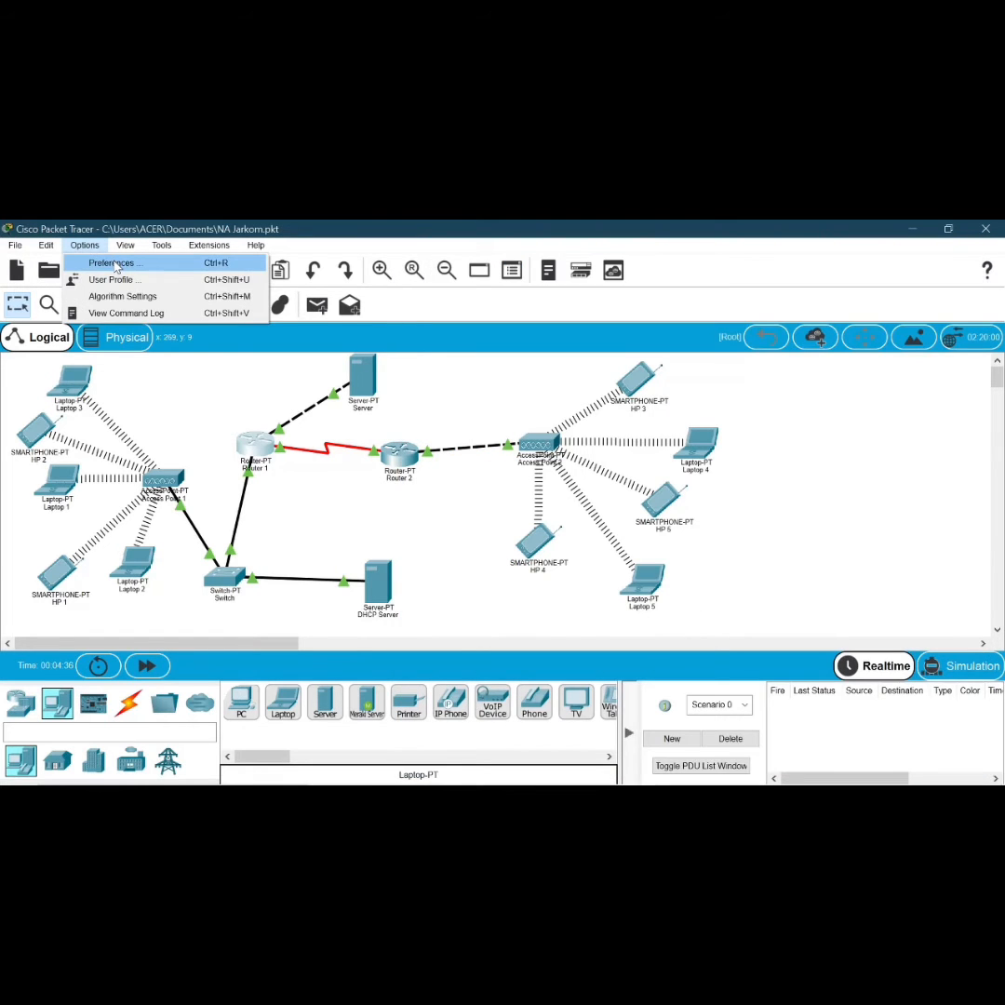
{"action": "left_click", "coordinate": [107, 262]}
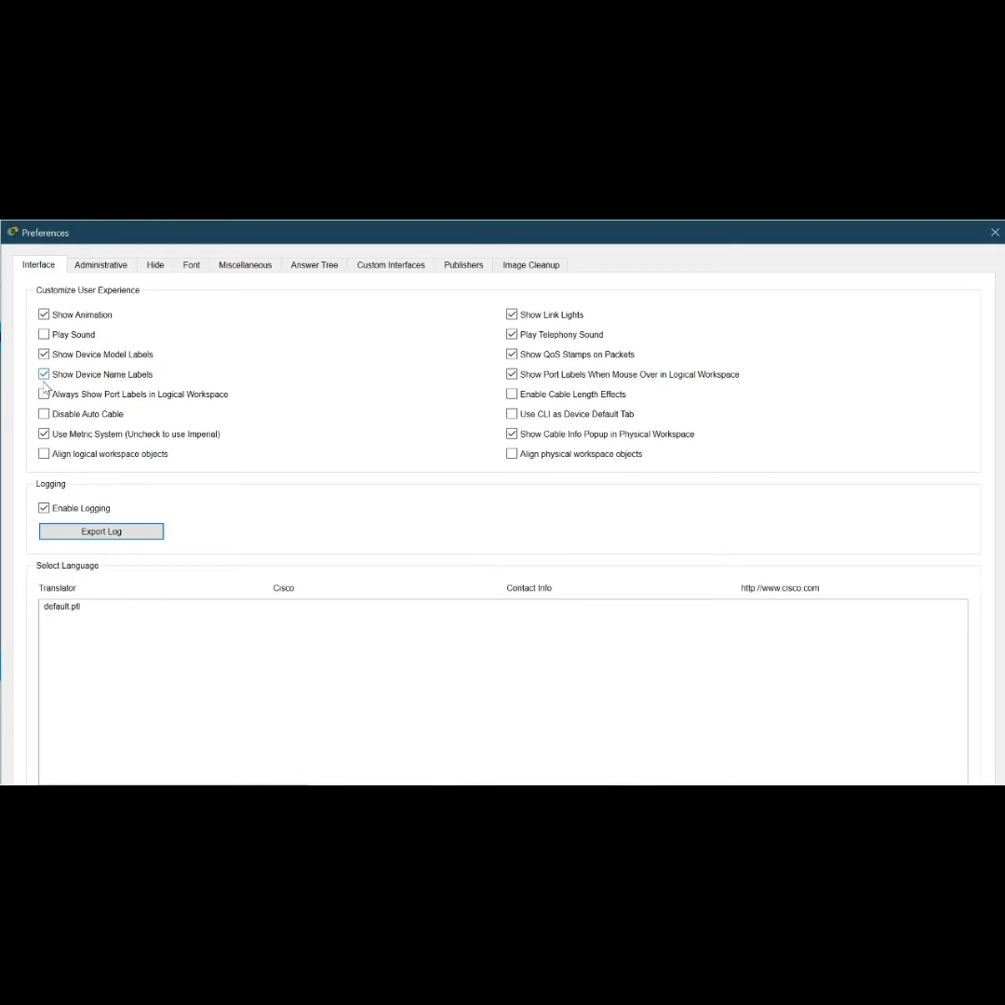
{"action": "left_click", "coordinate": [44, 391]}
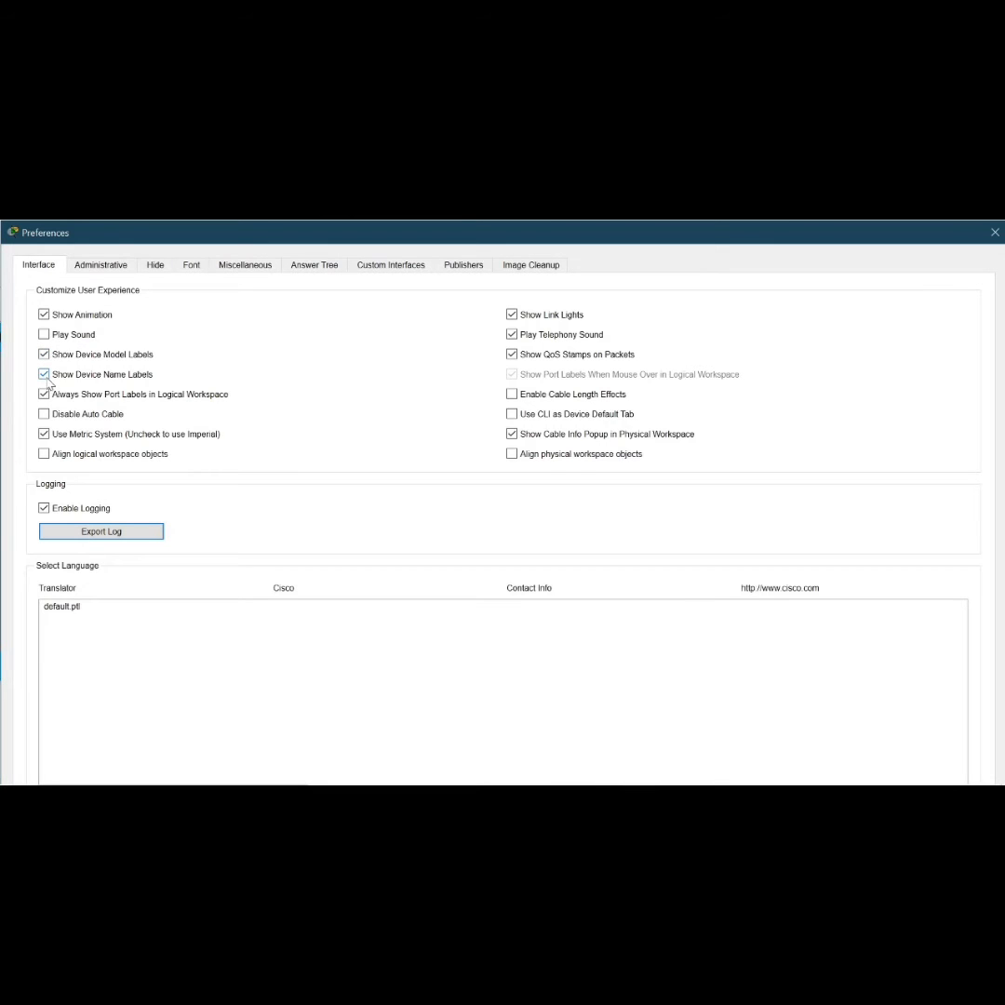
{"action": "left_click", "coordinate": [43, 374]}
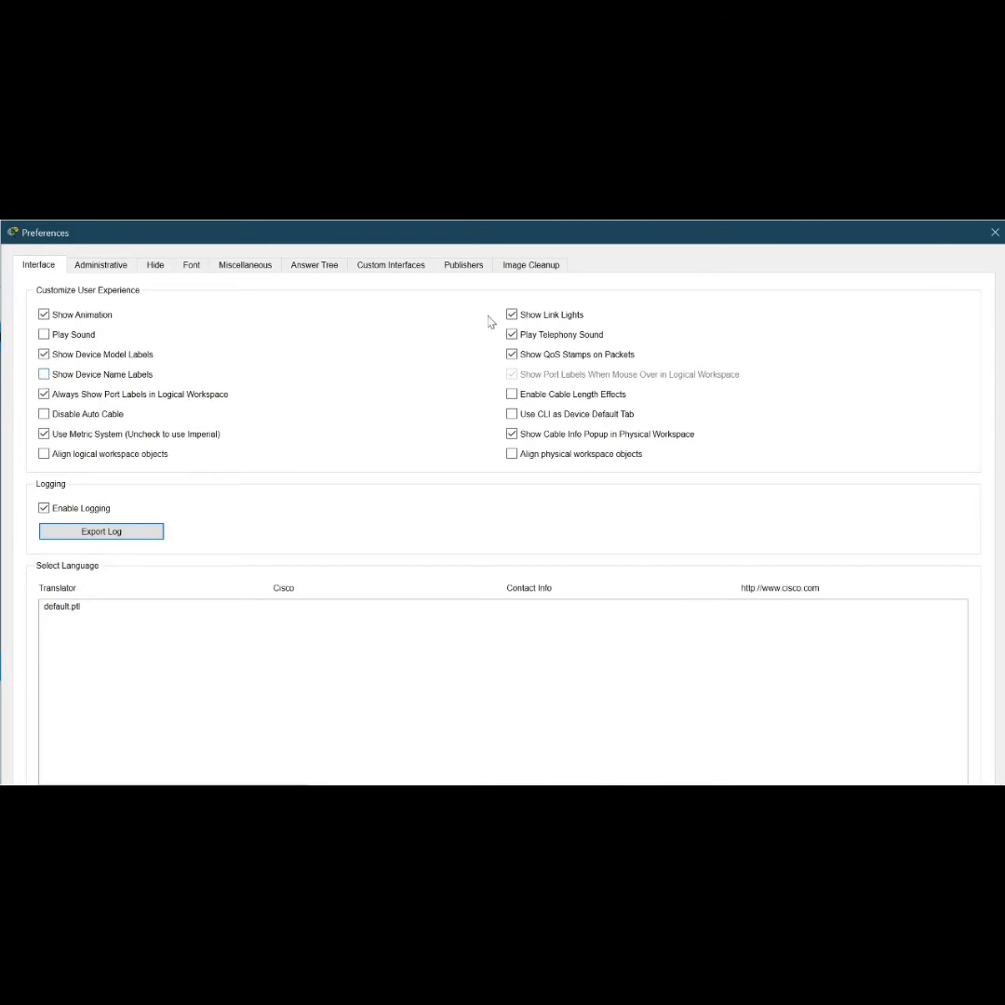
{"action": "left_click", "coordinate": [992, 233]}
{"action": "left_click", "coordinate": [992, 233]}
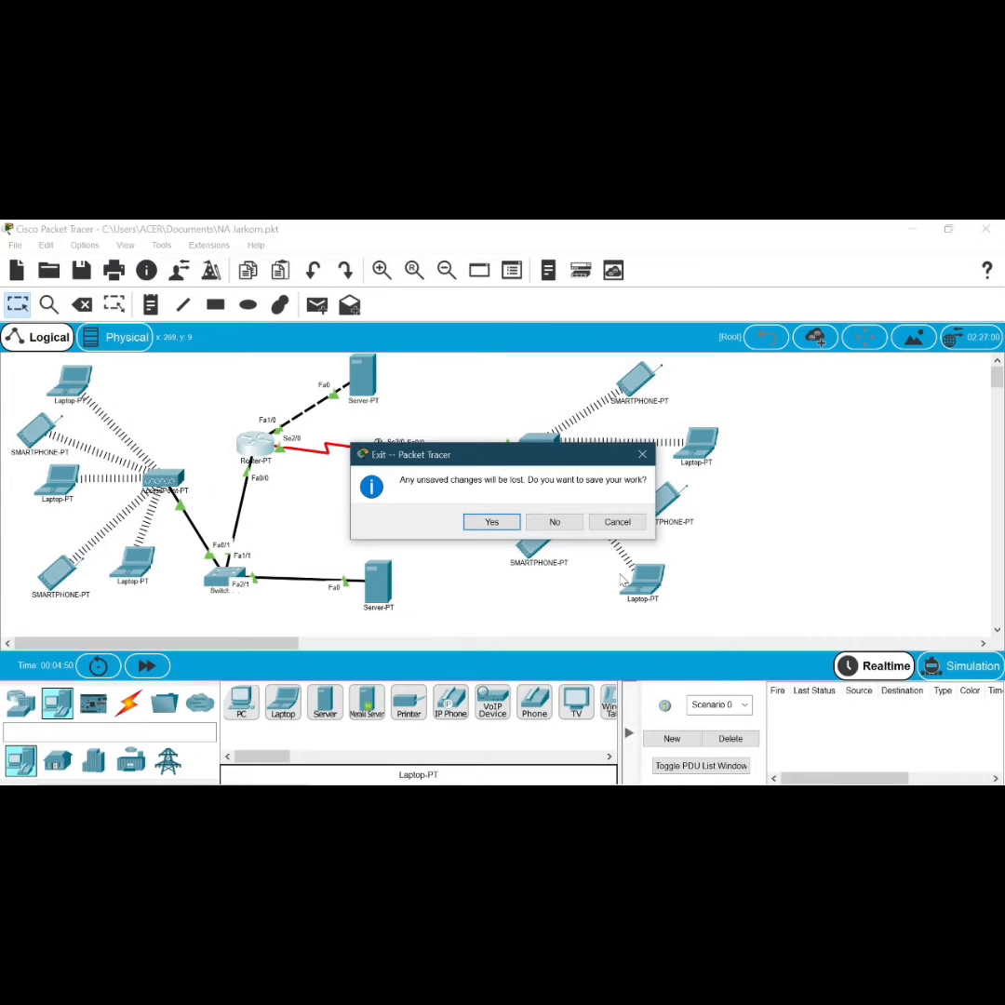
{"action": "left_click", "coordinate": [617, 522]}
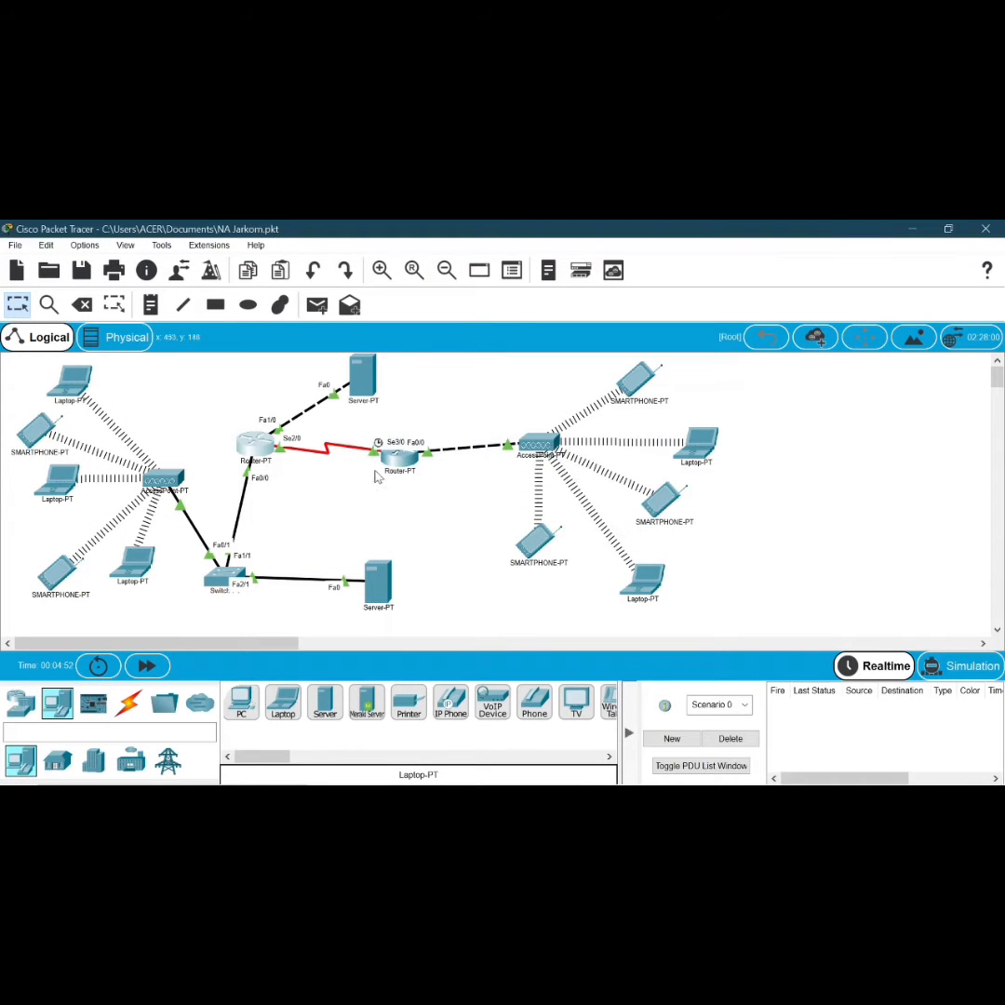
Hide the device model labels and show the device name labels in the preferences.
{"action": "left_click", "coordinate": [84, 245]}
{"action": "left_click", "coordinate": [137, 266]}
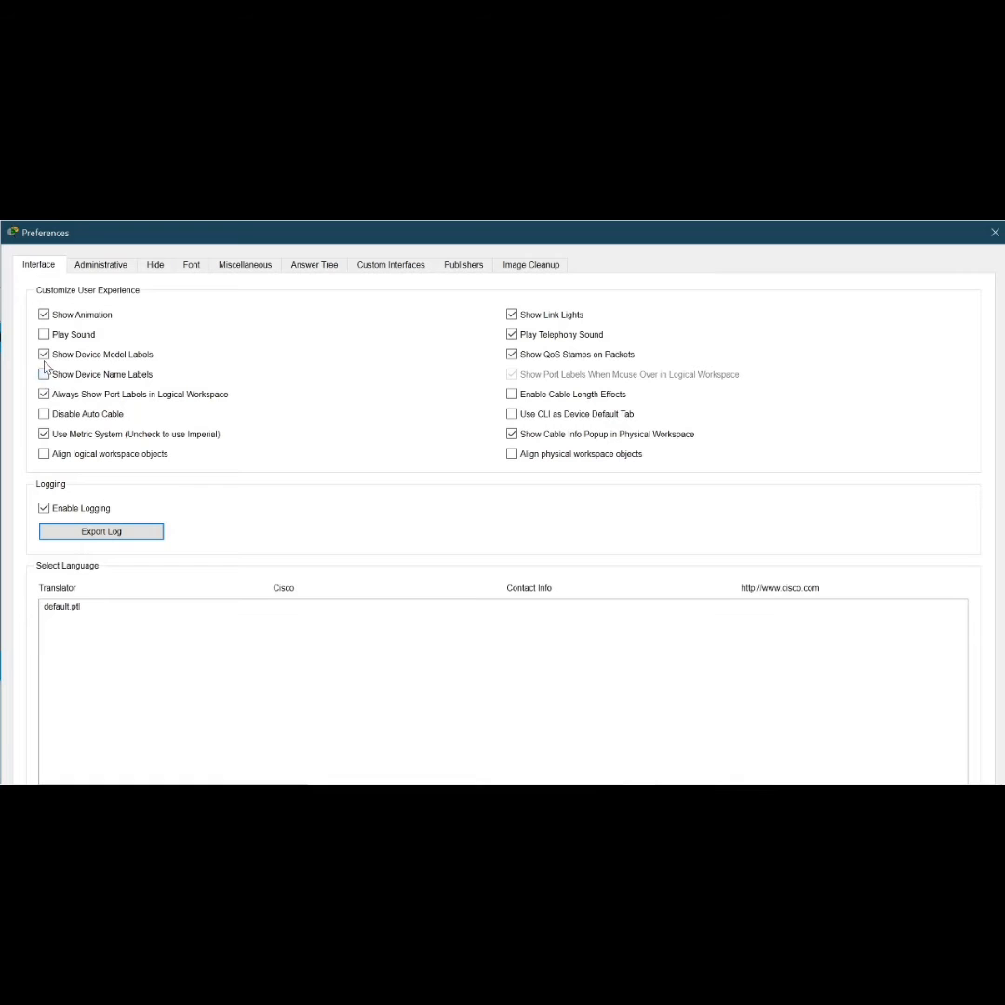
{"action": "left_click", "coordinate": [44, 356]}
{"action": "left_click", "coordinate": [43, 375]}
{"action": "left_click", "coordinate": [994, 234]}
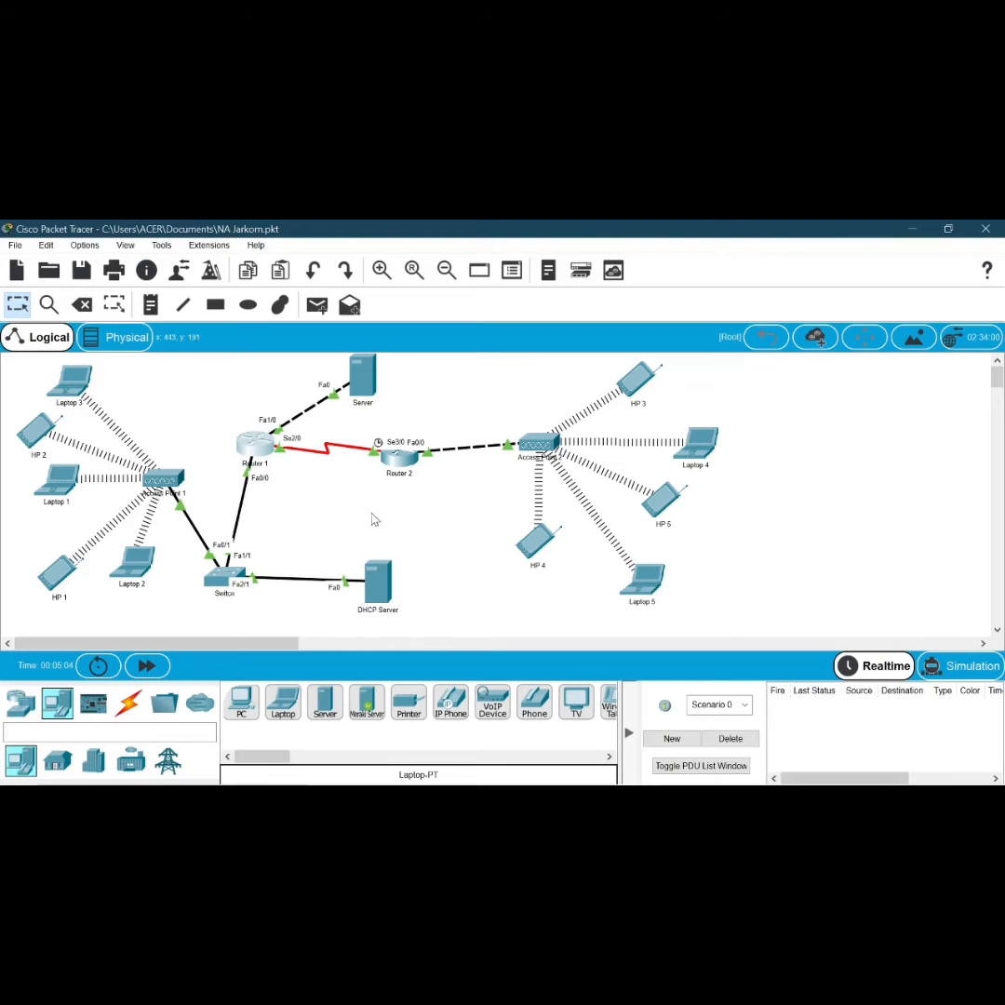
Review the IP configuration of Router 1's FastEthernet0/0 and FastEthernet1/0 interfaces alongside the topology.
{"action": "mouse_move", "coordinate": [638, 774]}
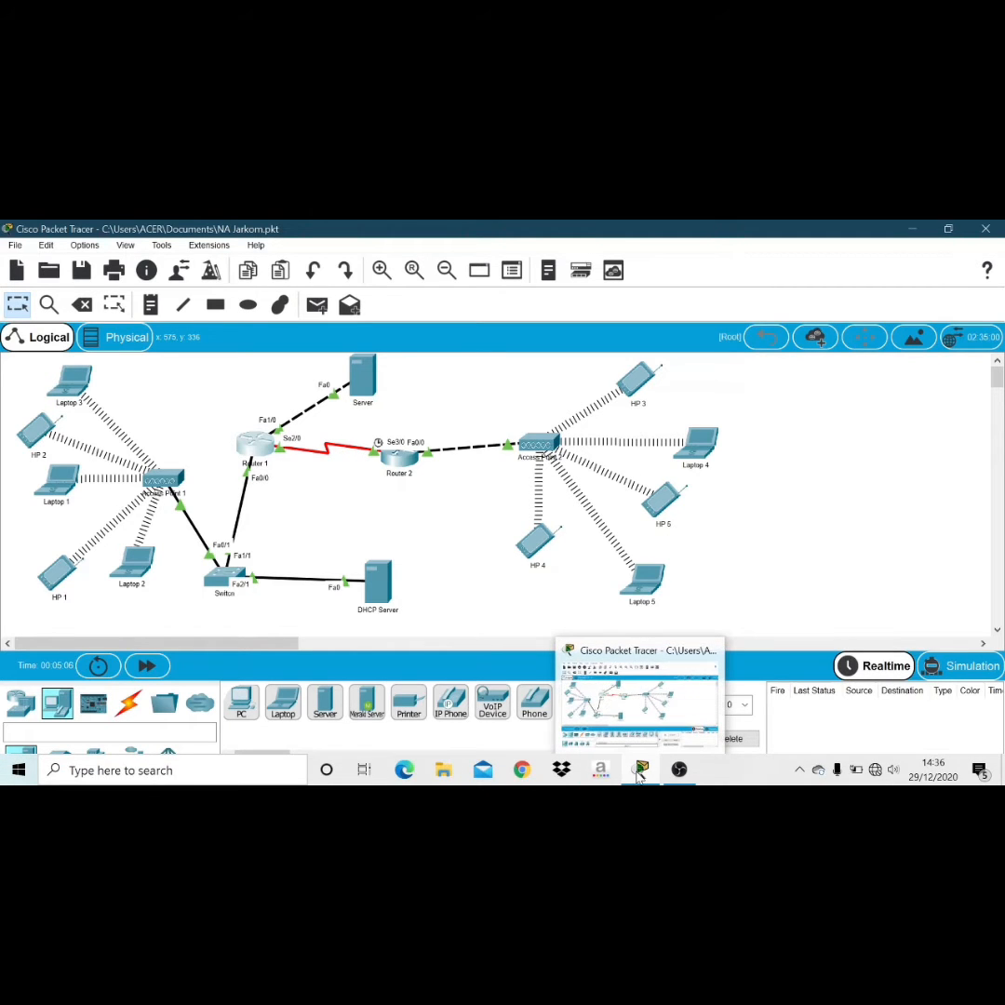
{"action": "left_click", "coordinate": [268, 451]}
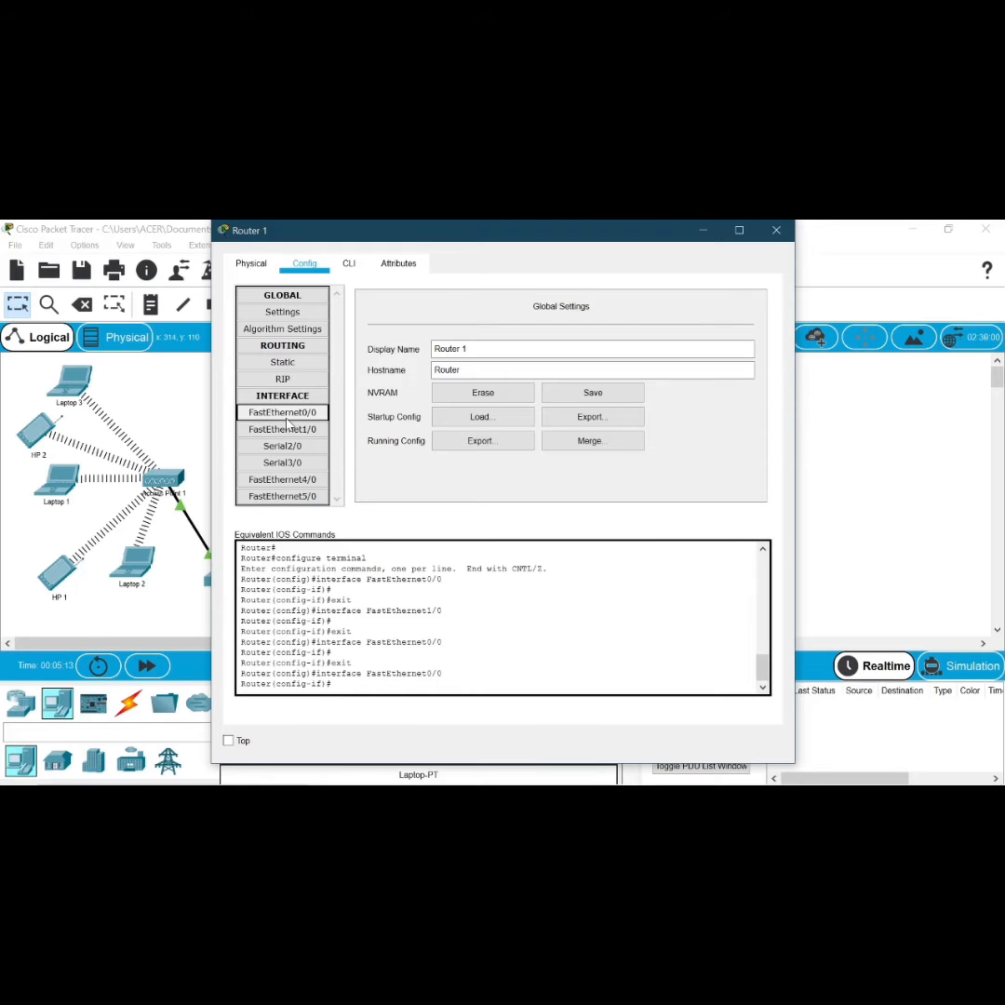
{"action": "left_click", "coordinate": [286, 415]}
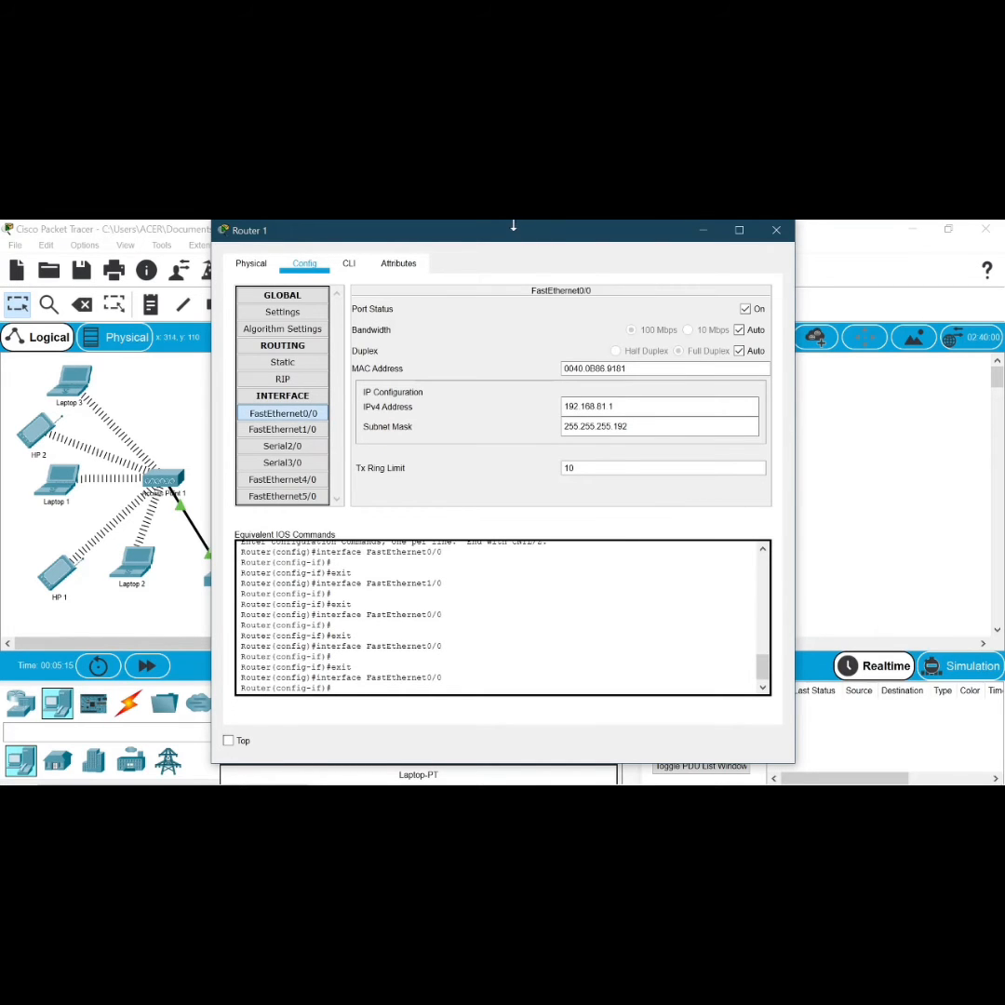
{"action": "left_click_drag", "start_coordinate": [506, 231], "coordinate": [638, 236]}
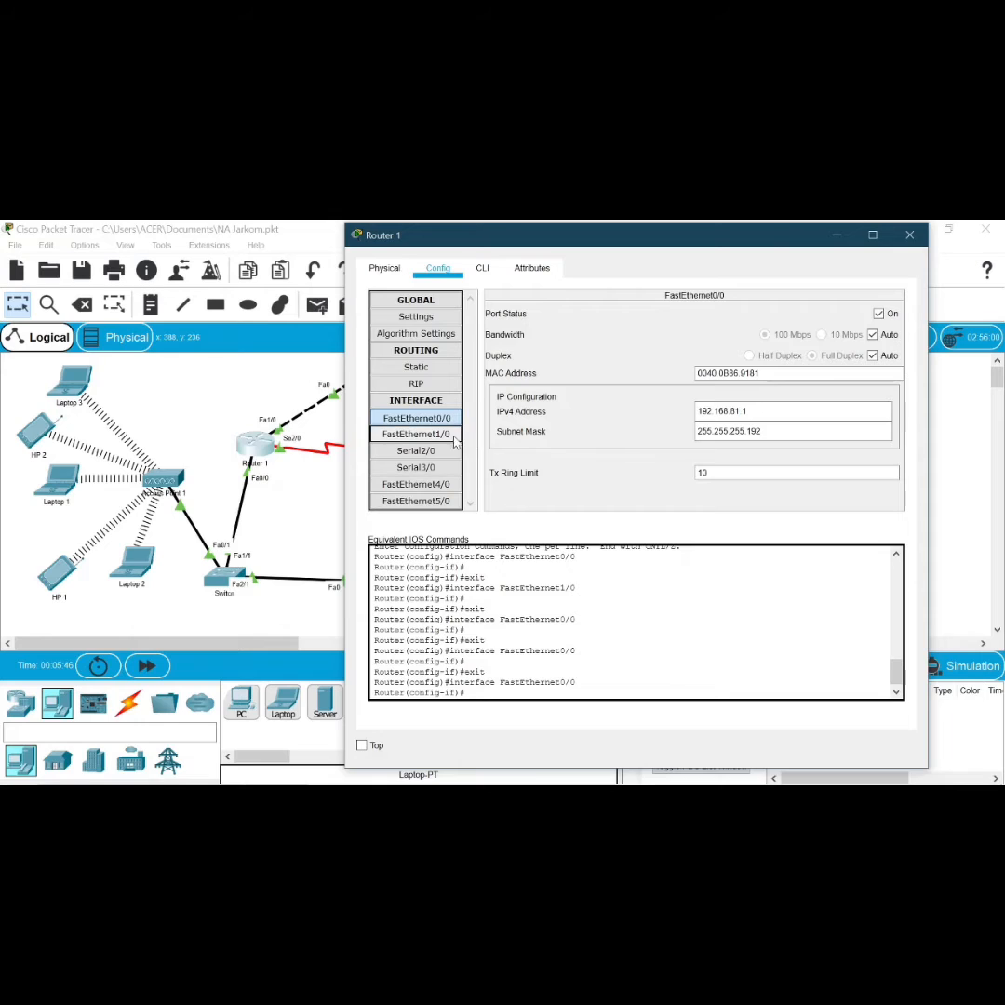
{"action": "left_click", "coordinate": [445, 435]}
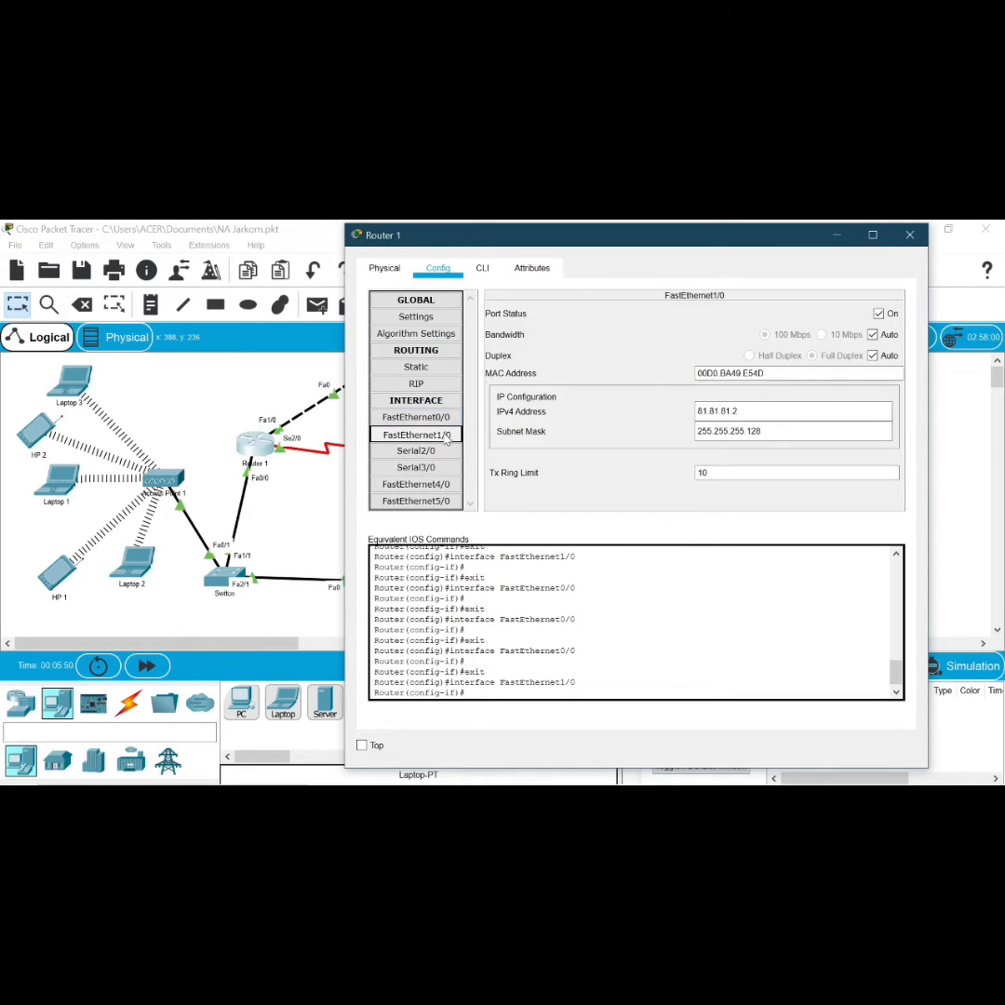
{"action": "left_click_drag", "start_coordinate": [565, 238], "coordinate": [656, 234]}
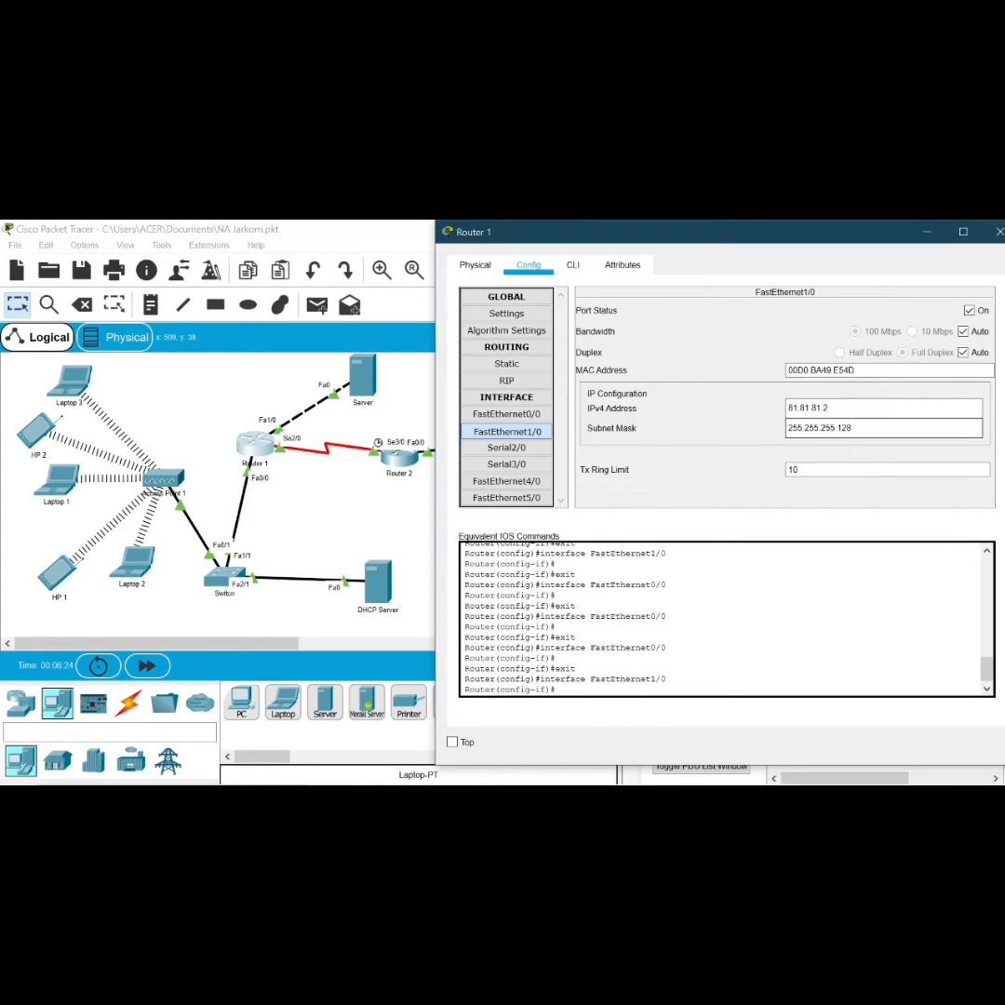
Review Router 1's Serial2/0 IP configuration and its RIP network list, closing the router's window when done.
{"action": "left_click", "coordinate": [525, 456]}
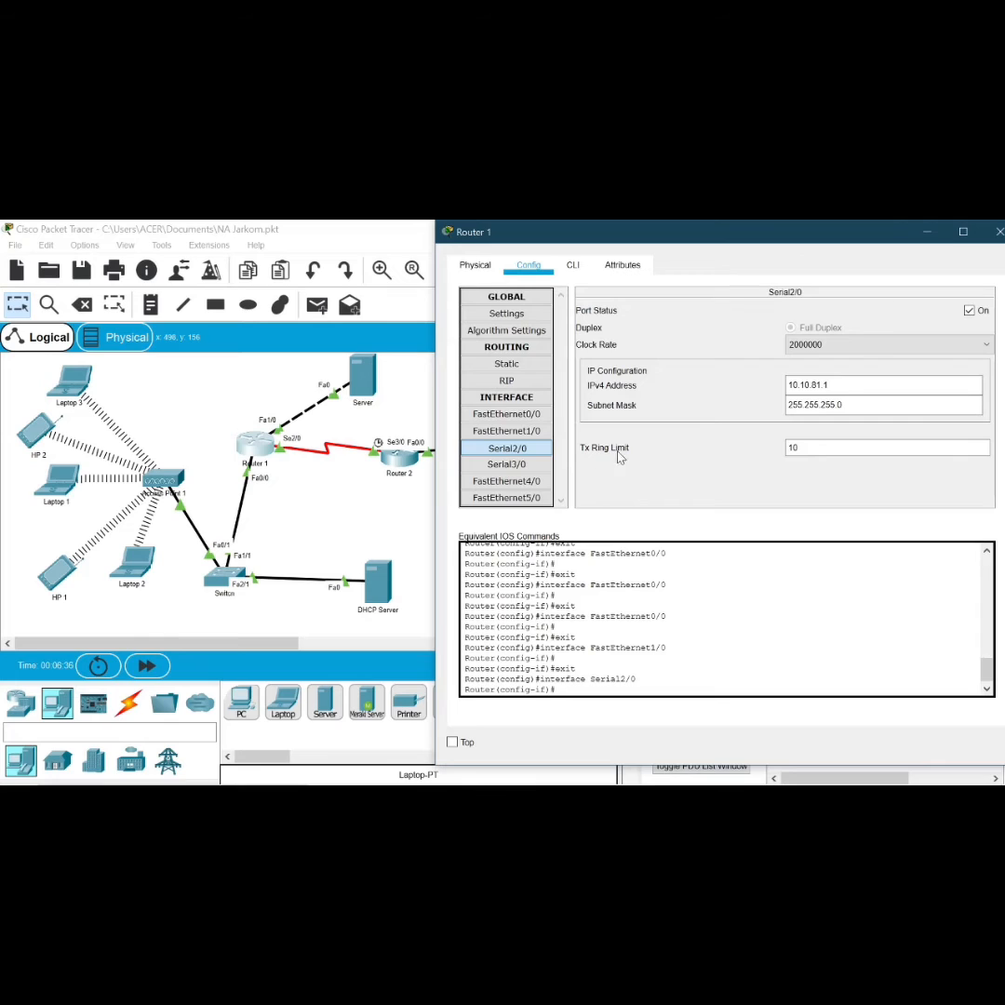
{"action": "left_click", "coordinate": [534, 454]}
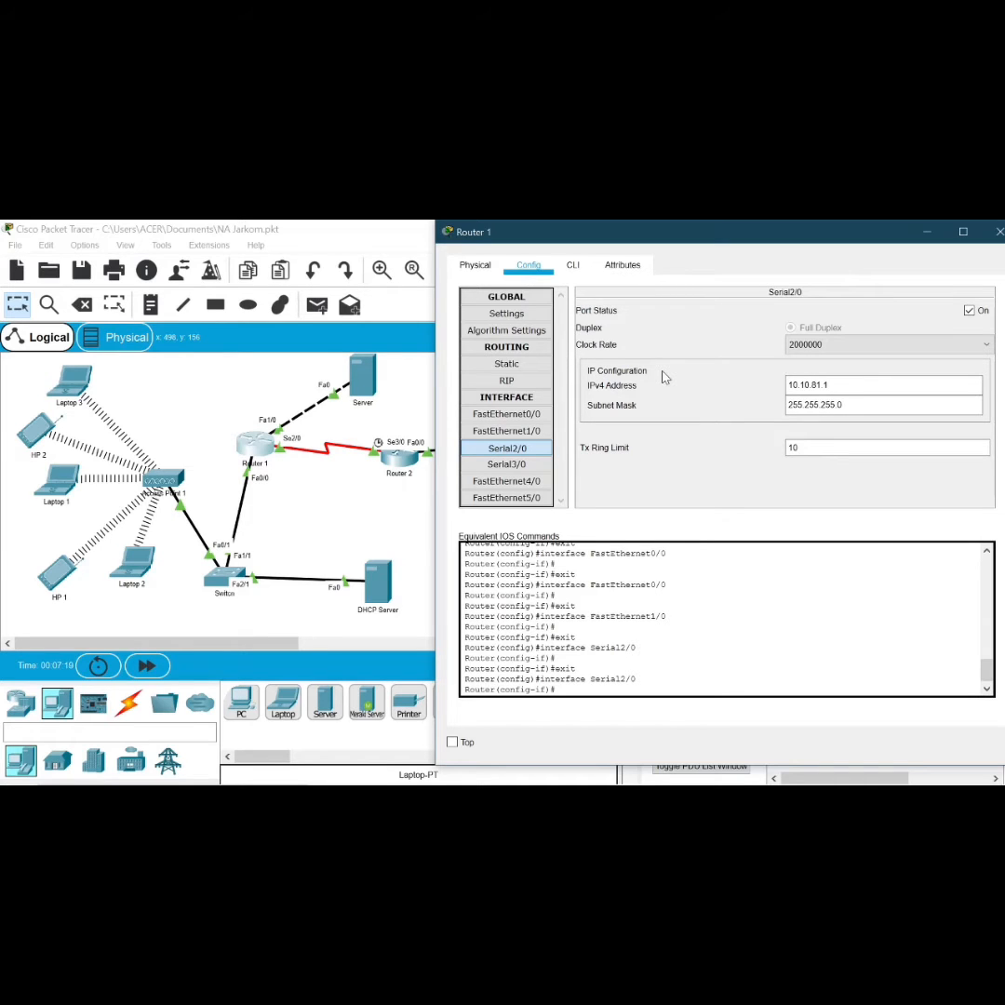
{"action": "left_click", "coordinate": [529, 383]}
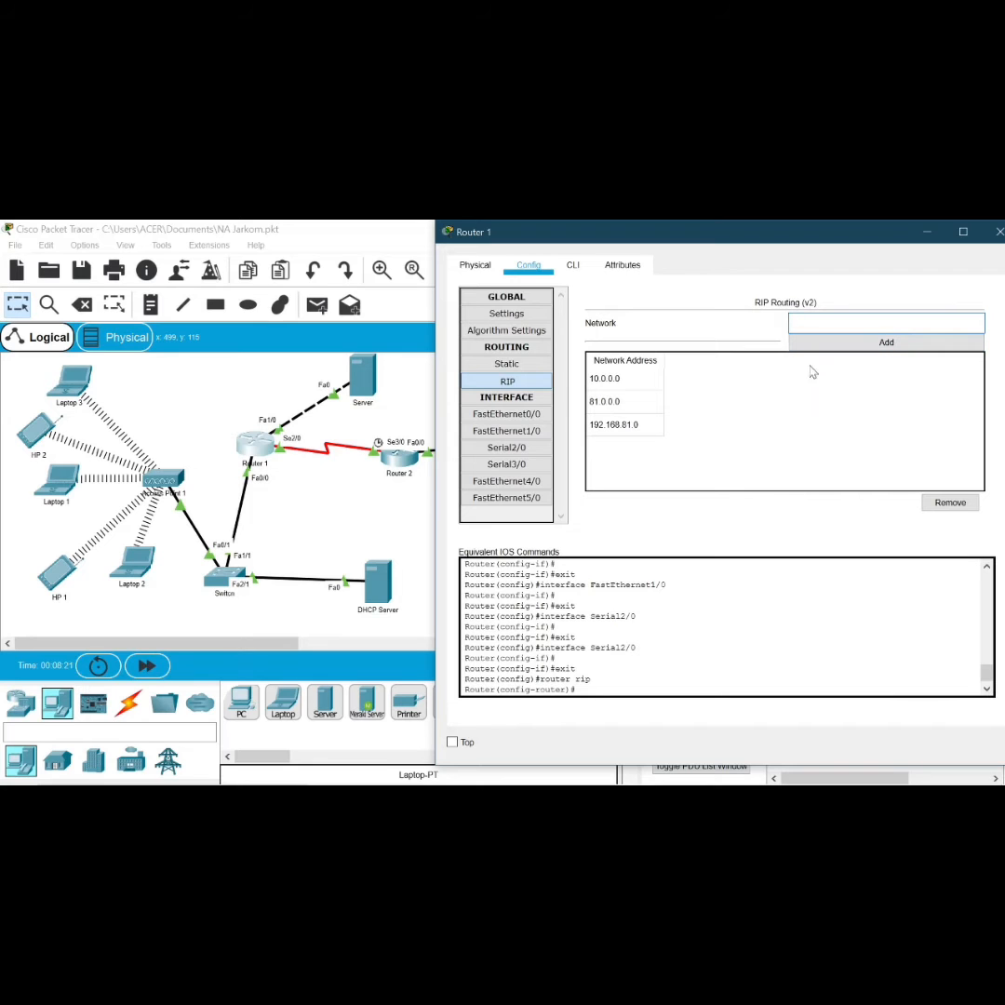
{"action": "left_click", "coordinate": [998, 232]}
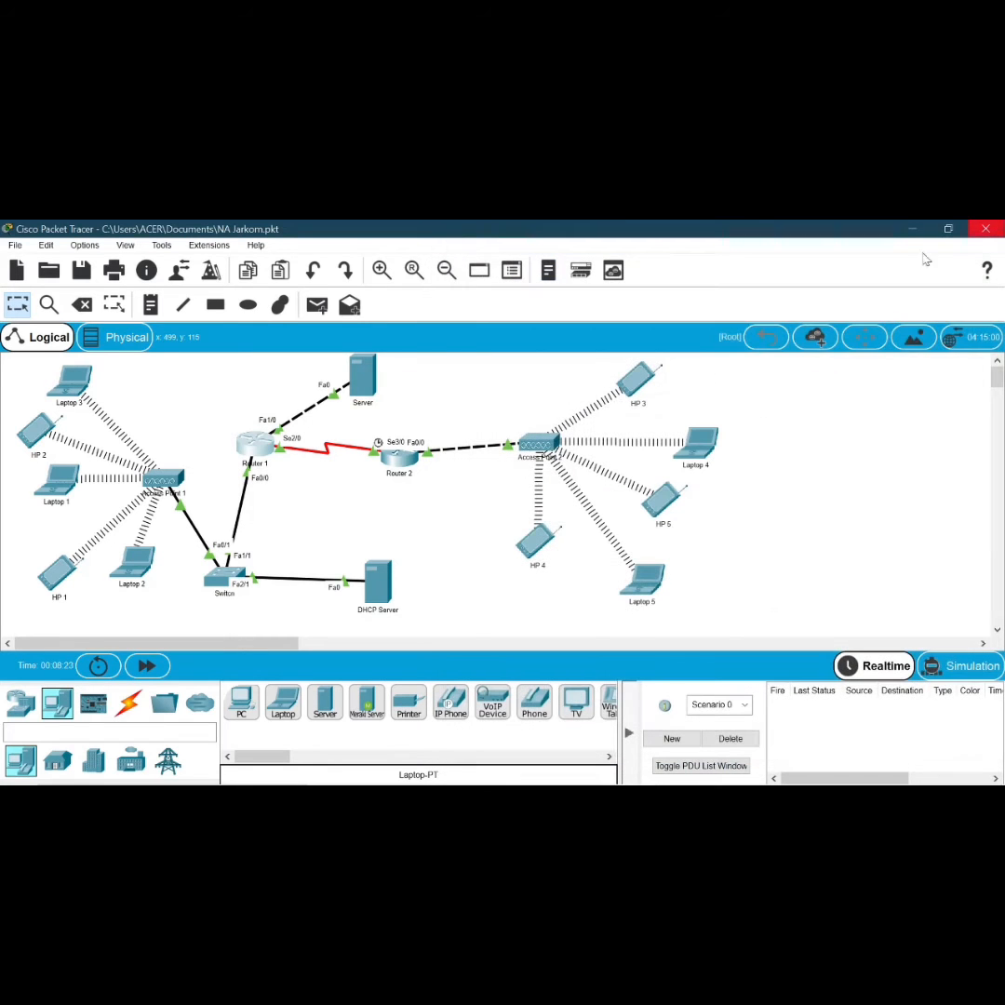
Open Router 2's FastEthernet0/0 configuration and place its window so the topology stays visible.
{"action": "left_click", "coordinate": [403, 461]}
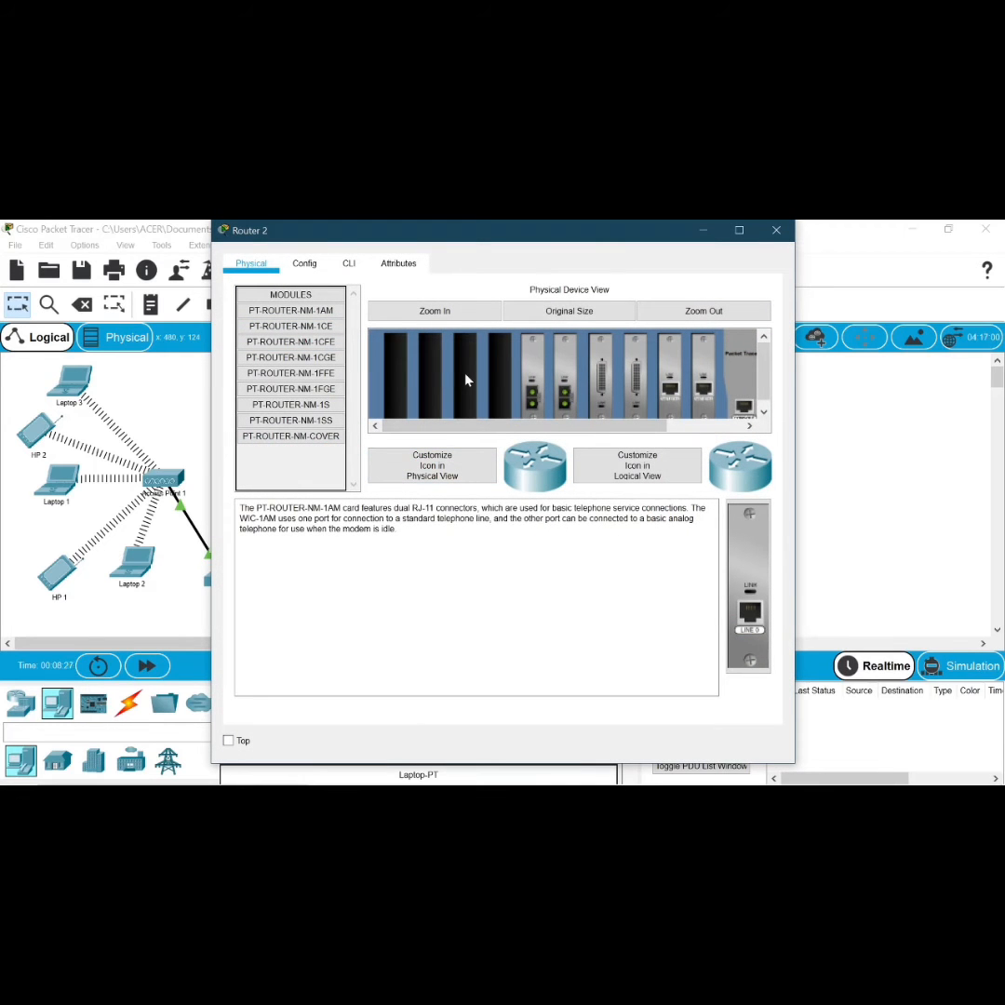
{"action": "left_click", "coordinate": [304, 264]}
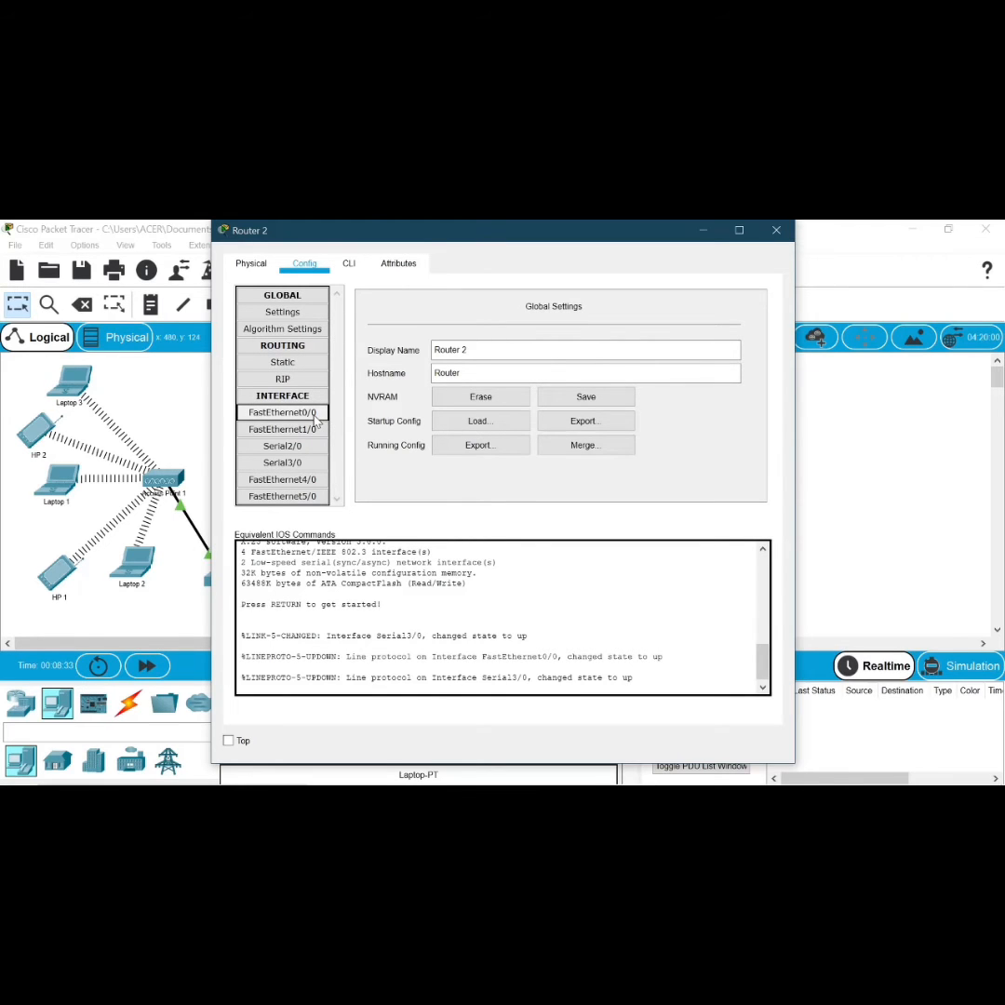
{"action": "left_click", "coordinate": [315, 418]}
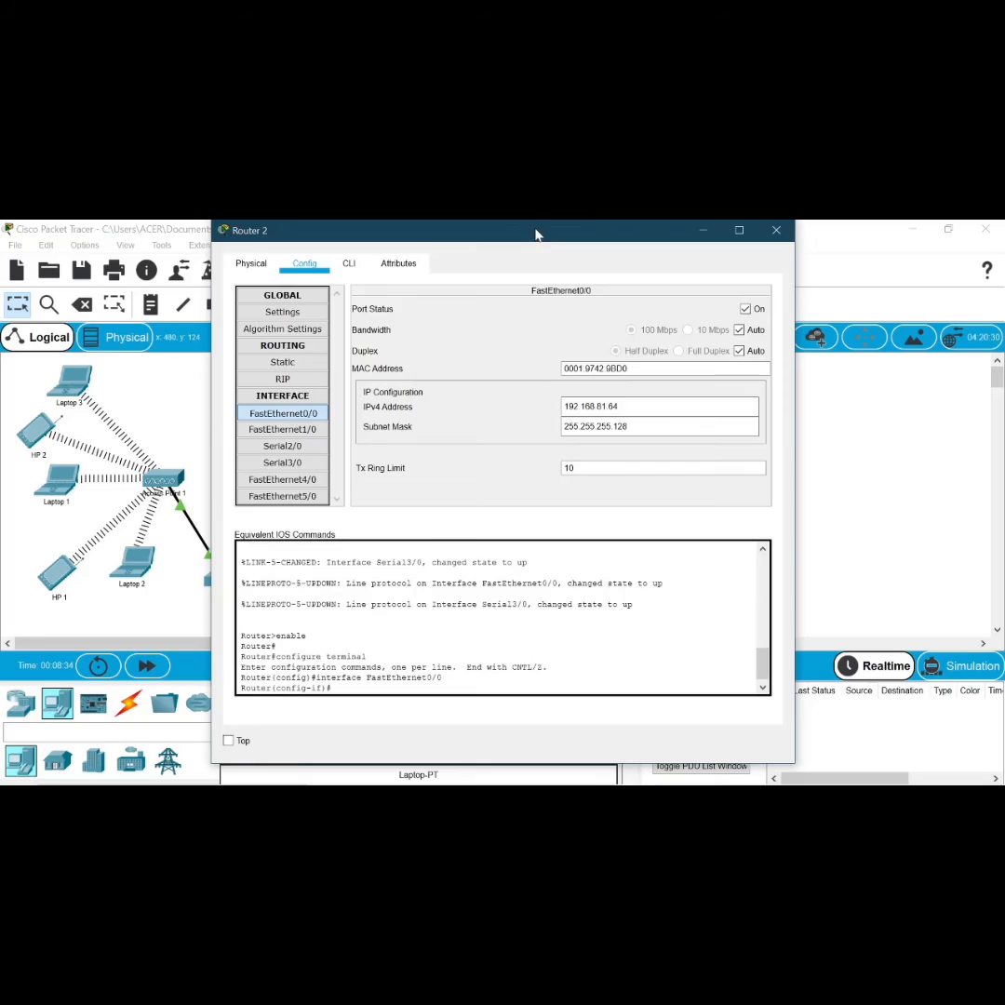
{"action": "left_click_drag", "start_coordinate": [536, 235], "coordinate": [953, 279]}
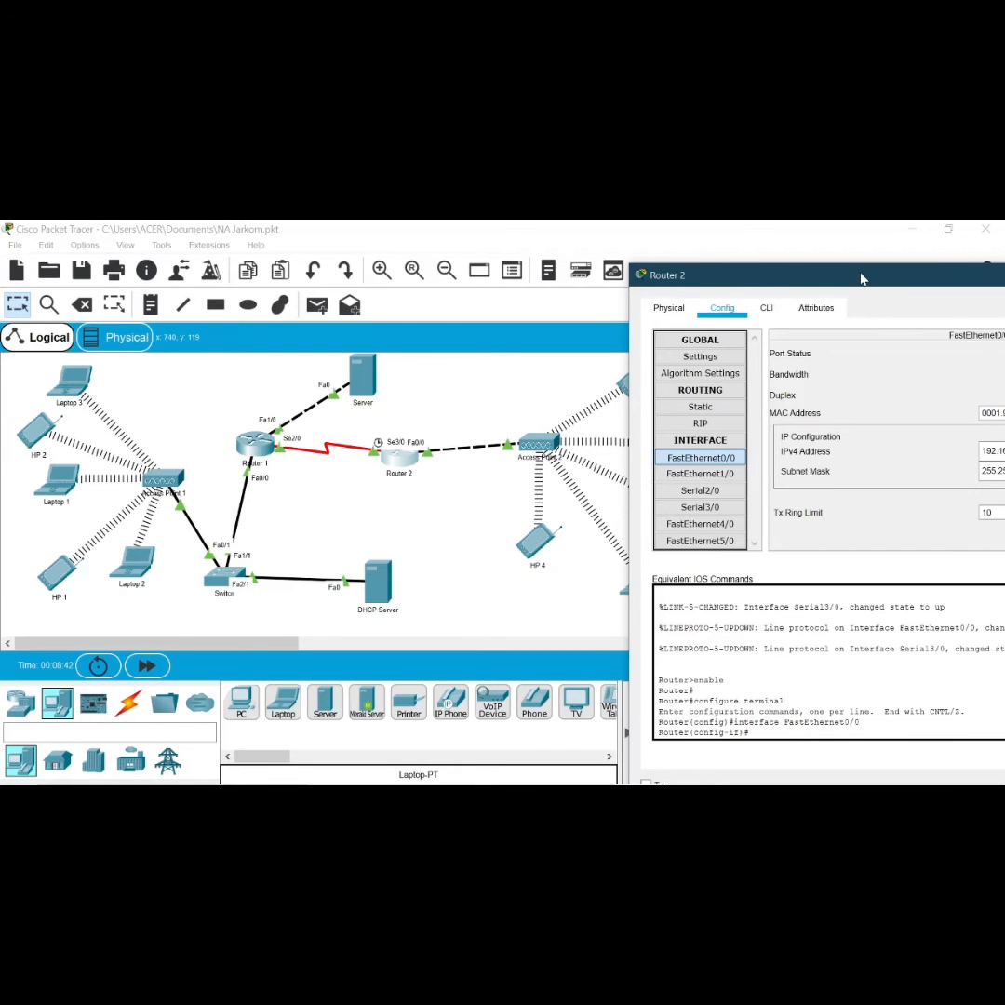
{"action": "left_click_drag", "start_coordinate": [862, 277], "coordinate": [676, 226]}
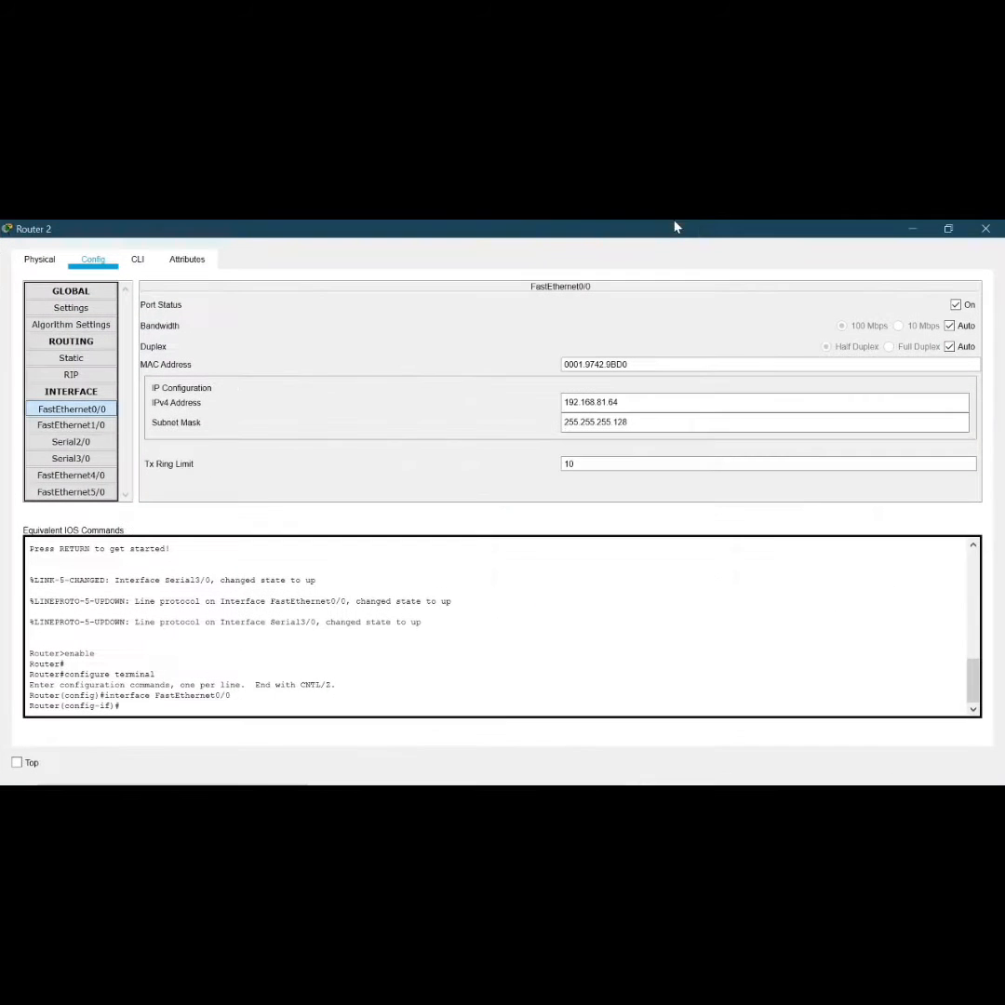
{"action": "left_click", "coordinate": [948, 228]}
{"action": "left_click_drag", "start_coordinate": [907, 247], "coordinate": [854, 234]}
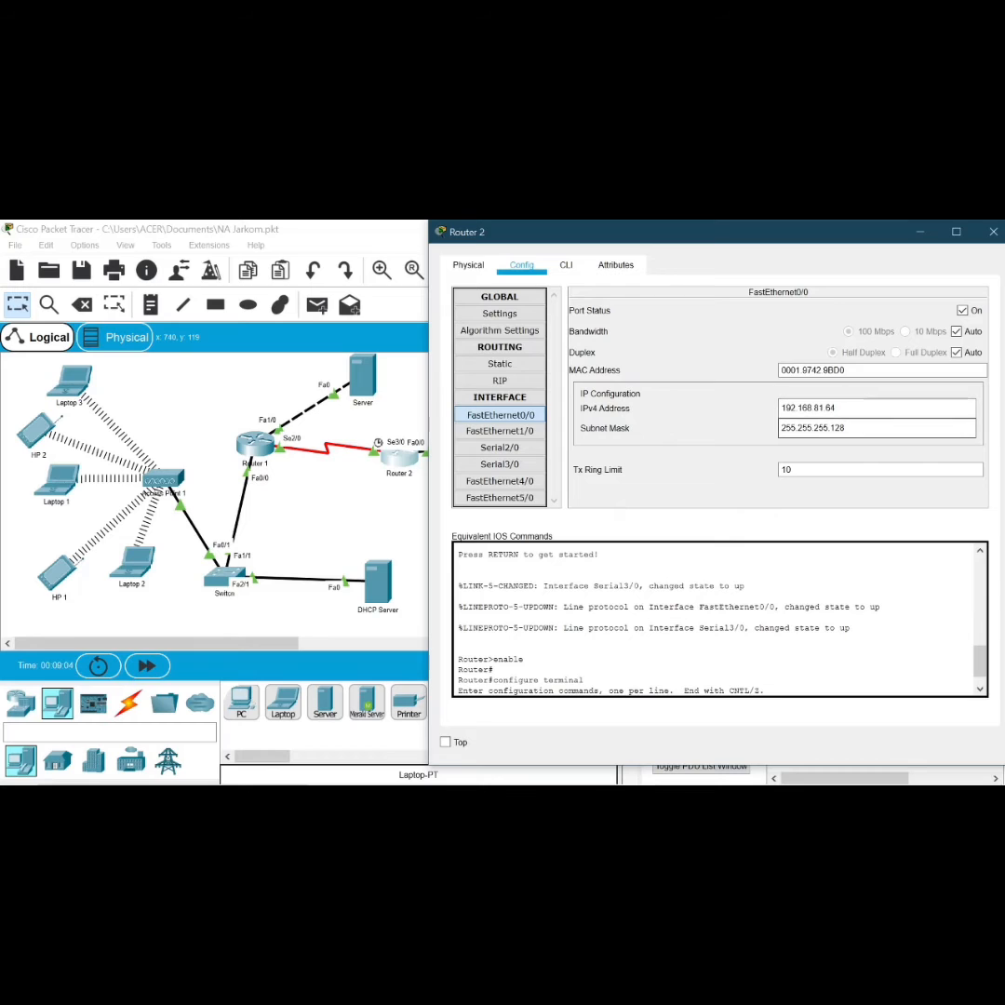
Examine Router 2's FastEthernet1/0, FastEthernet0/0 and Serial3/0 interface settings against the port labels in the topology.
{"action": "left_click", "coordinate": [537, 431]}
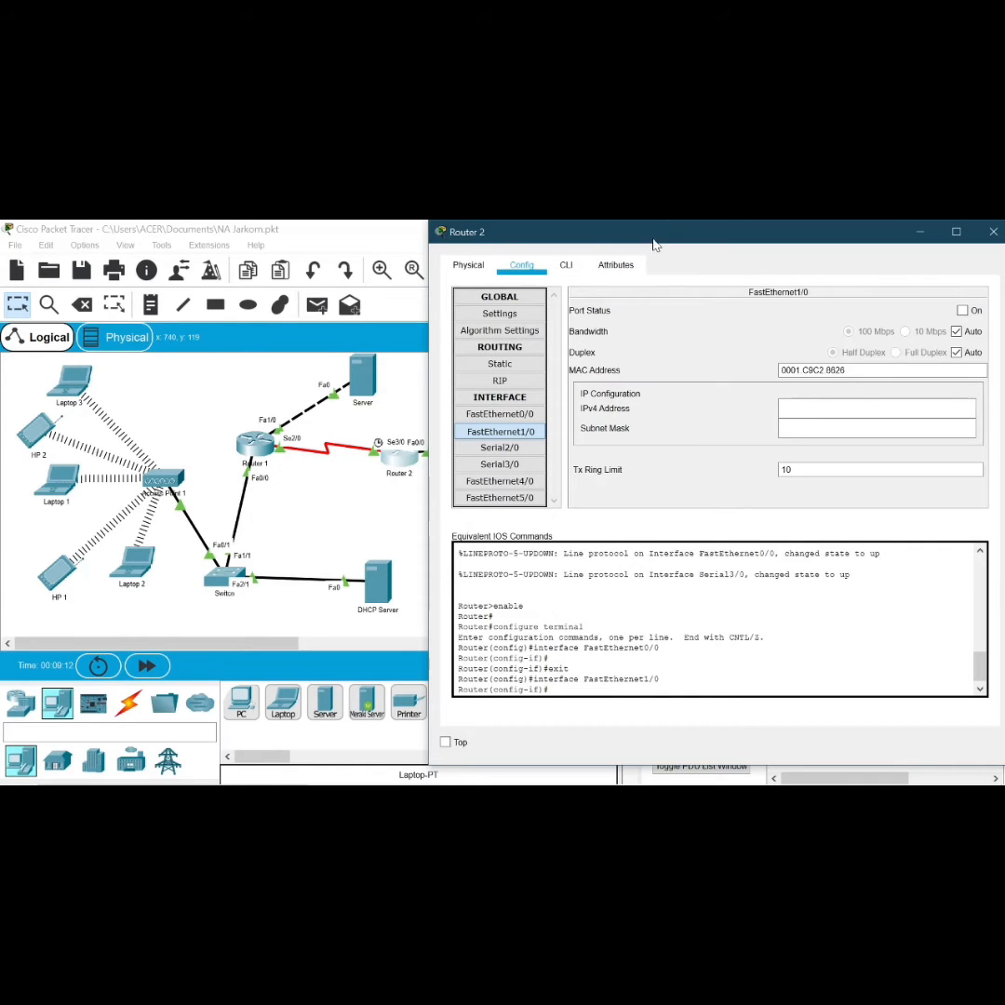
{"action": "left_click_drag", "start_coordinate": [631, 237], "coordinate": [700, 233]}
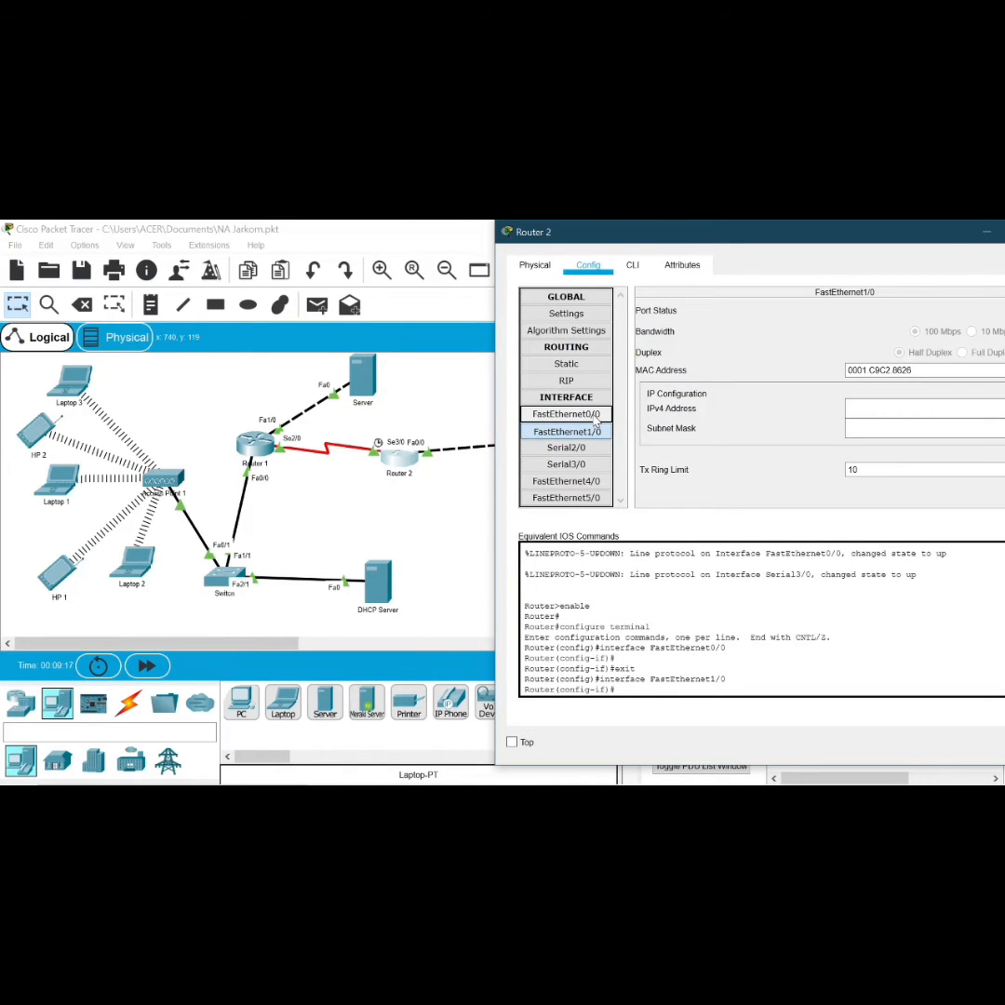
{"action": "left_click", "coordinate": [567, 414]}
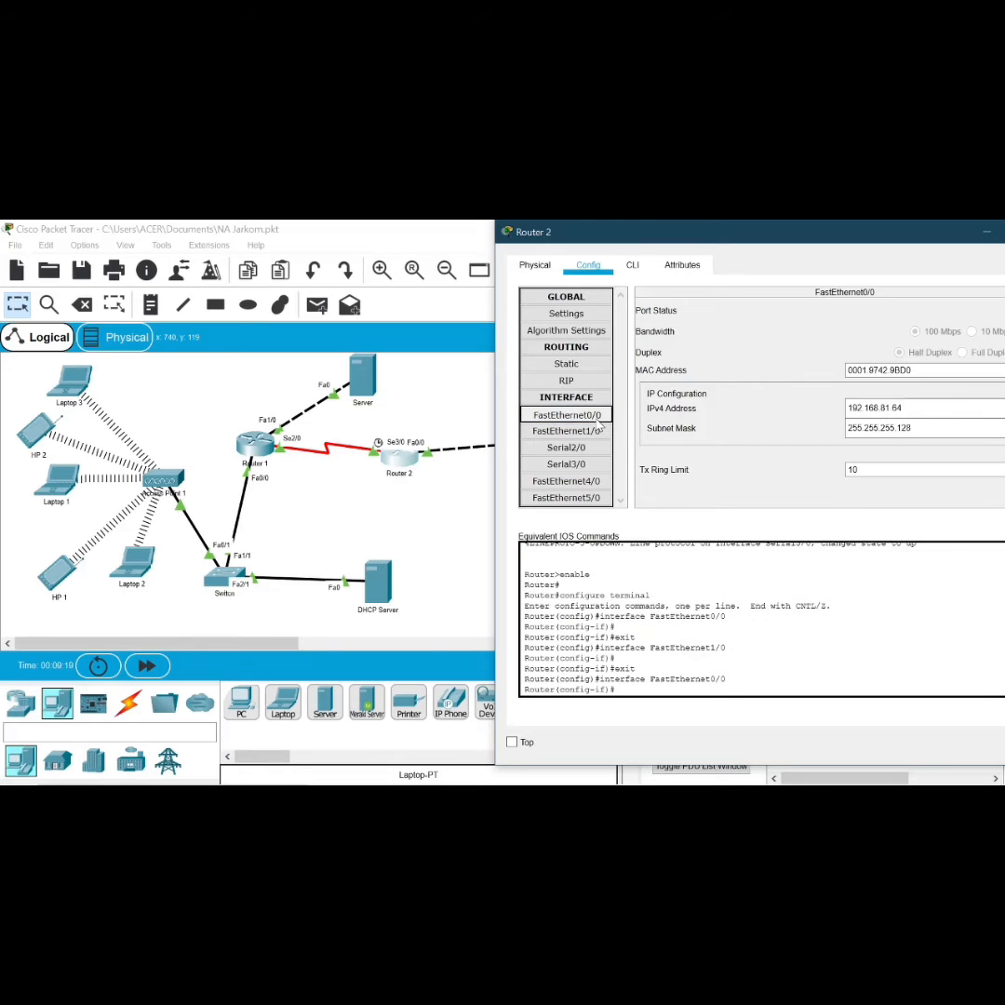
{"action": "left_click", "coordinate": [597, 426]}
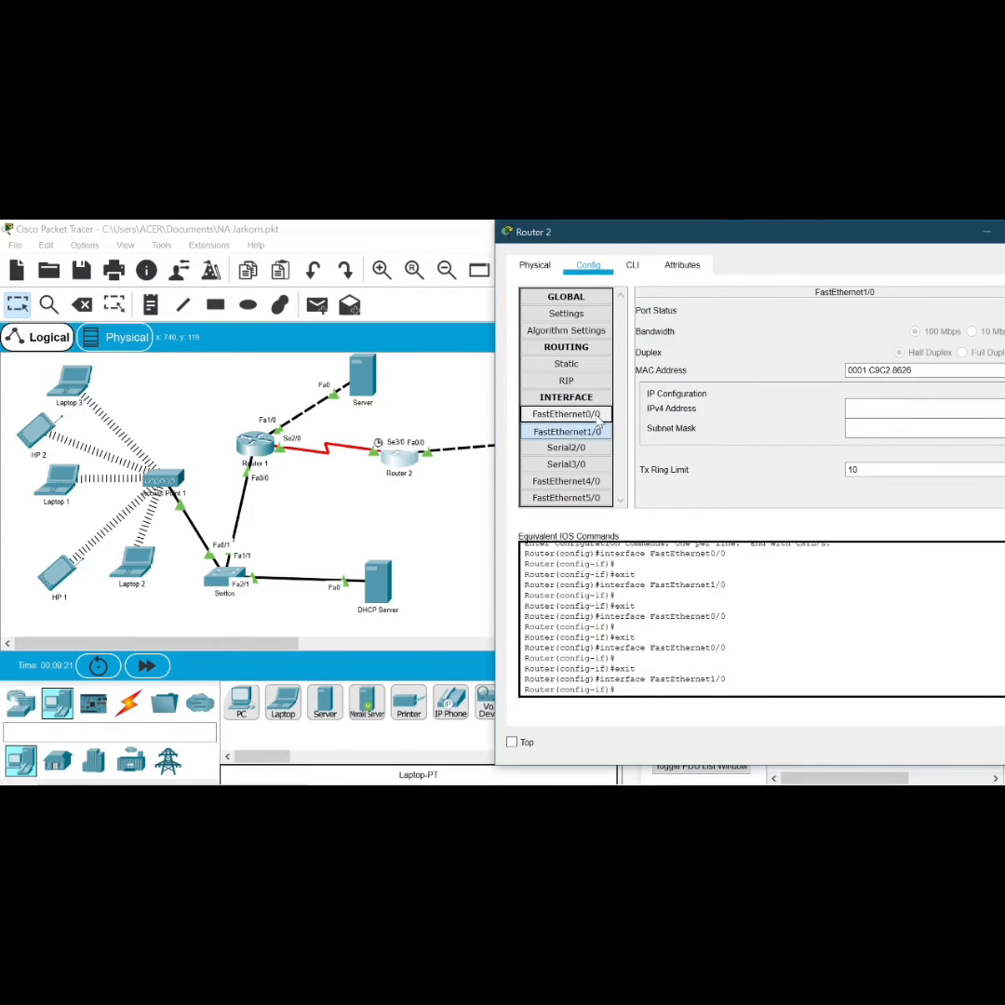
{"action": "left_click", "coordinate": [597, 416]}
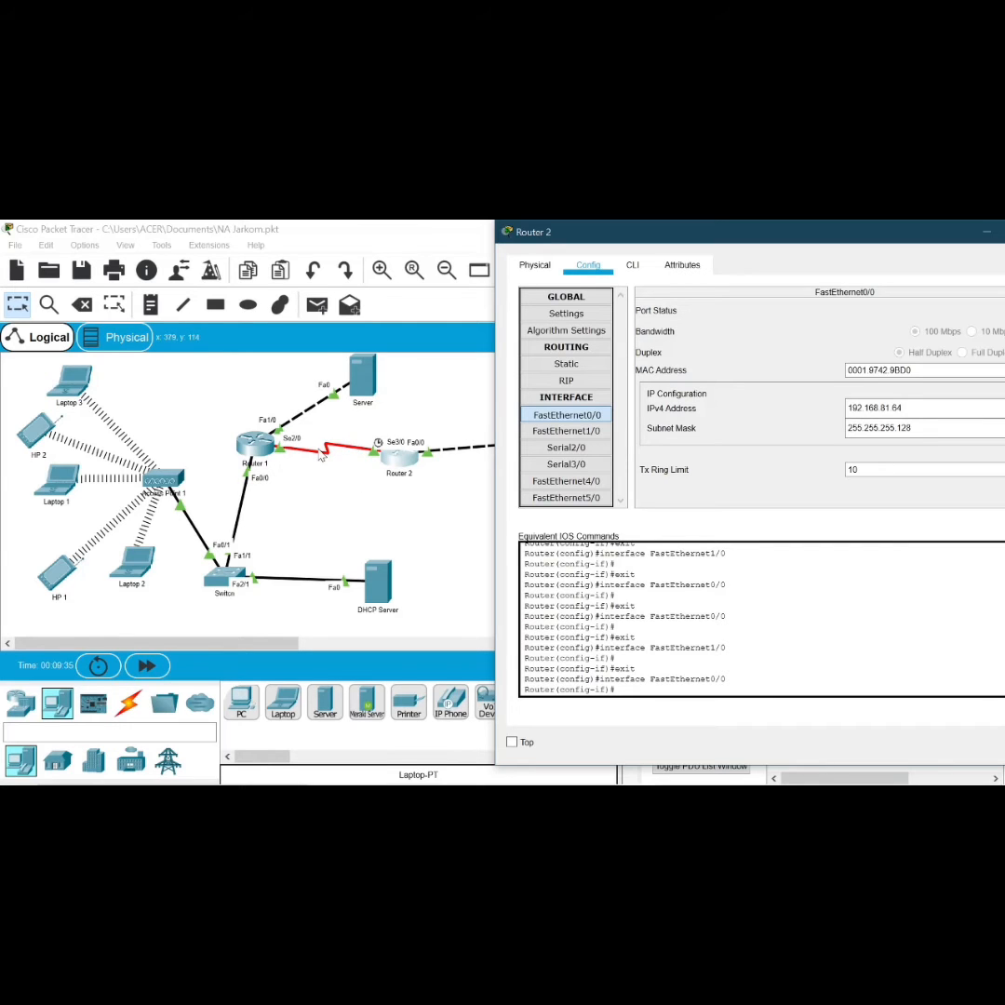
{"action": "left_click", "coordinate": [601, 472]}
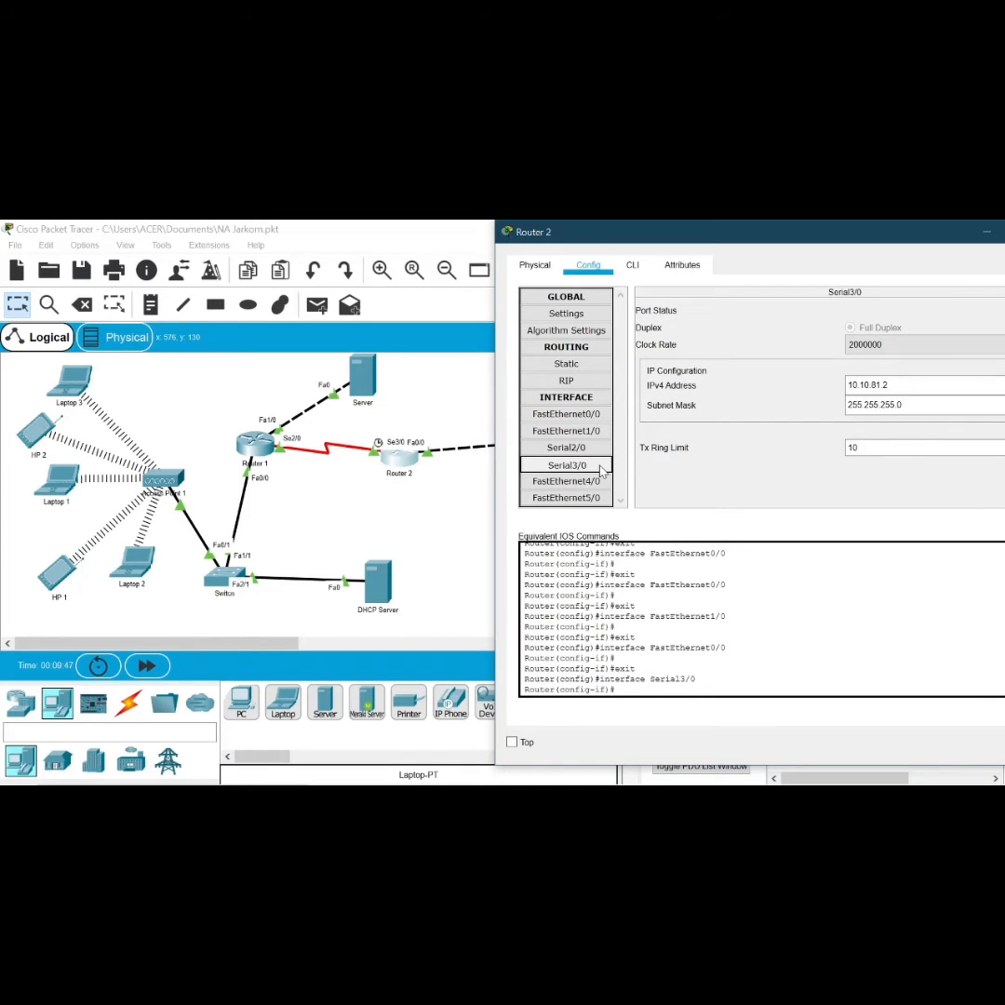
{"action": "left_click_drag", "start_coordinate": [773, 236], "coordinate": [718, 225]}
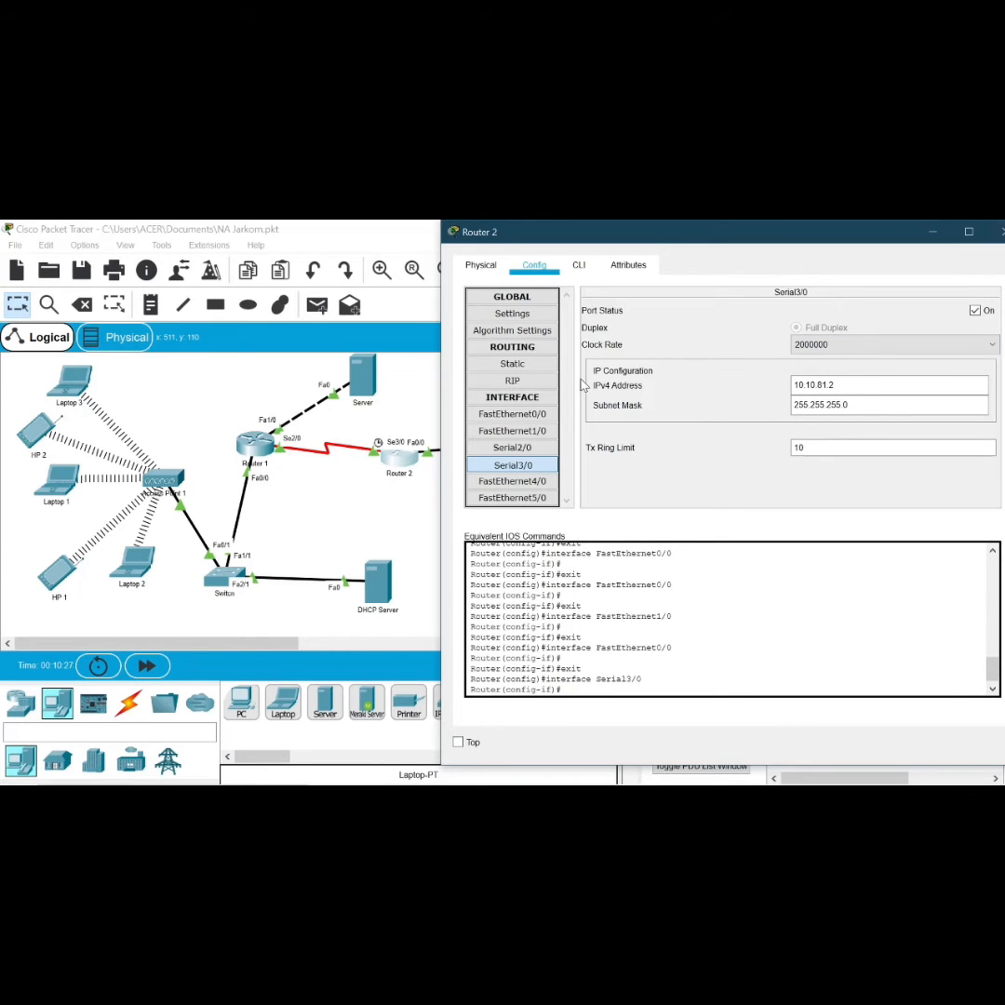
Review Router 2's RIP network list alongside the topology and close the router's window.
{"action": "left_click", "coordinate": [513, 381]}
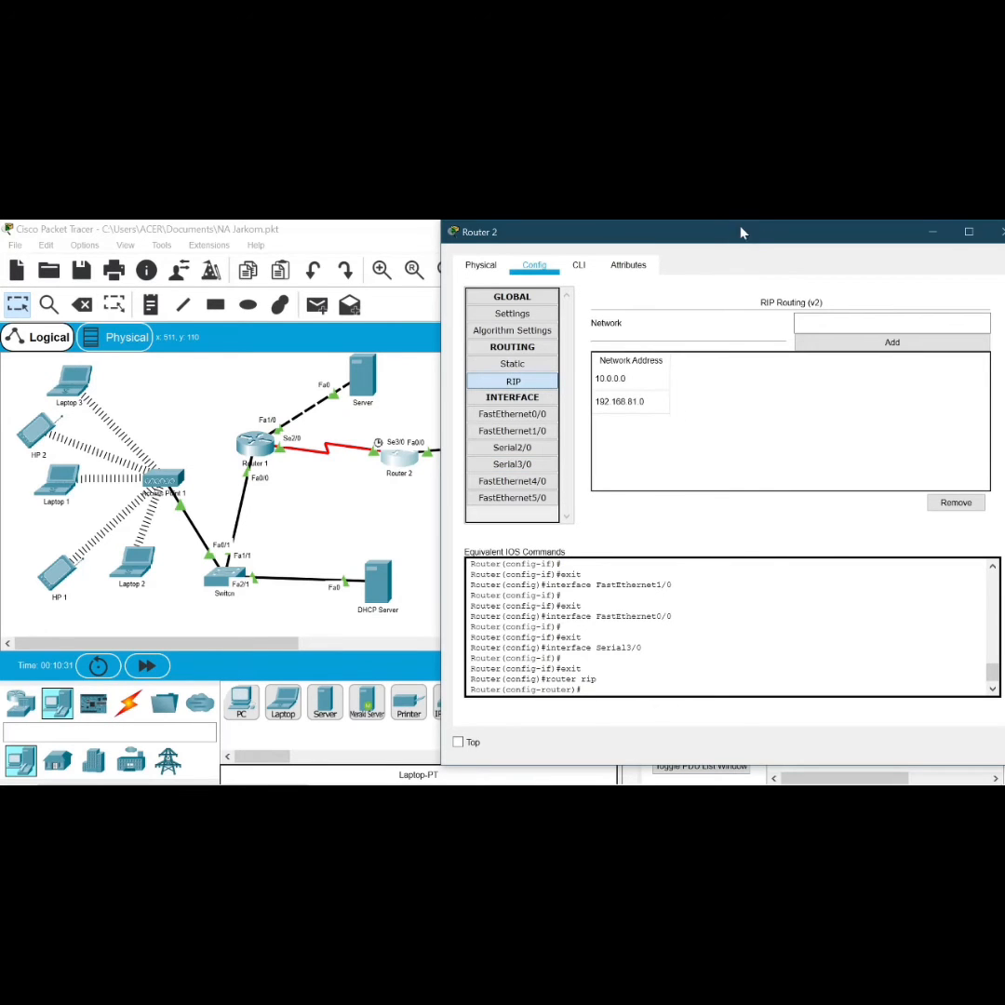
{"action": "left_click_drag", "start_coordinate": [735, 236], "coordinate": [764, 242]}
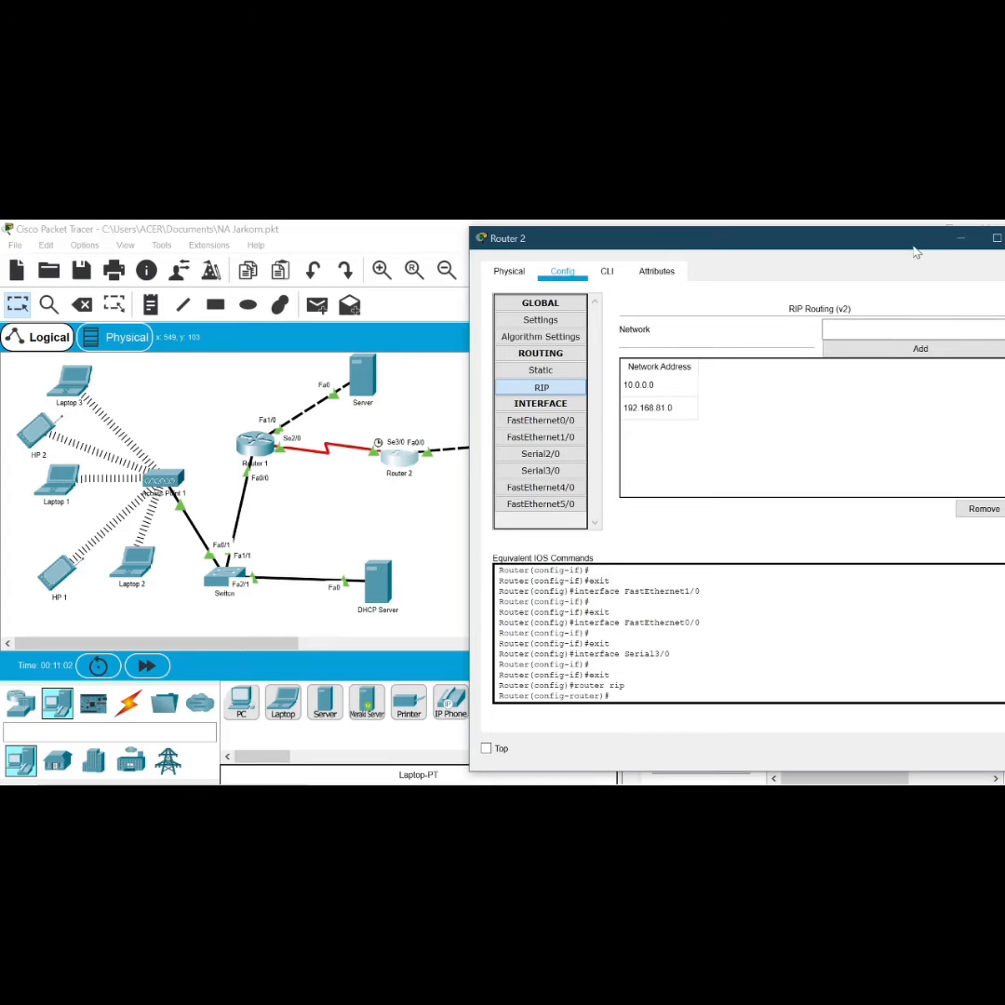
{"action": "left_click_drag", "start_coordinate": [909, 242], "coordinate": [843, 240]}
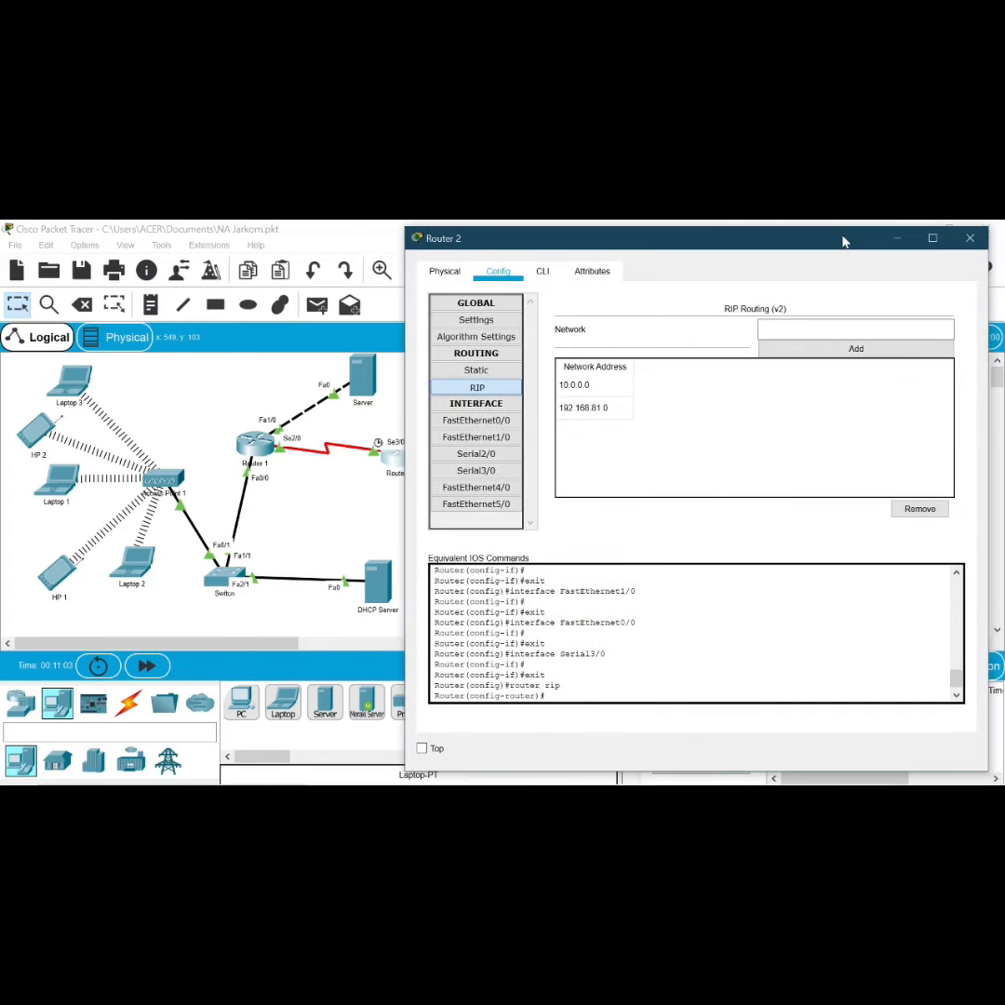
{"action": "left_click", "coordinate": [970, 240]}
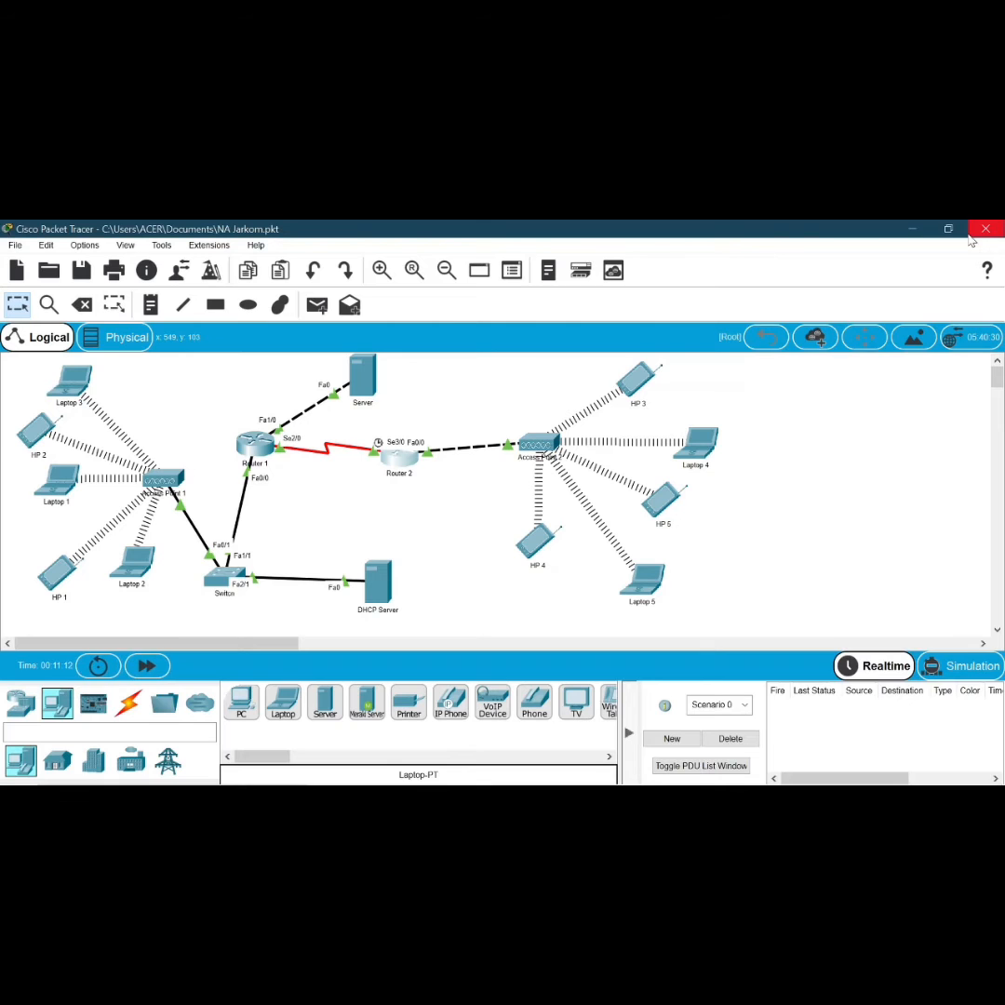
Review the static IP configuration of the Server connected to Router 1 alongside the topology, closing its window when done.
{"action": "left_click", "coordinate": [372, 385]}
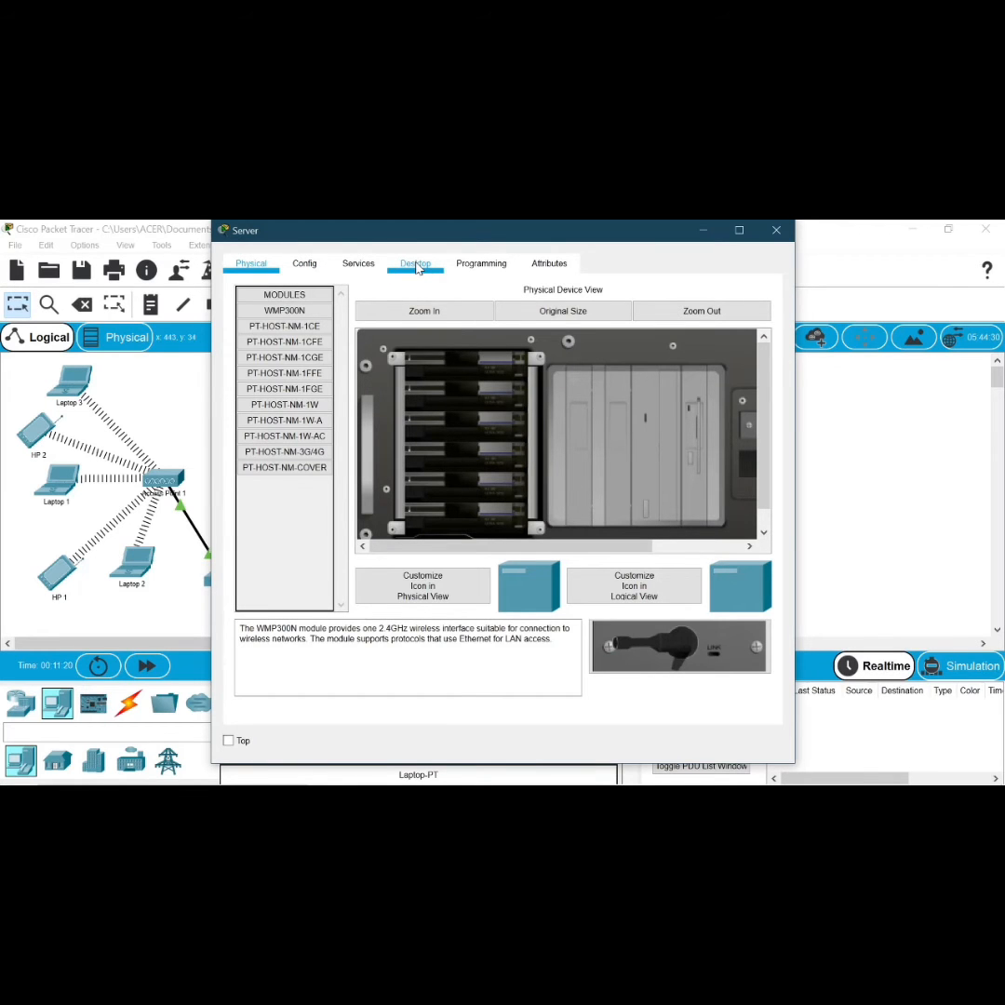
{"action": "left_click", "coordinate": [416, 265]}
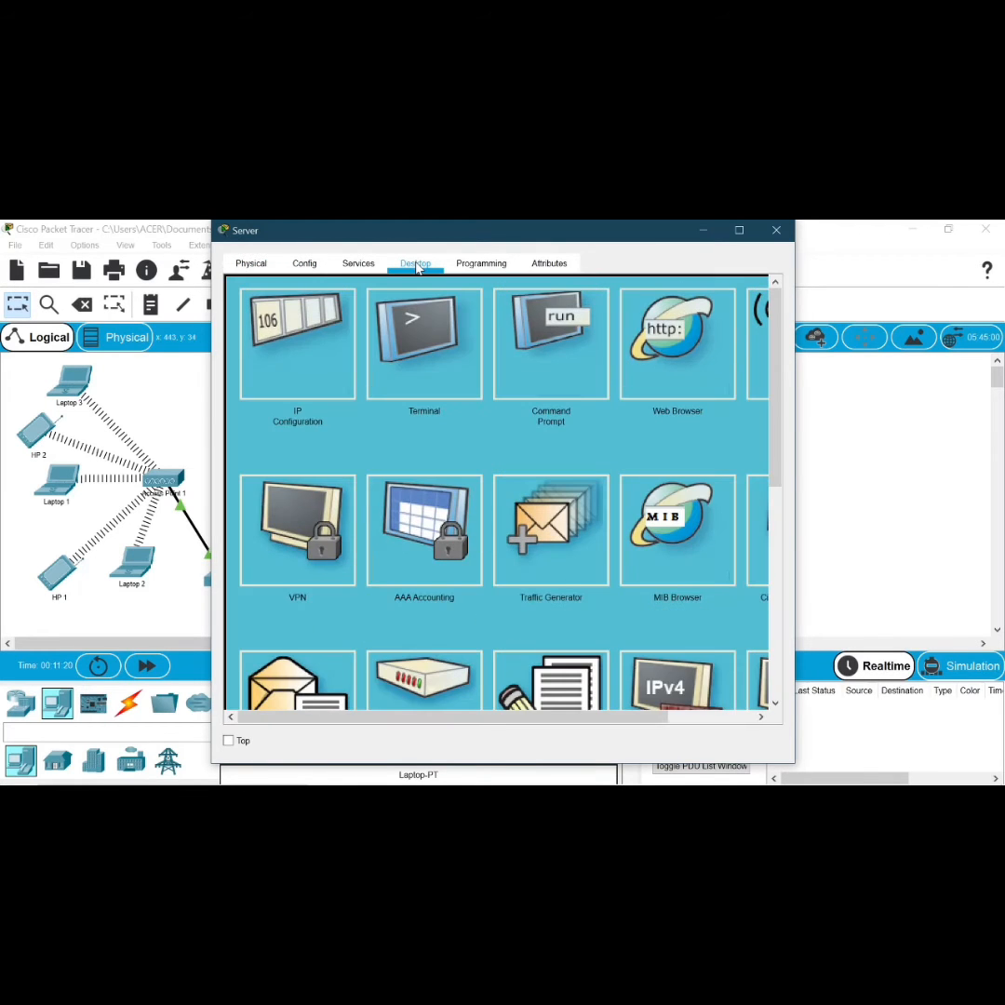
{"action": "left_click", "coordinate": [325, 376]}
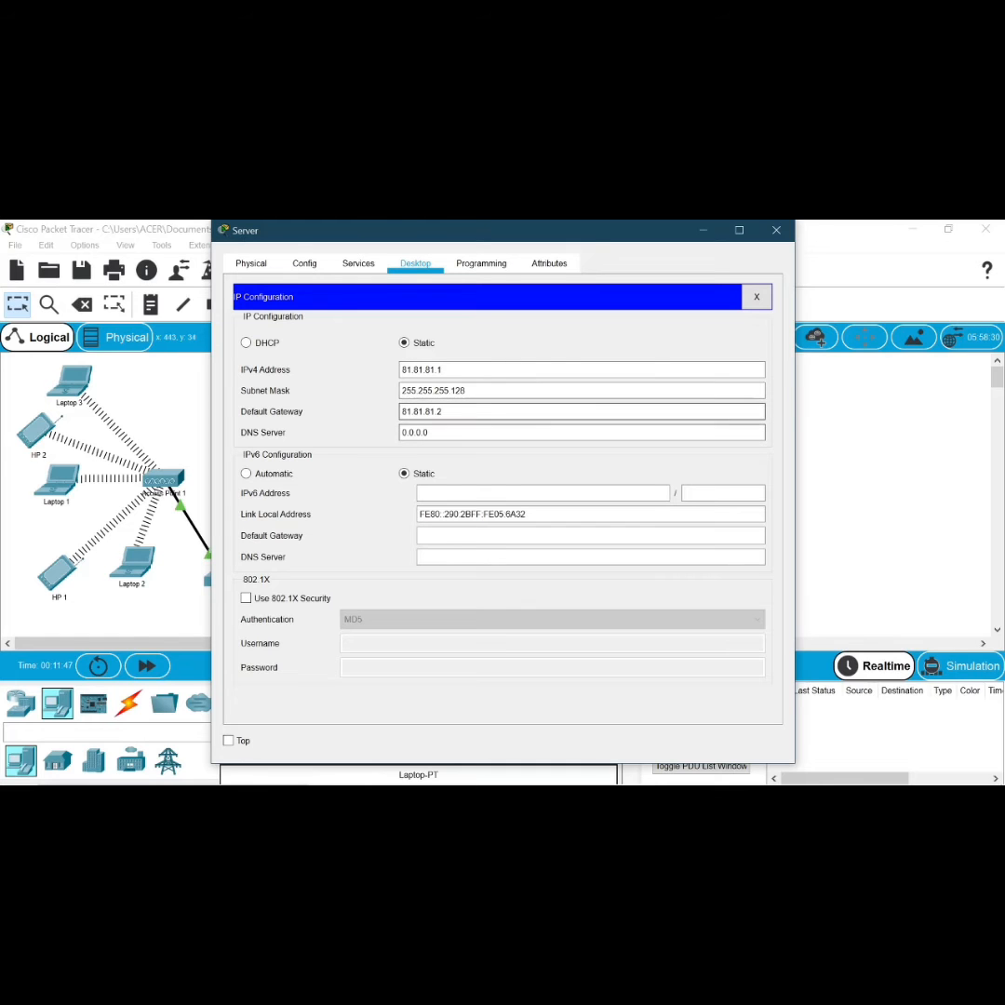
{"action": "left_click_drag", "start_coordinate": [460, 235], "coordinate": [620, 232]}
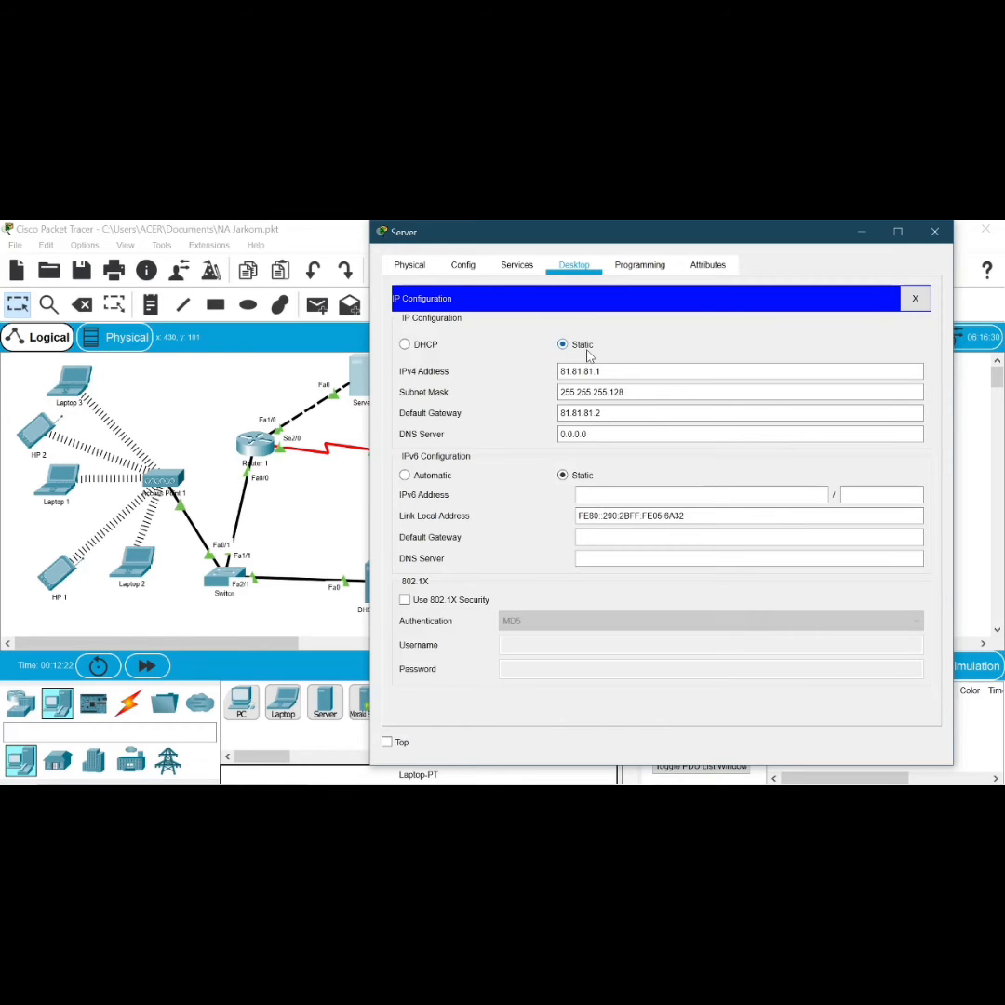
{"action": "left_click", "coordinate": [934, 233]}
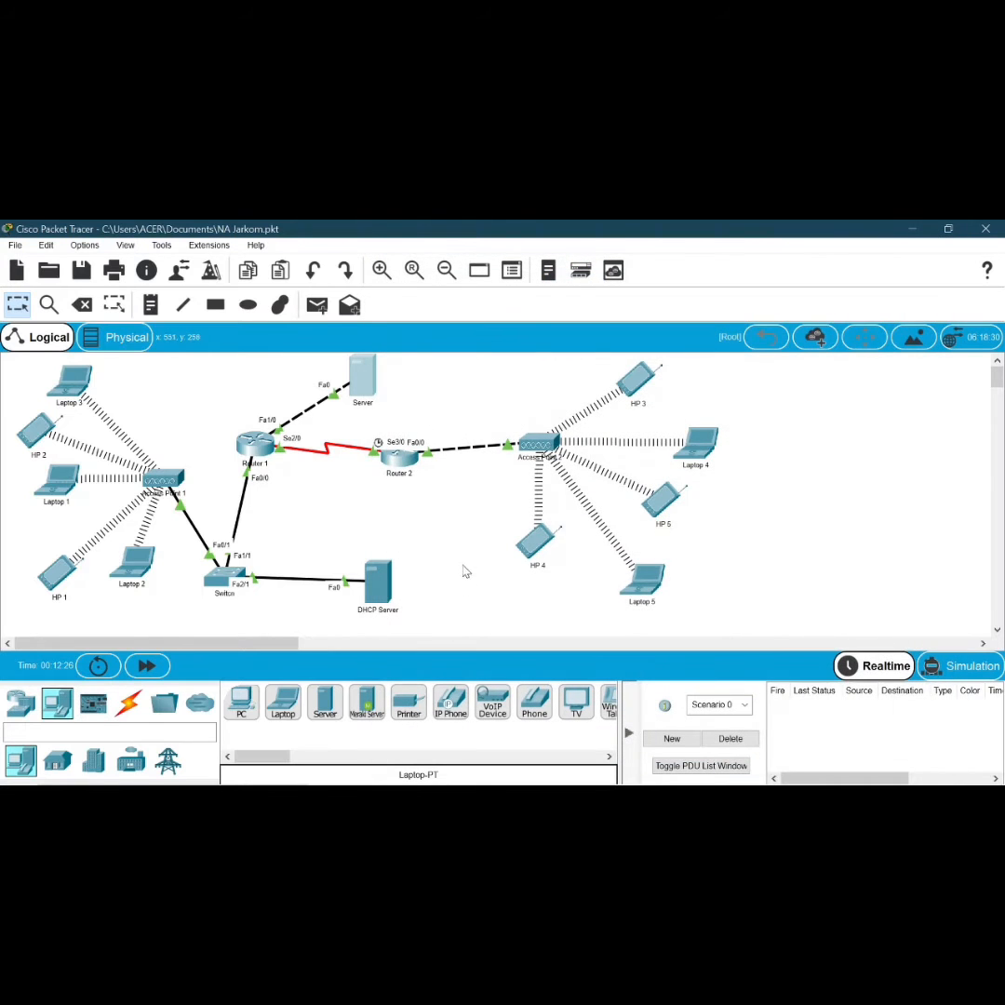
Examine the DHCP Server's static IPv4 address, subnet mask, default gateway and DNS server settings, closing its window when done.
{"action": "left_click", "coordinate": [377, 596]}
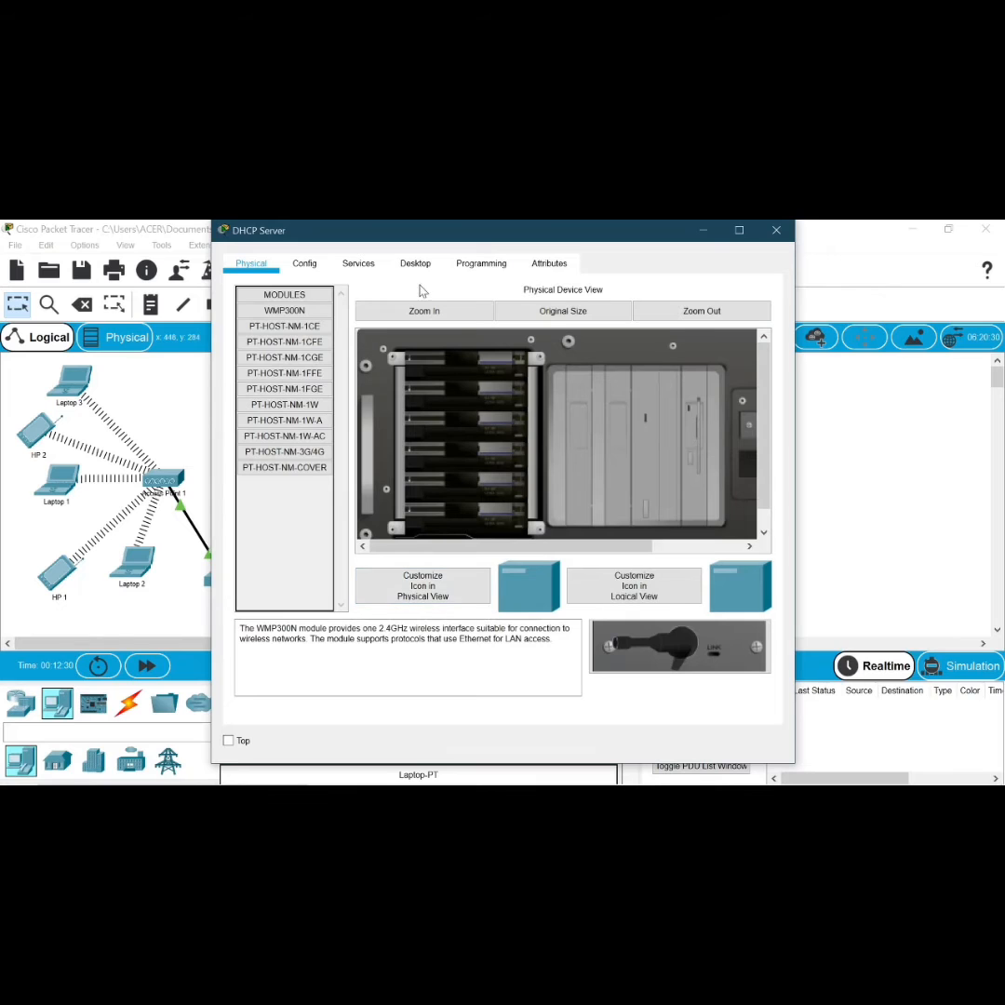
{"action": "left_click", "coordinate": [421, 264]}
{"action": "left_click", "coordinate": [319, 346]}
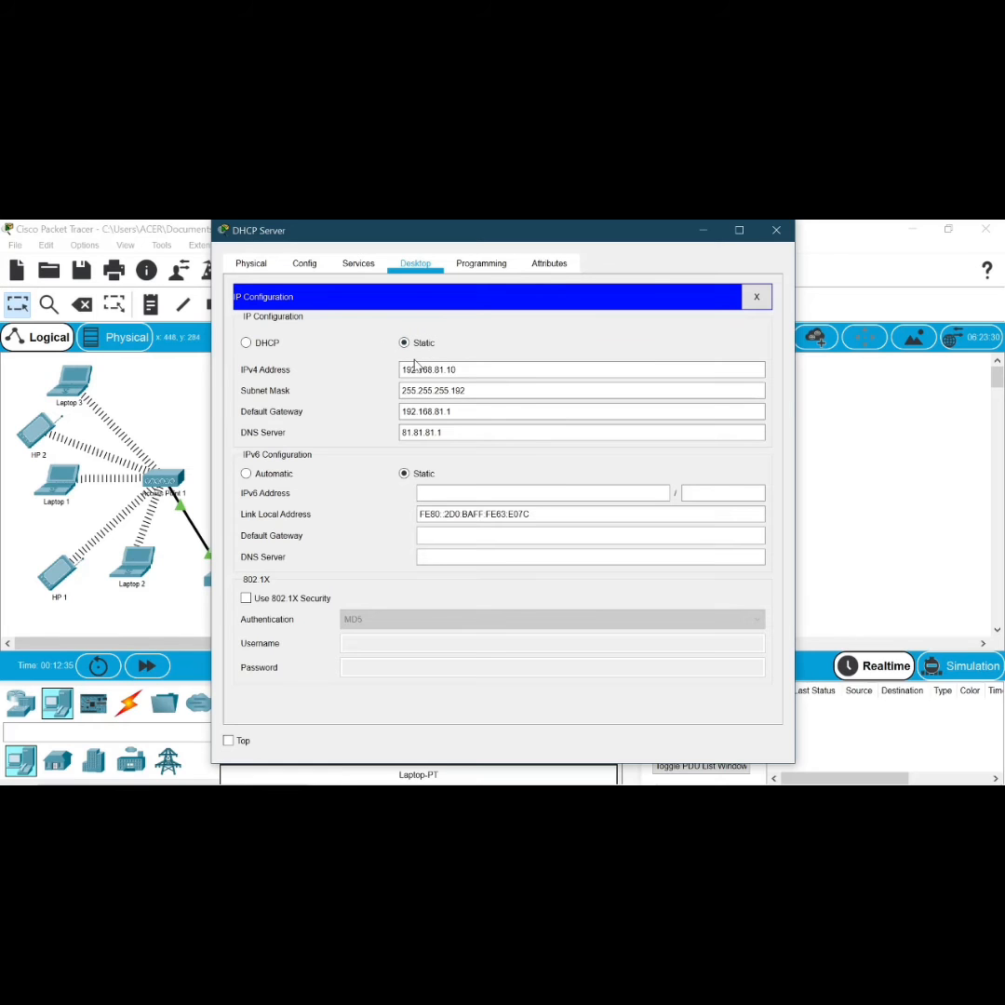
{"action": "left_click_drag", "start_coordinate": [479, 232], "coordinate": [633, 235]}
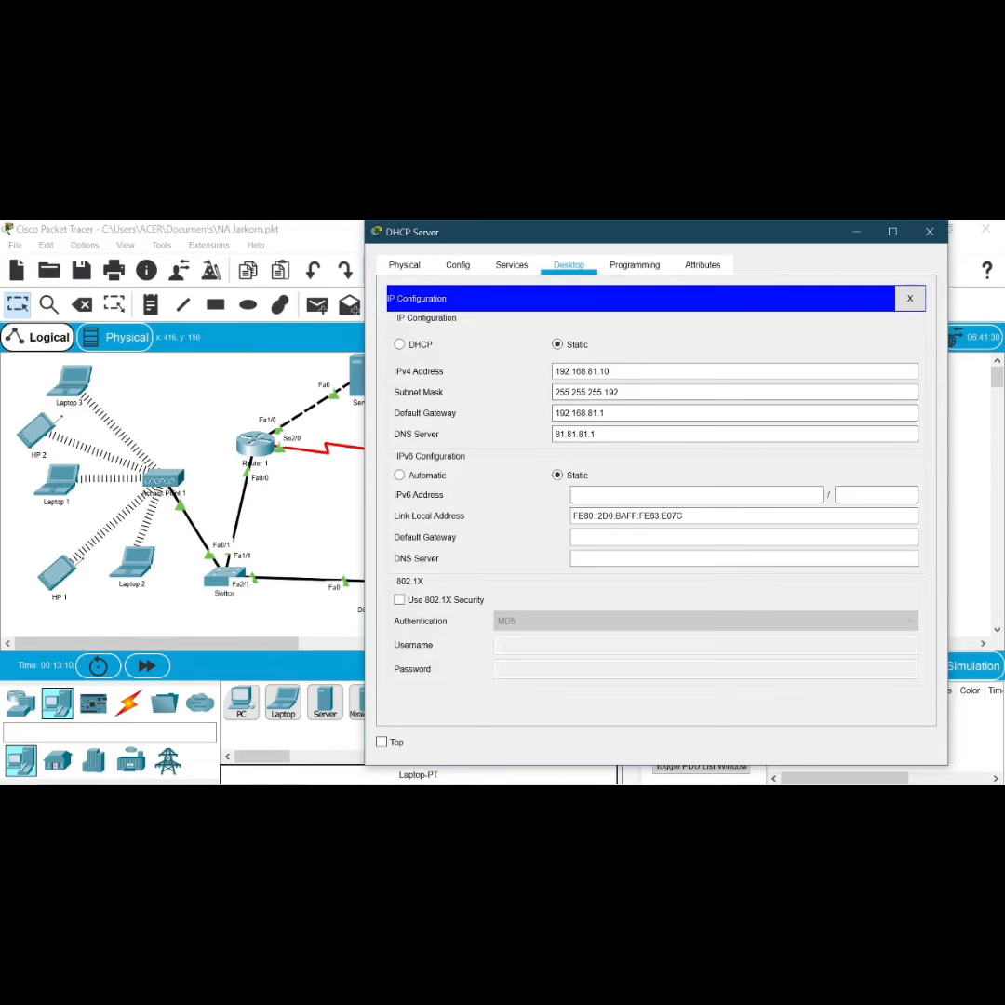
{"action": "left_click", "coordinate": [610, 418]}
{"action": "left_click", "coordinate": [558, 433]}
{"action": "left_click", "coordinate": [605, 413]}
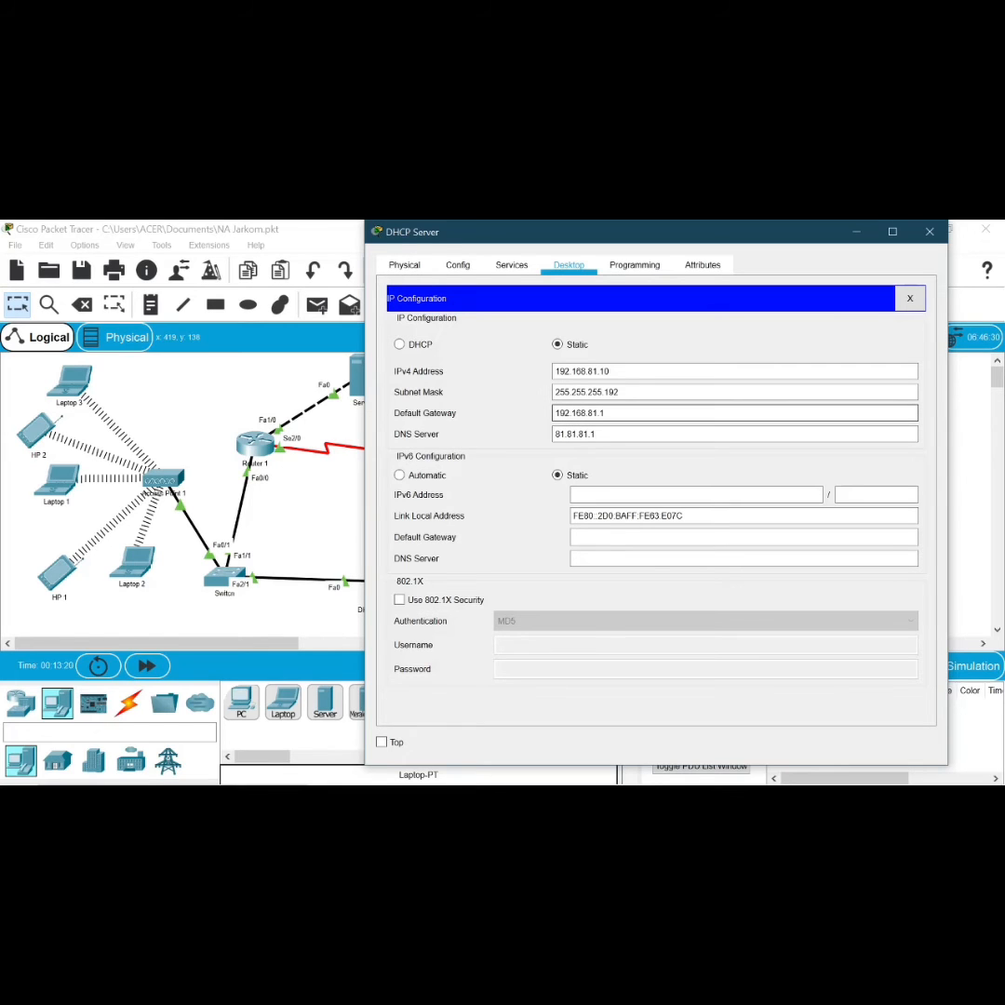
{"action": "left_click_drag", "start_coordinate": [604, 413], "coordinate": [539, 424]}
{"action": "left_click", "coordinate": [536, 421]}
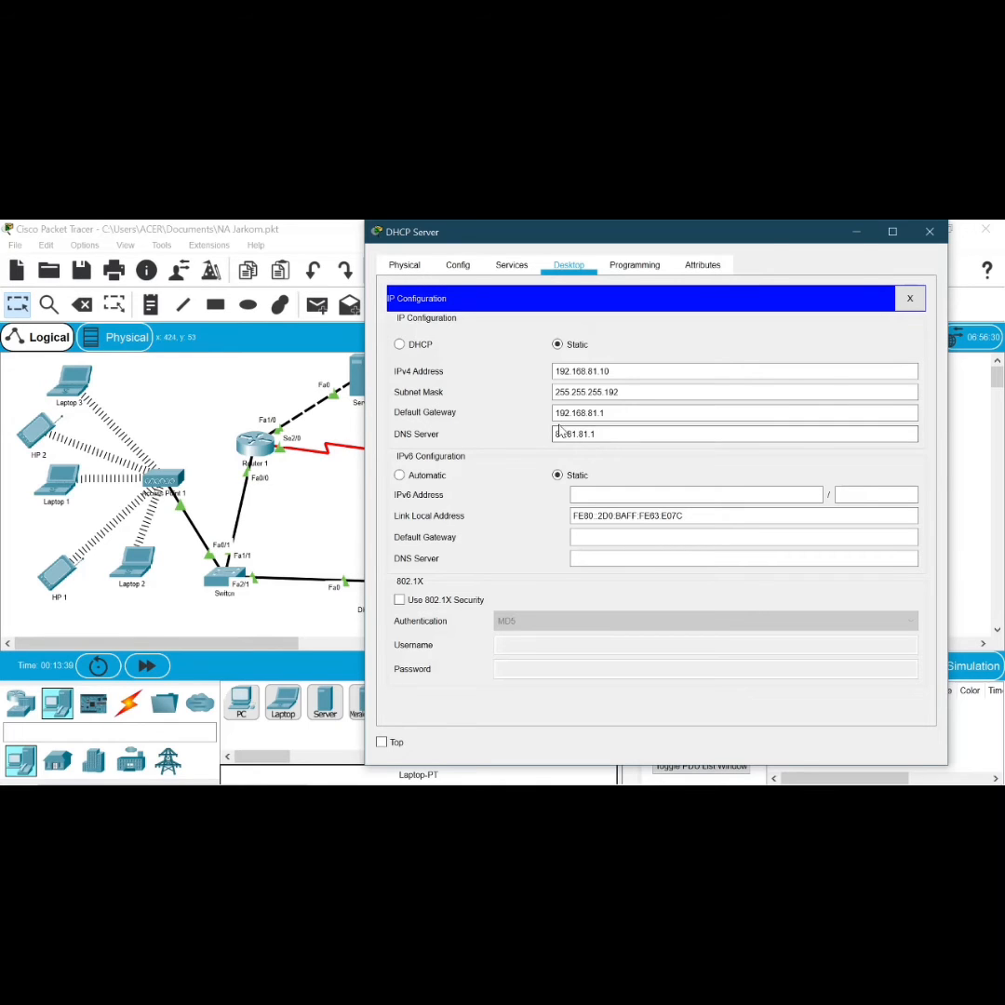
{"action": "left_click", "coordinate": [928, 230]}
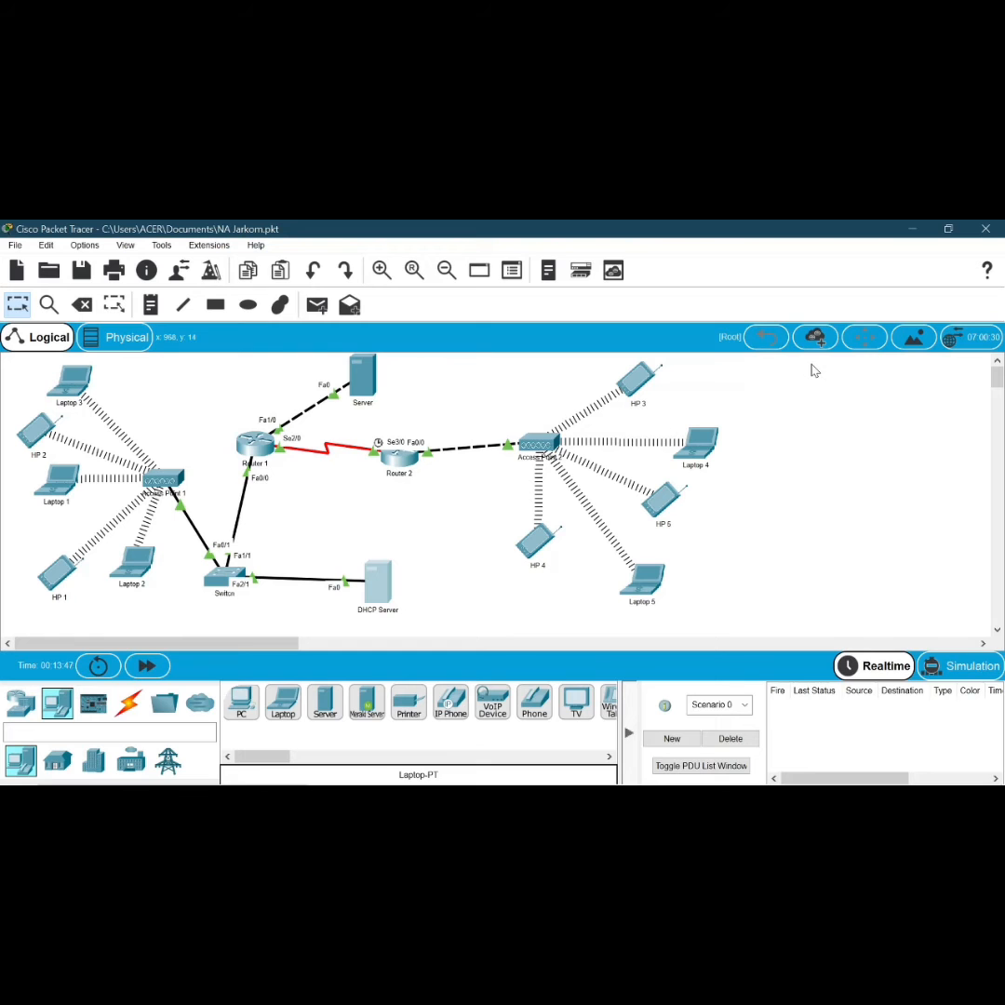
Open the DHCP service settings of the DHCP Server and place its window so the topology stays visible.
{"action": "left_click", "coordinate": [376, 591]}
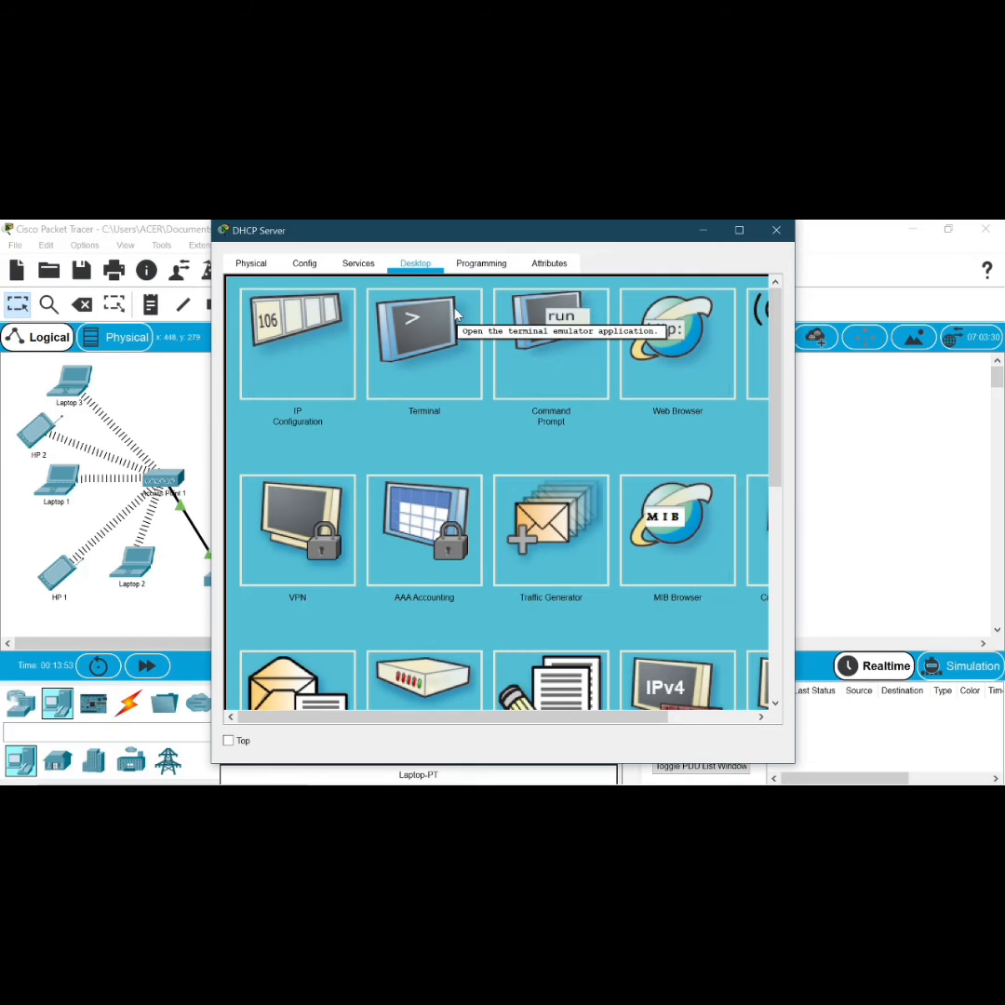
{"action": "left_click", "coordinate": [359, 265]}
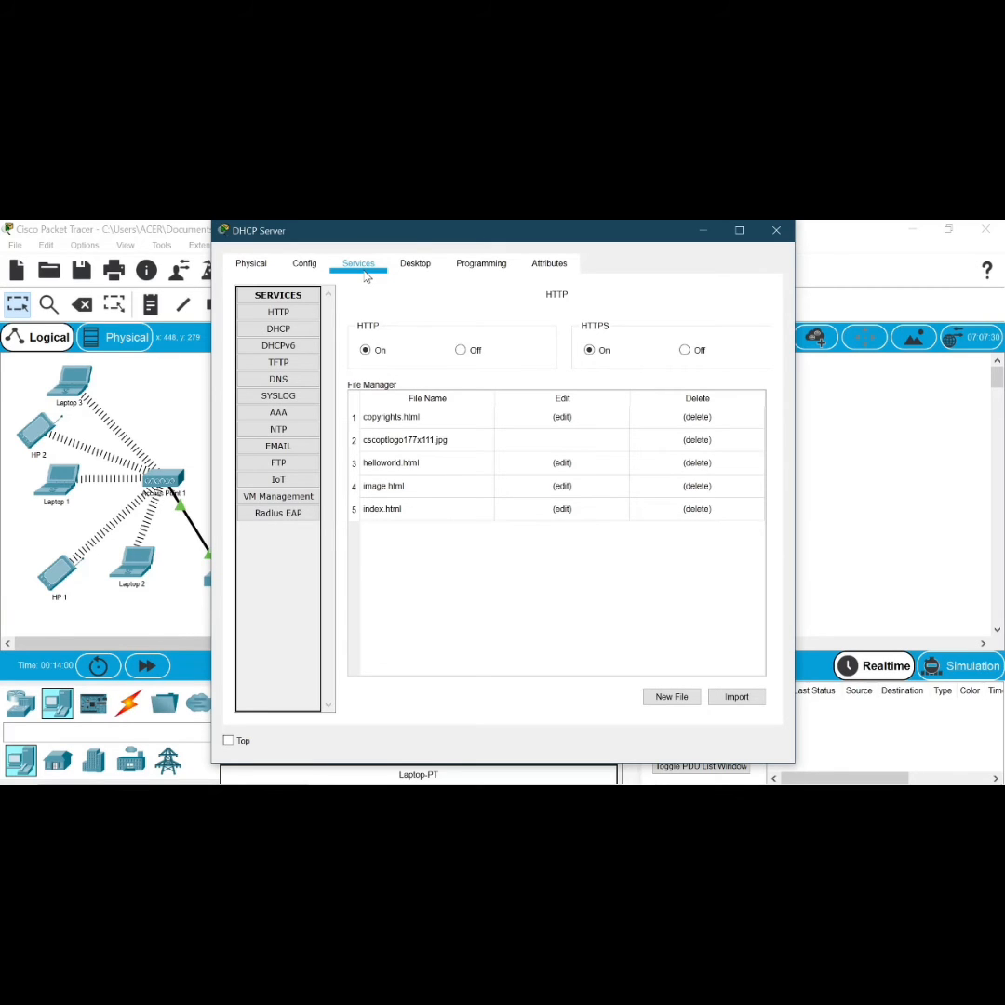
{"action": "left_click", "coordinate": [287, 329]}
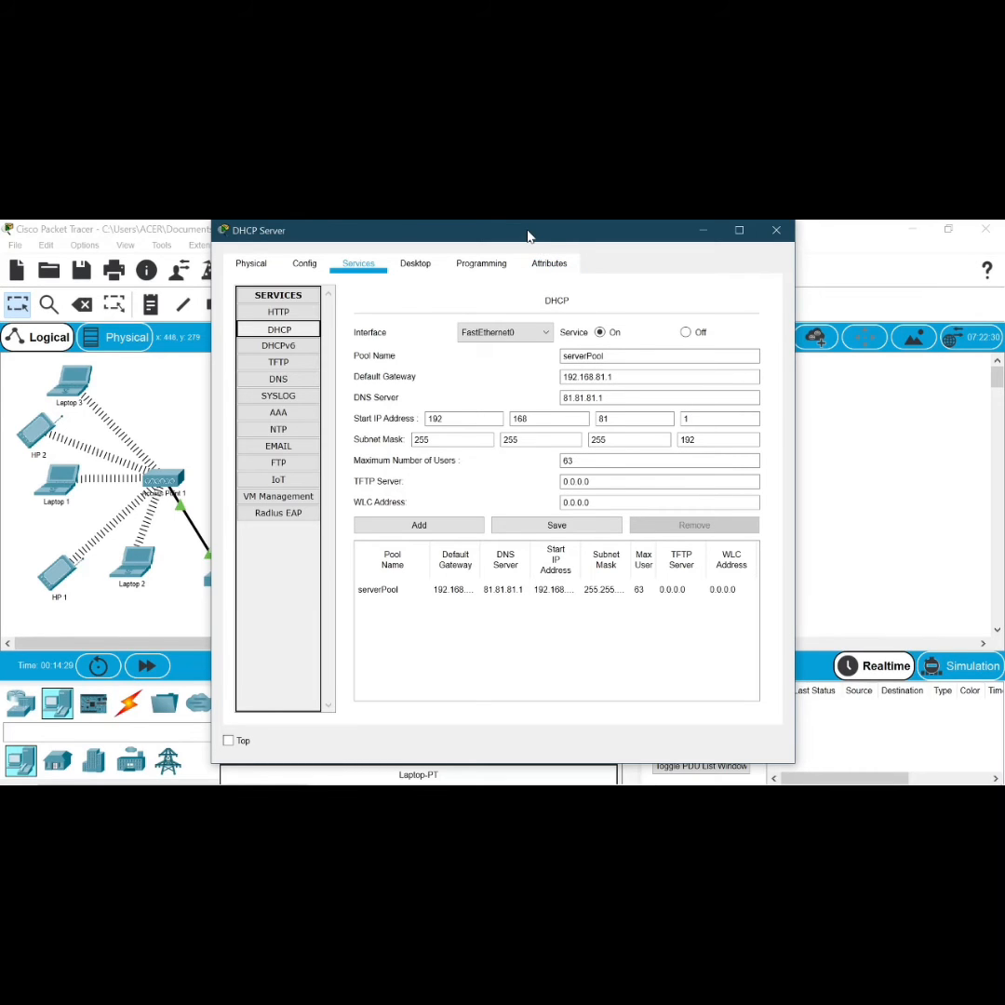
{"action": "left_click_drag", "start_coordinate": [528, 231], "coordinate": [668, 221]}
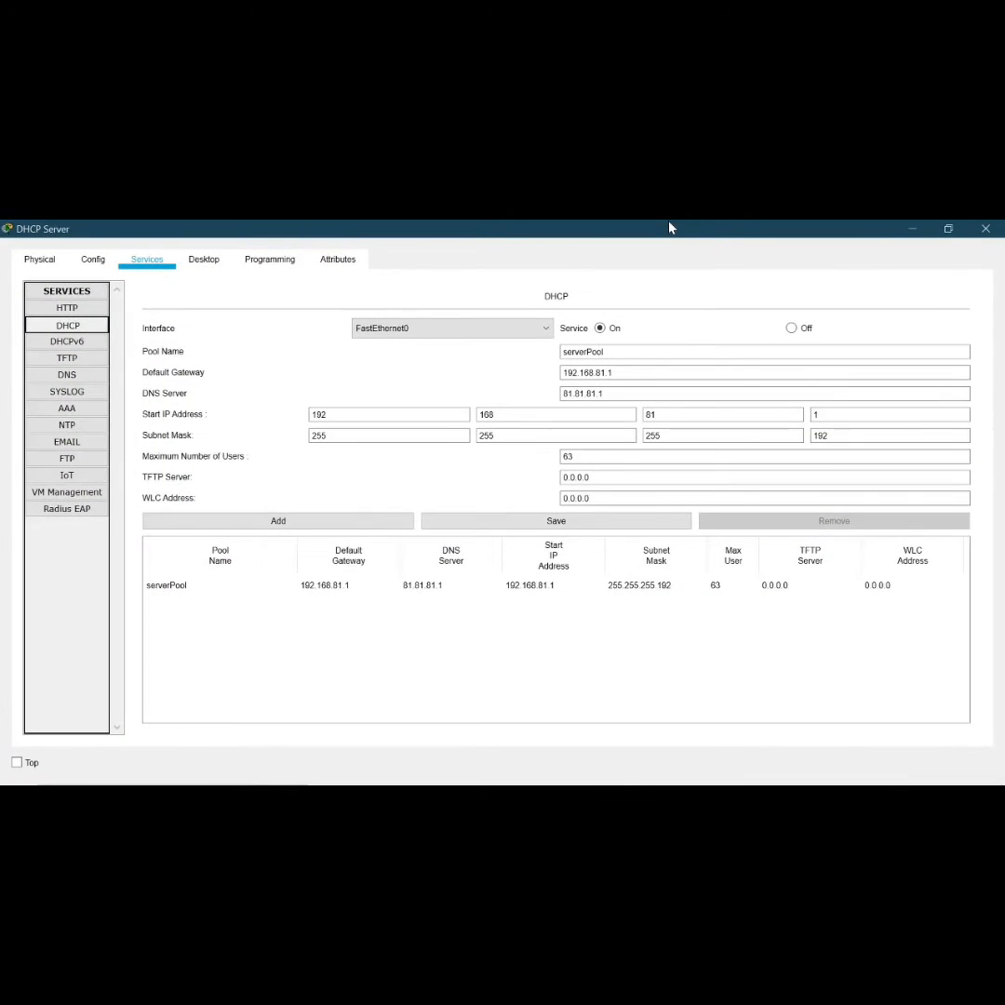
{"action": "left_click", "coordinate": [947, 229]}
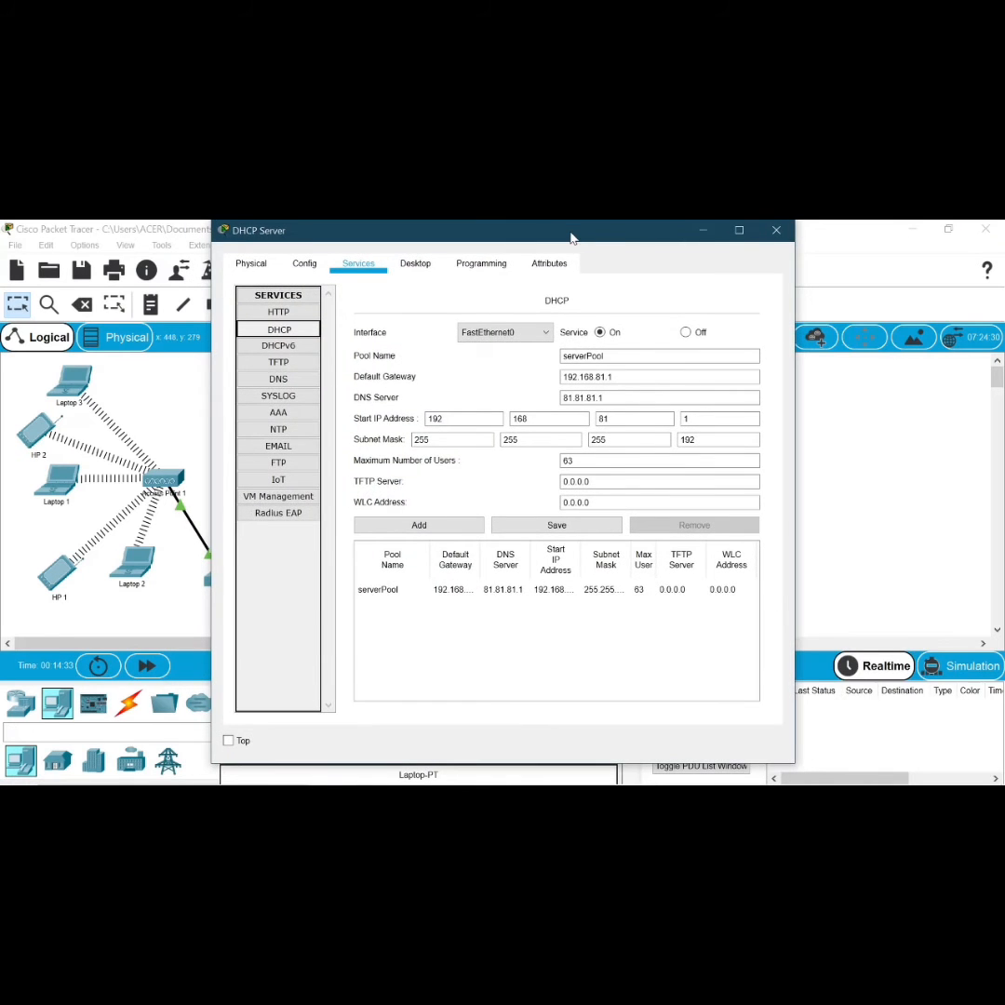
{"action": "left_click_drag", "start_coordinate": [572, 238], "coordinate": [747, 234]}
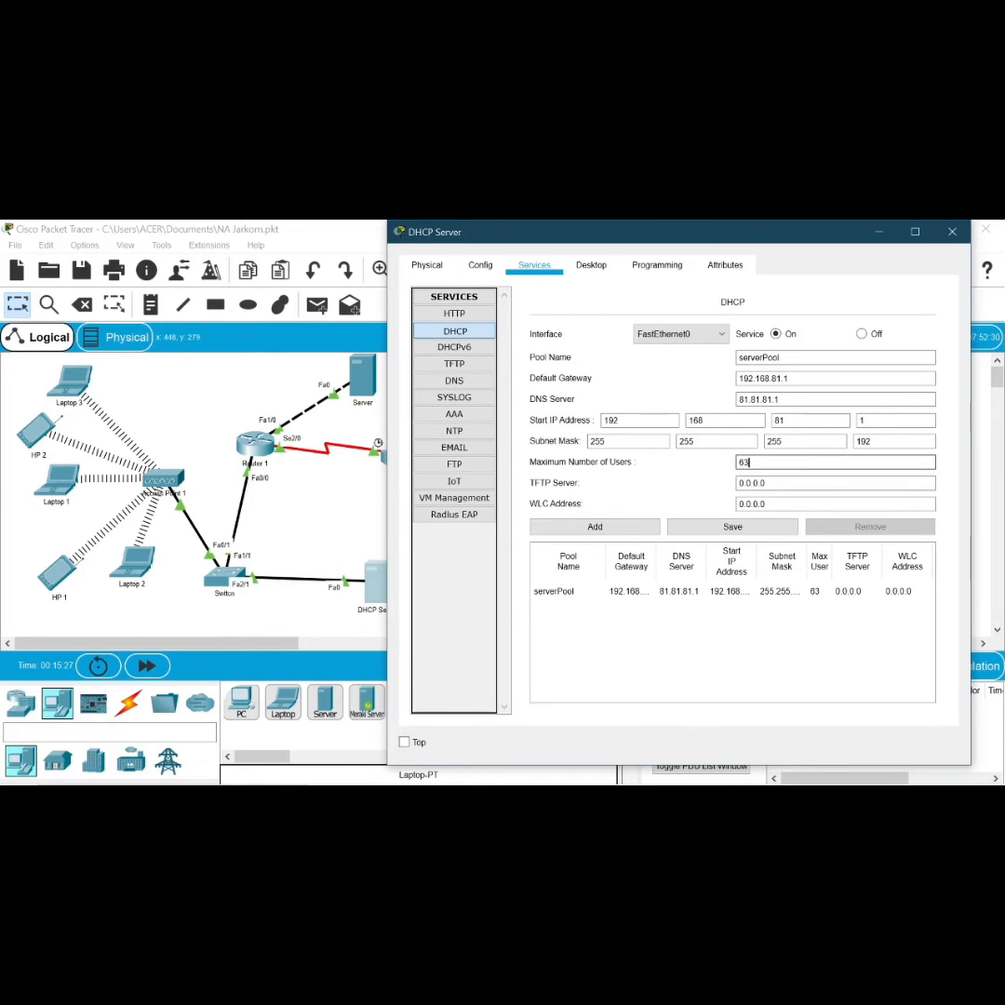
Set serverPool's maximum number of users to 50, save the pool and close the DHCP Server window.
{"action": "left_click_drag", "start_coordinate": [751, 463], "coordinate": [731, 463]}
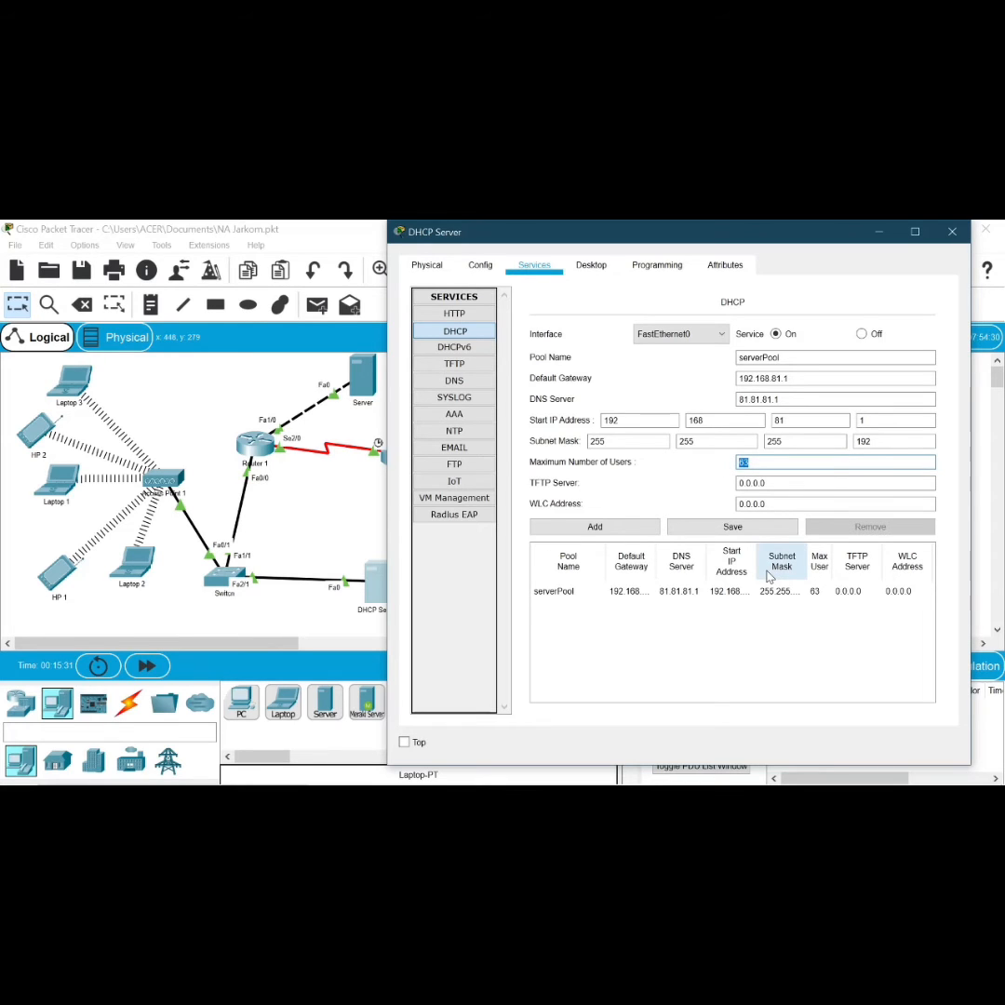
{"action": "type", "text": "50"}
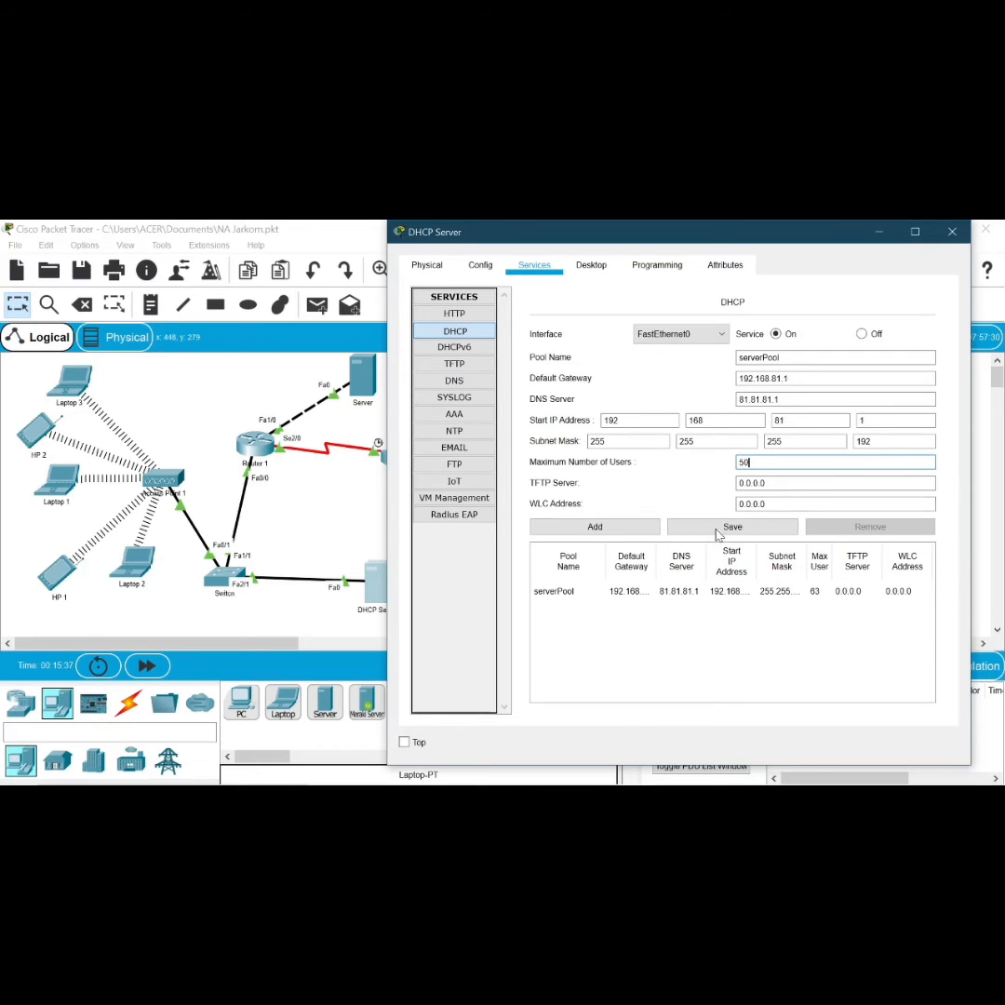
{"action": "left_click", "coordinate": [716, 527]}
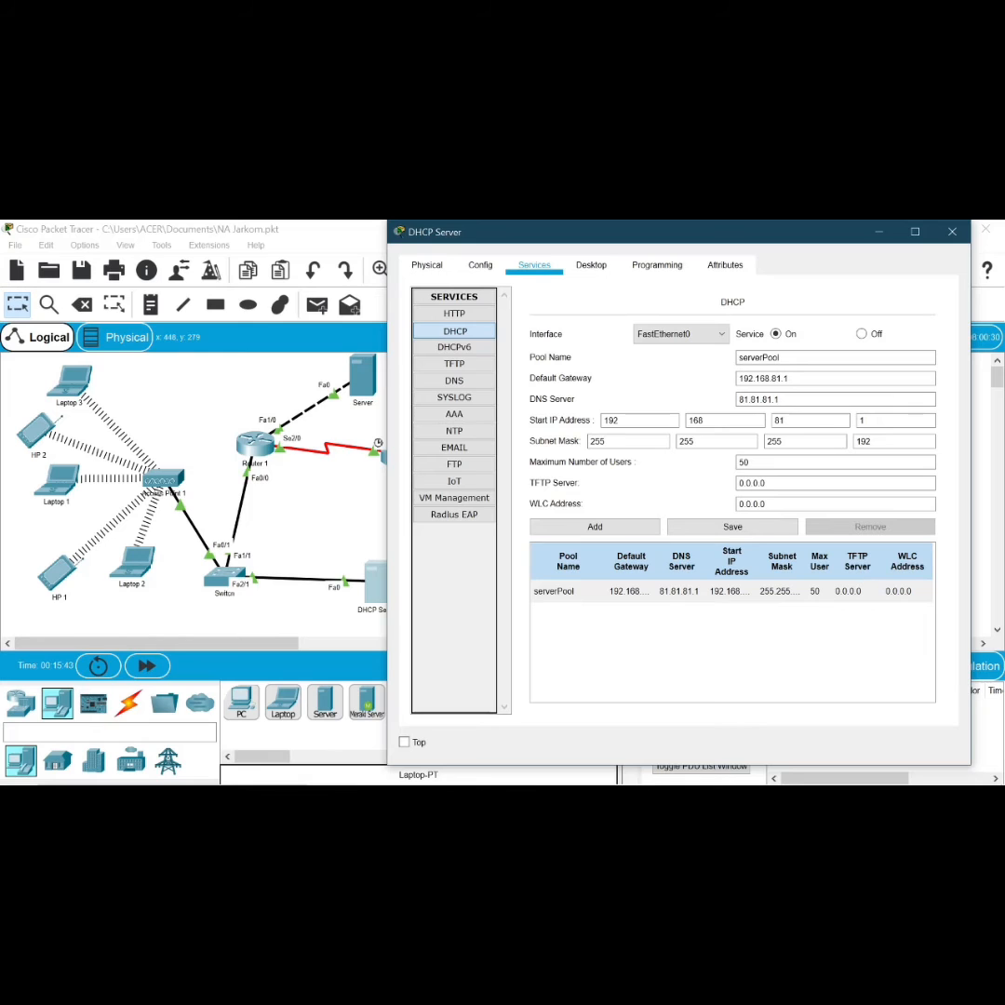
{"action": "left_click", "coordinate": [951, 232]}
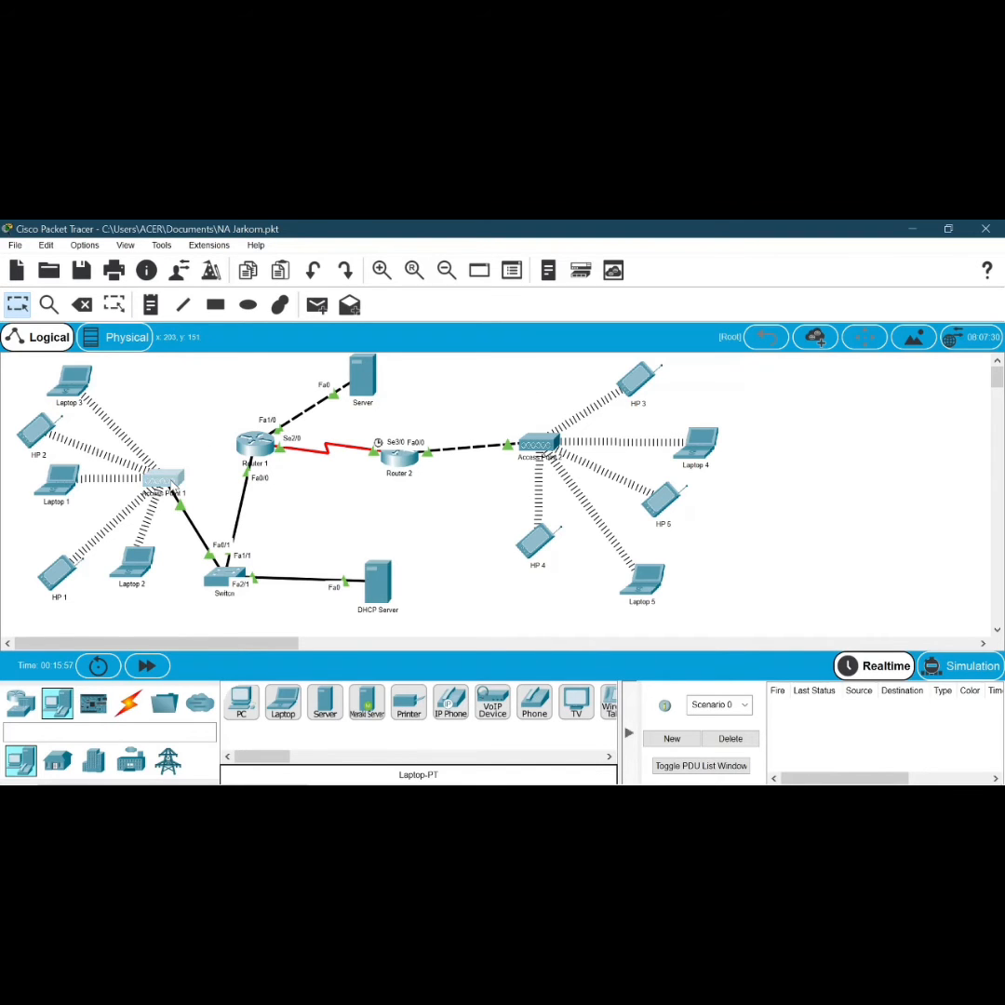
Review Access Point 1's Port 1 SSID, WPA2-PSK authentication and pass phrase settings, closing its window when done.
{"action": "left_click", "coordinate": [172, 483]}
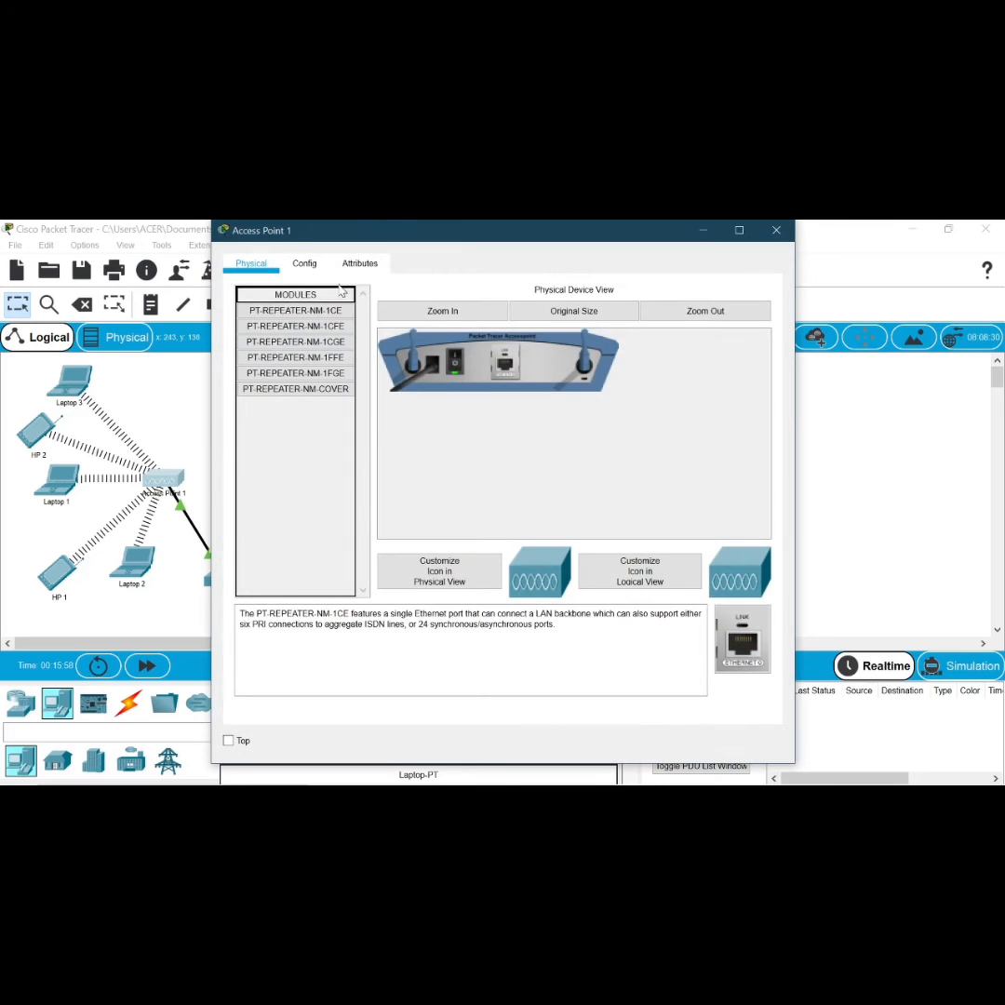
{"action": "left_click", "coordinate": [312, 267]}
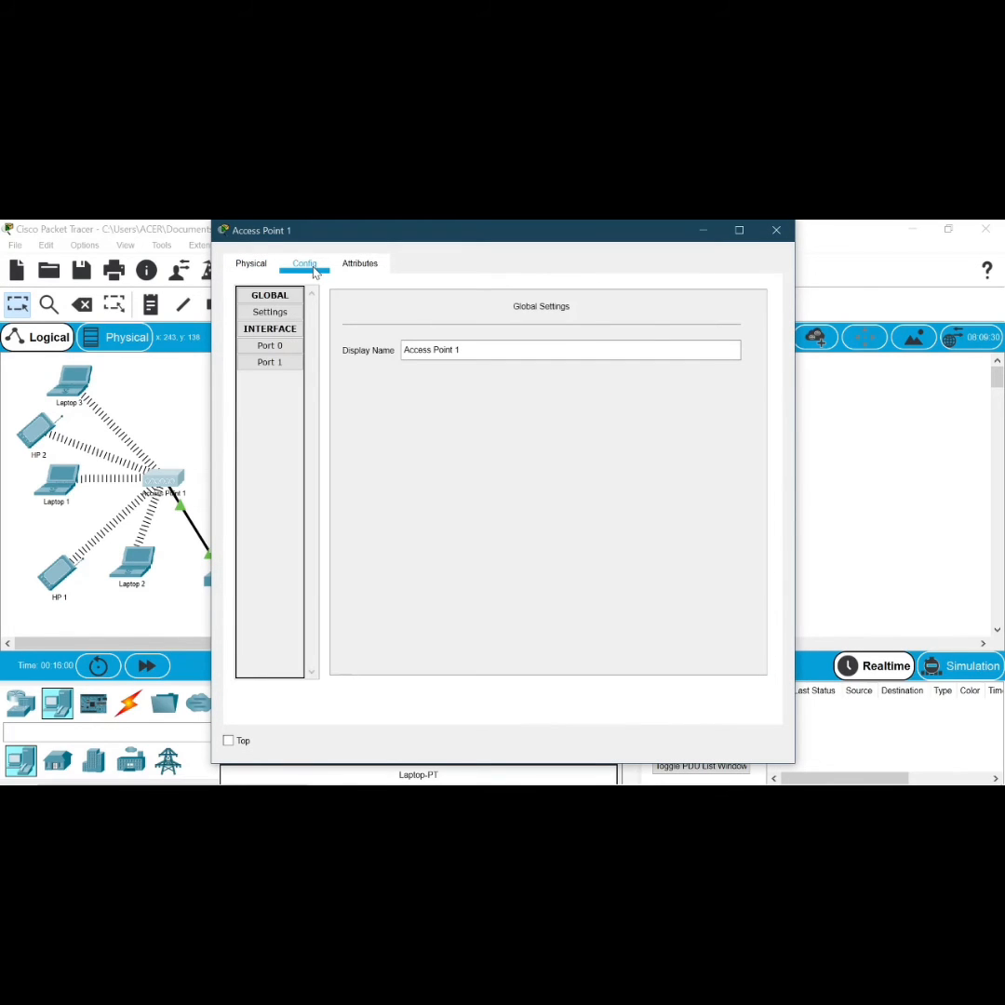
{"action": "left_click", "coordinate": [292, 366]}
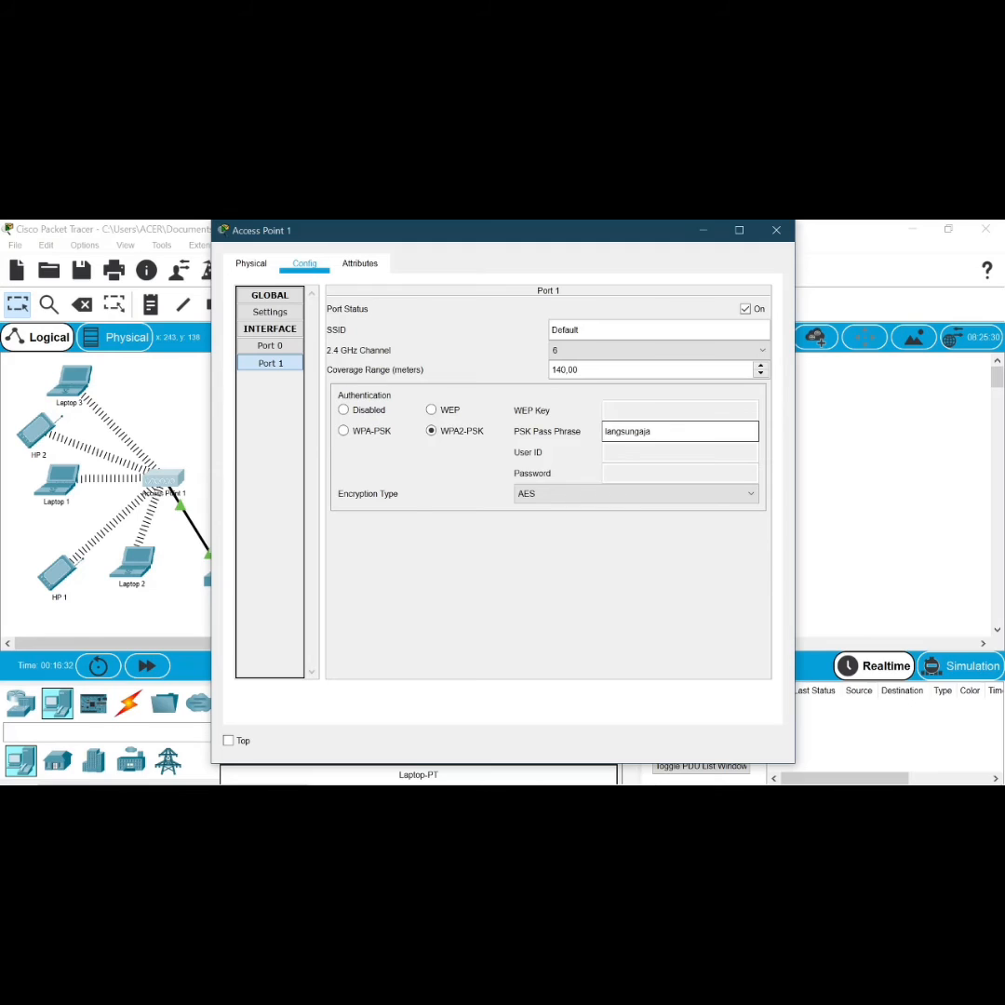
{"action": "key", "text": "ctrl+a"}
{"action": "left_click", "coordinate": [653, 432]}
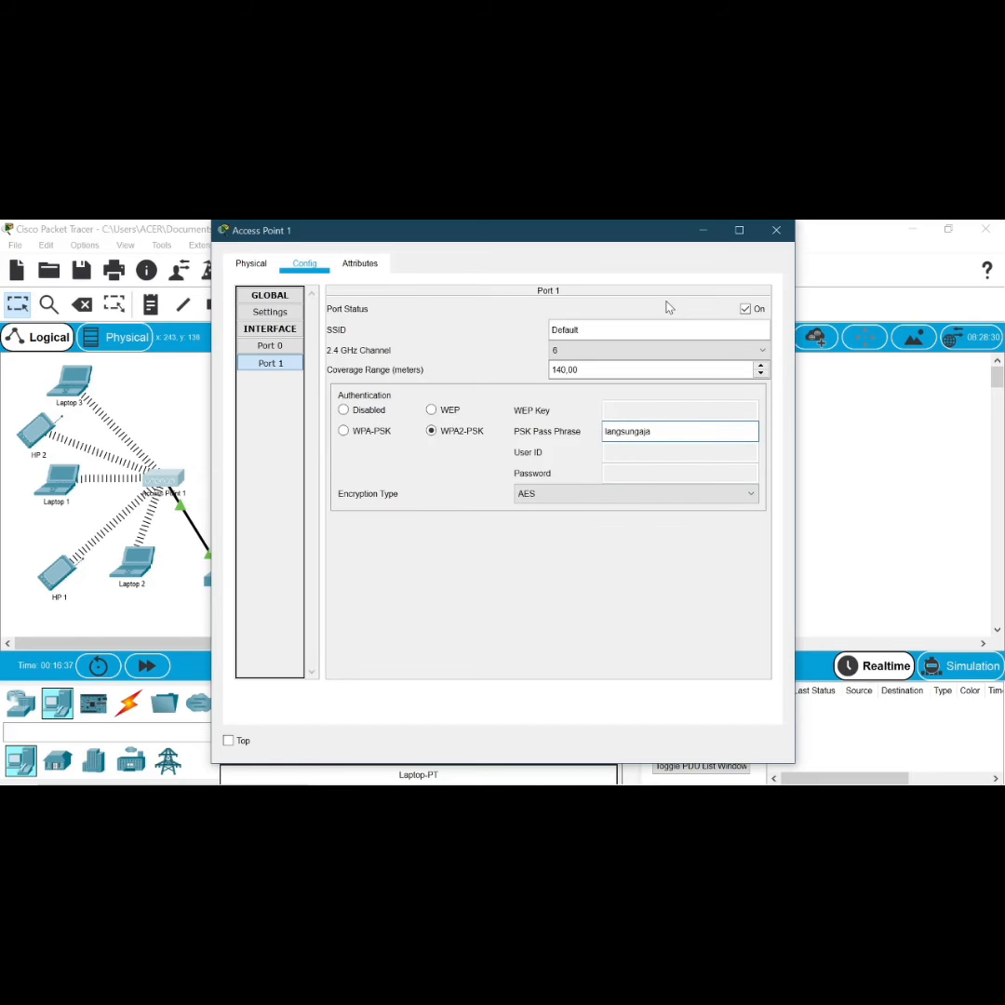
{"action": "left_click", "coordinate": [776, 229]}
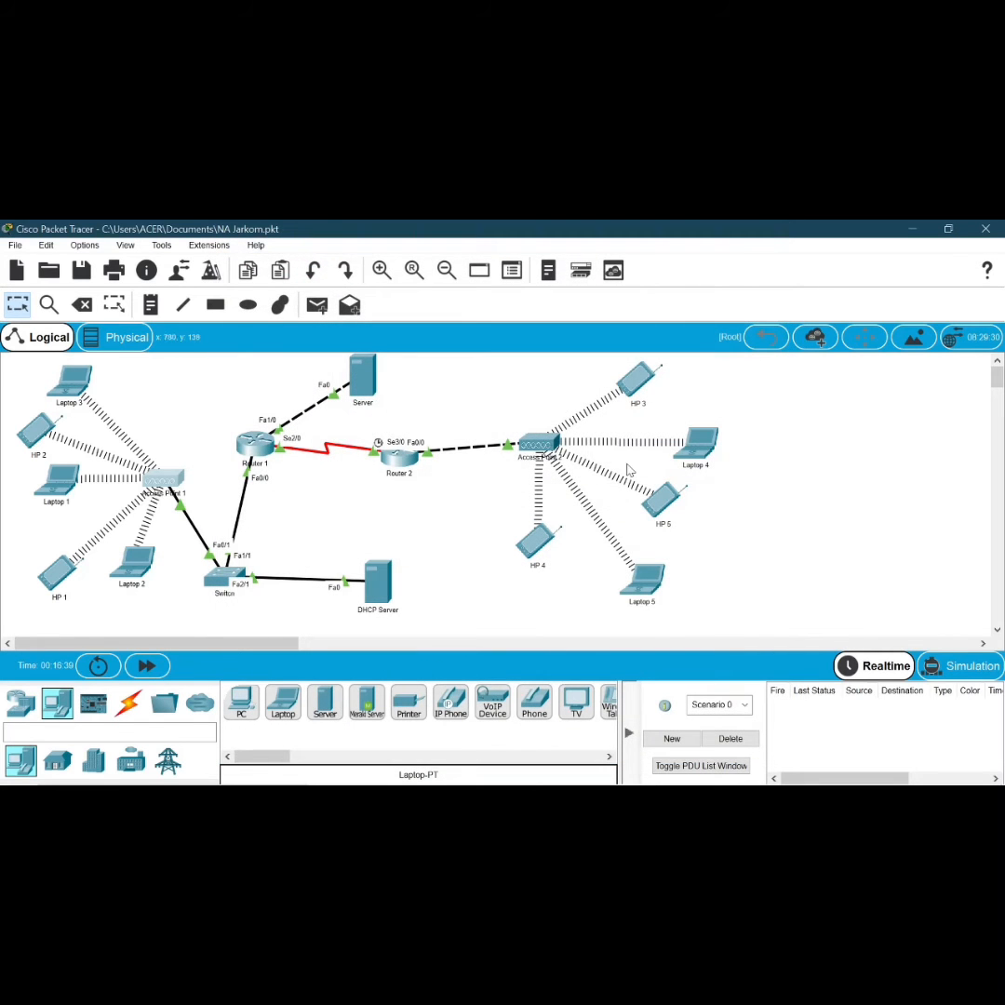
Review the wireless settings on Access Point 2's Port 1, including its WPA2-PSK authentication and pass phrase field.
{"action": "left_click", "coordinate": [543, 449]}
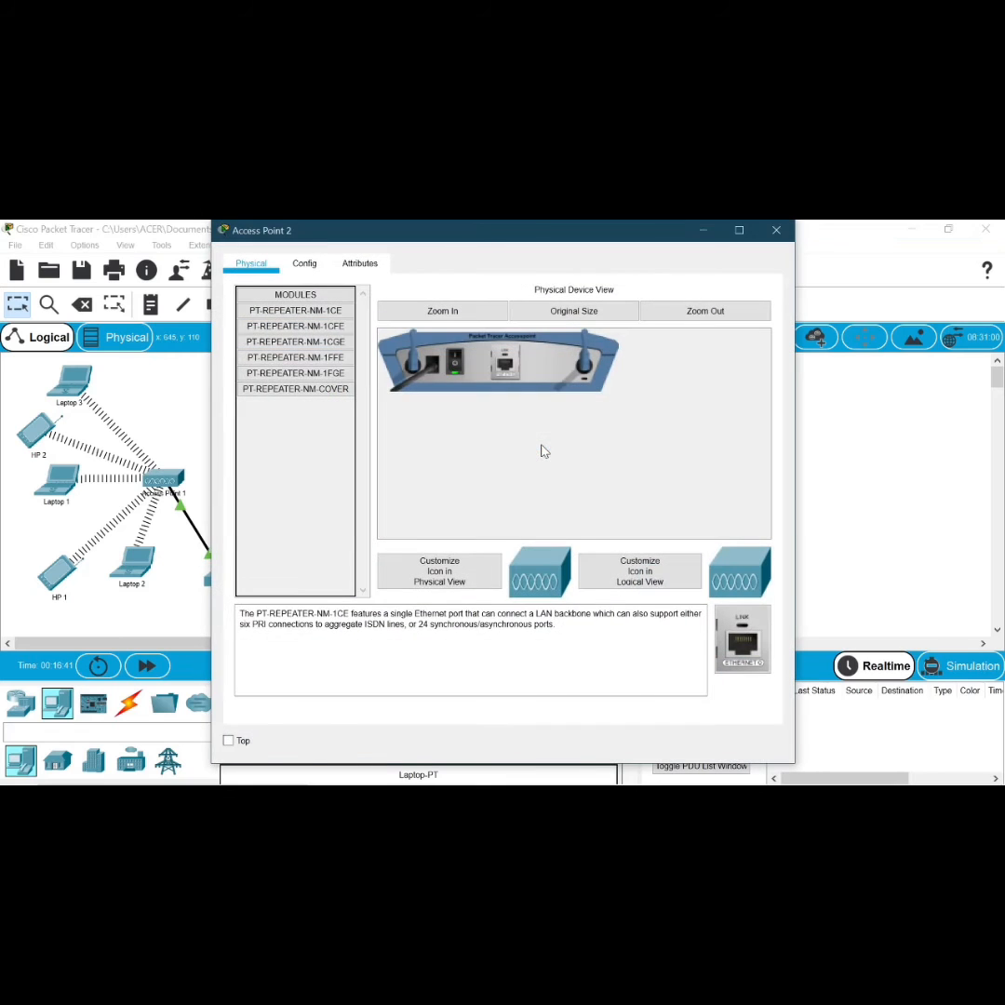
{"action": "left_click", "coordinate": [314, 264]}
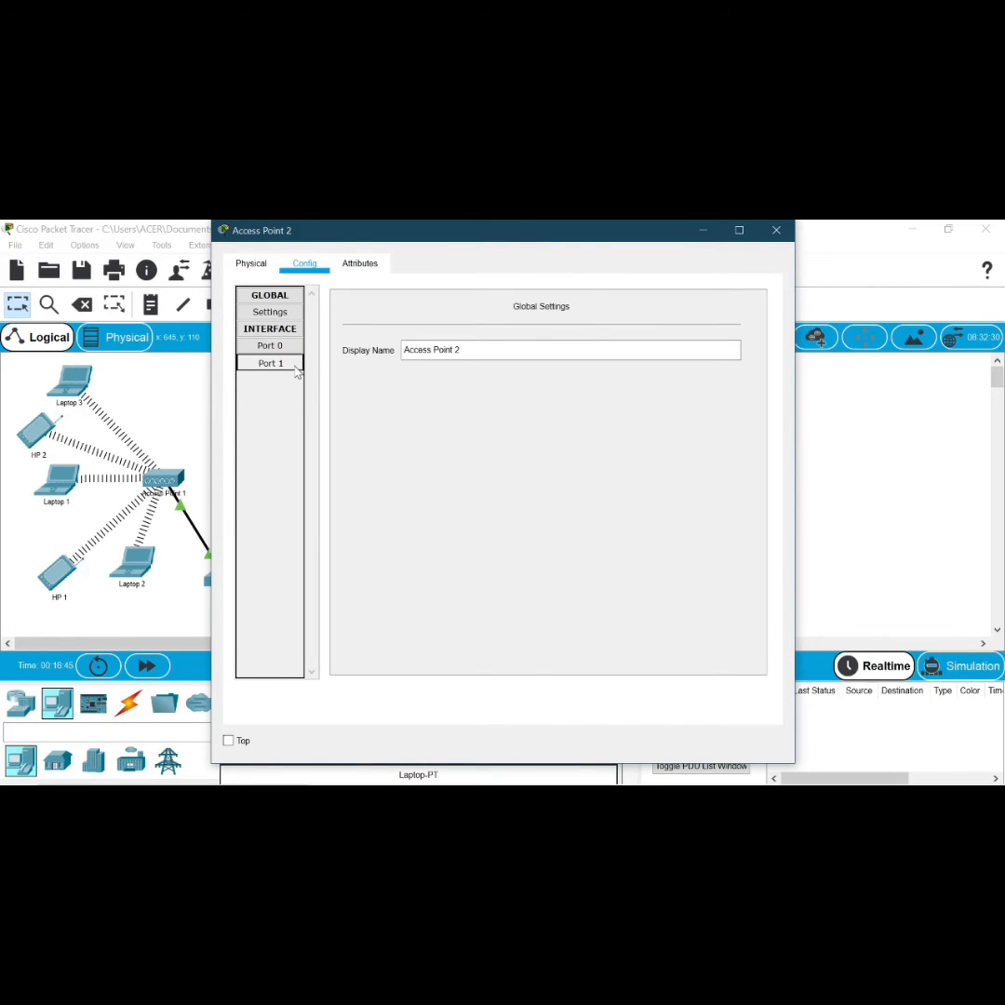
{"action": "left_click", "coordinate": [272, 364]}
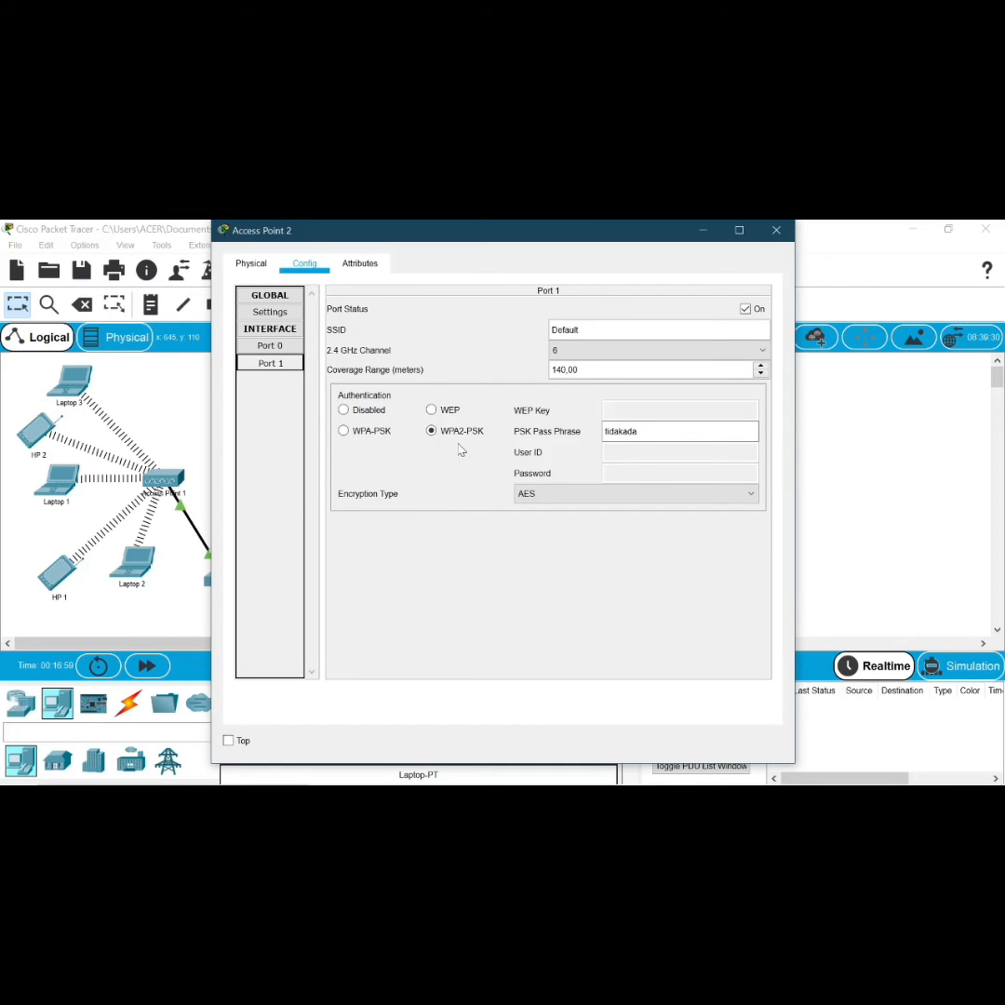
{"action": "left_click", "coordinate": [663, 430]}
{"action": "left_click_drag", "start_coordinate": [642, 431], "coordinate": [618, 431]}
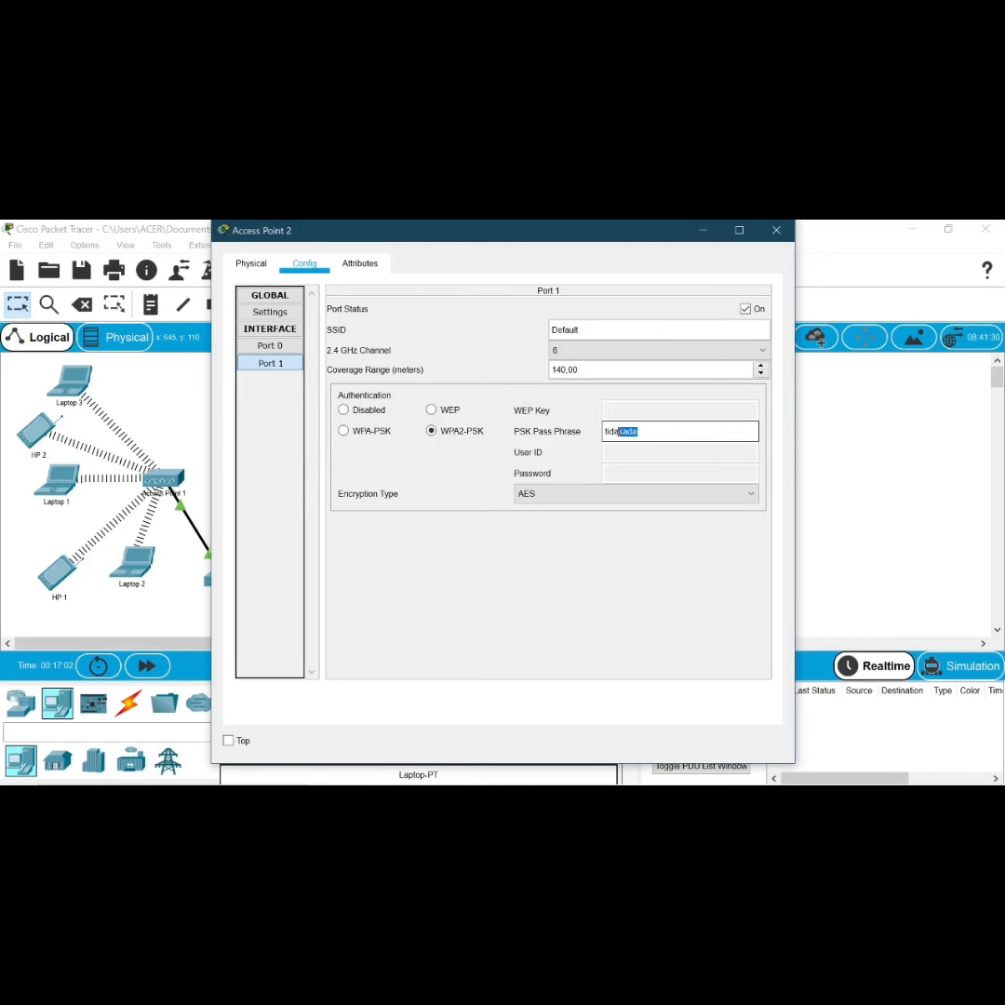
{"action": "left_click", "coordinate": [564, 454]}
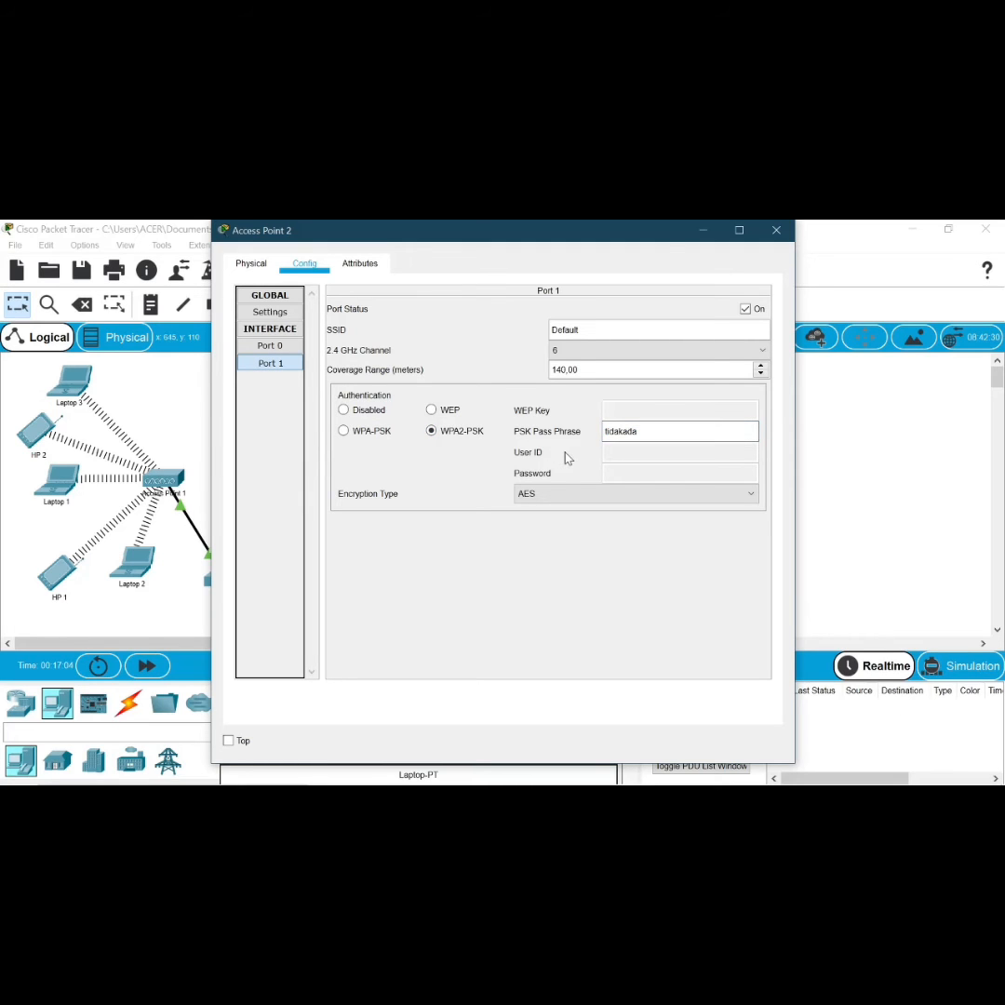
Close Access Point 2's window and review HP 3's Wireless0 SSID, WPA2-PSK authentication and pass phrase settings.
{"action": "left_click", "coordinate": [776, 230]}
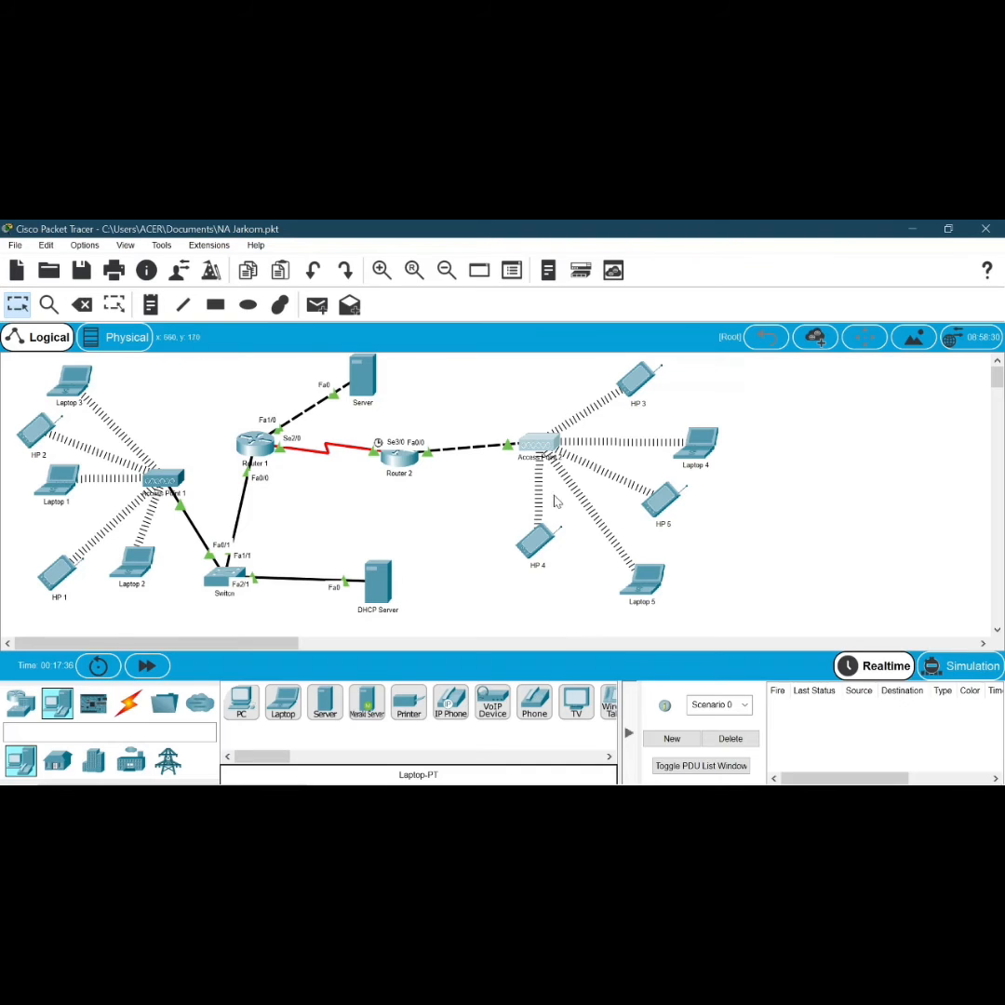
{"action": "left_click", "coordinate": [642, 380]}
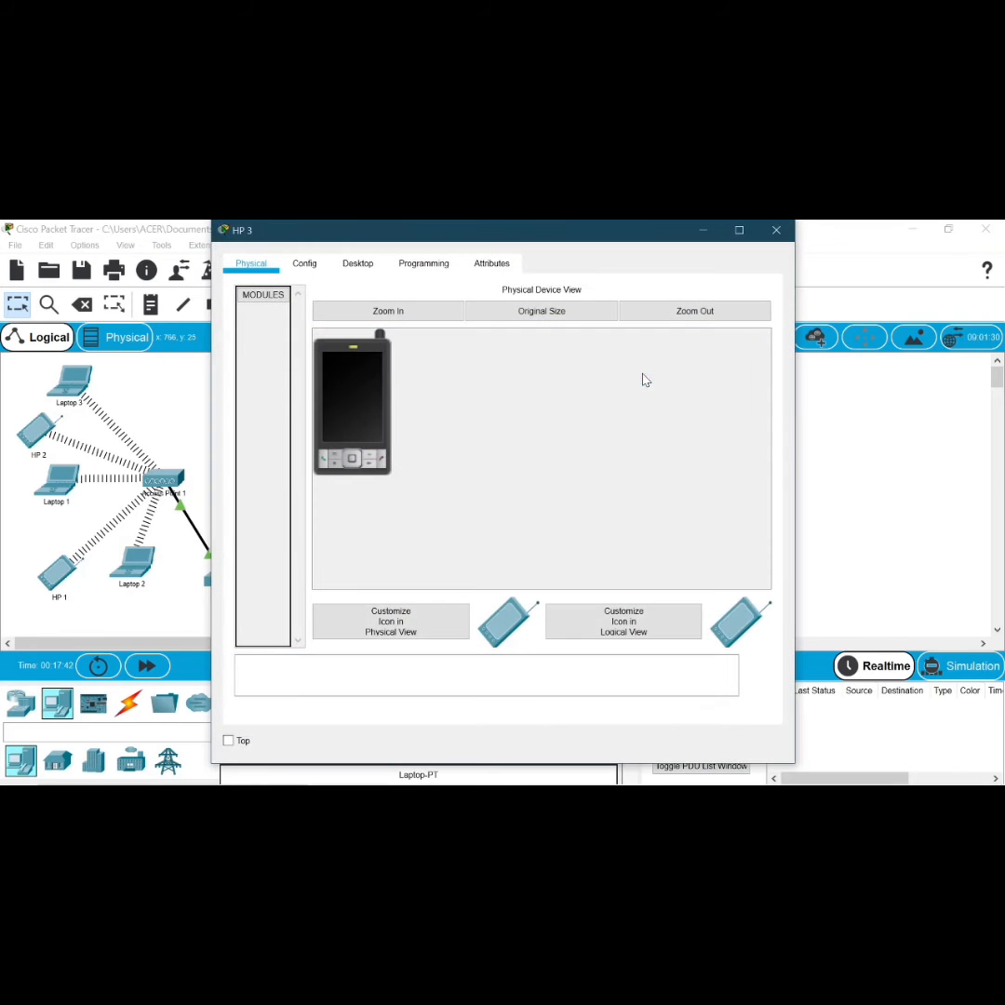
{"action": "left_click", "coordinate": [309, 268]}
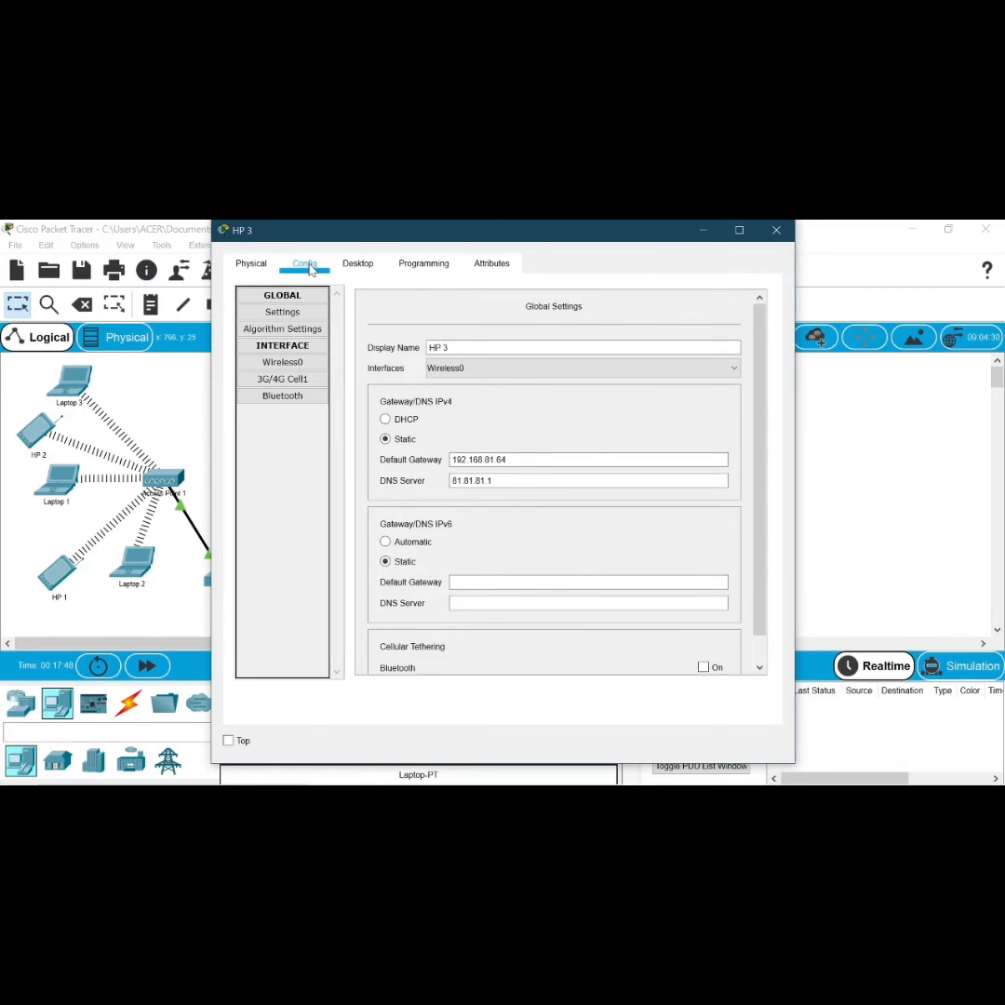
{"action": "left_click", "coordinate": [304, 367]}
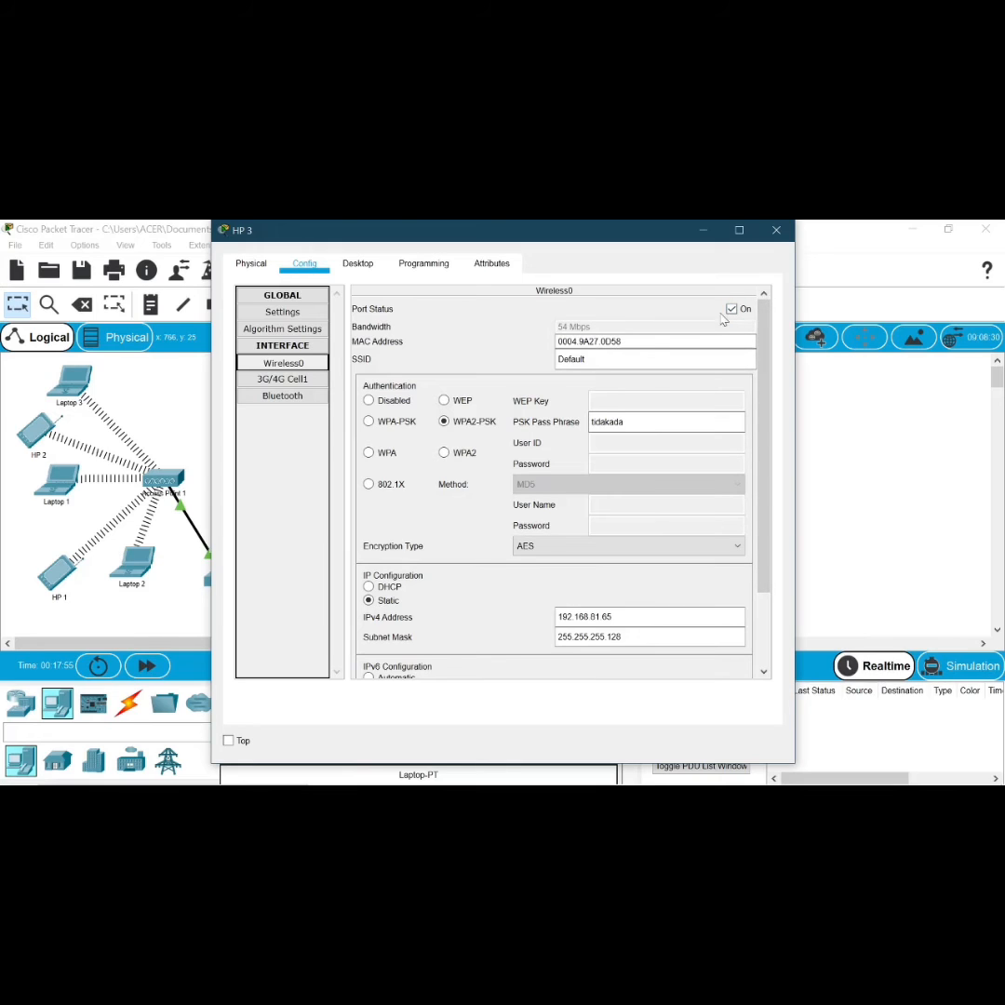
{"action": "double_click", "coordinate": [571, 359]}
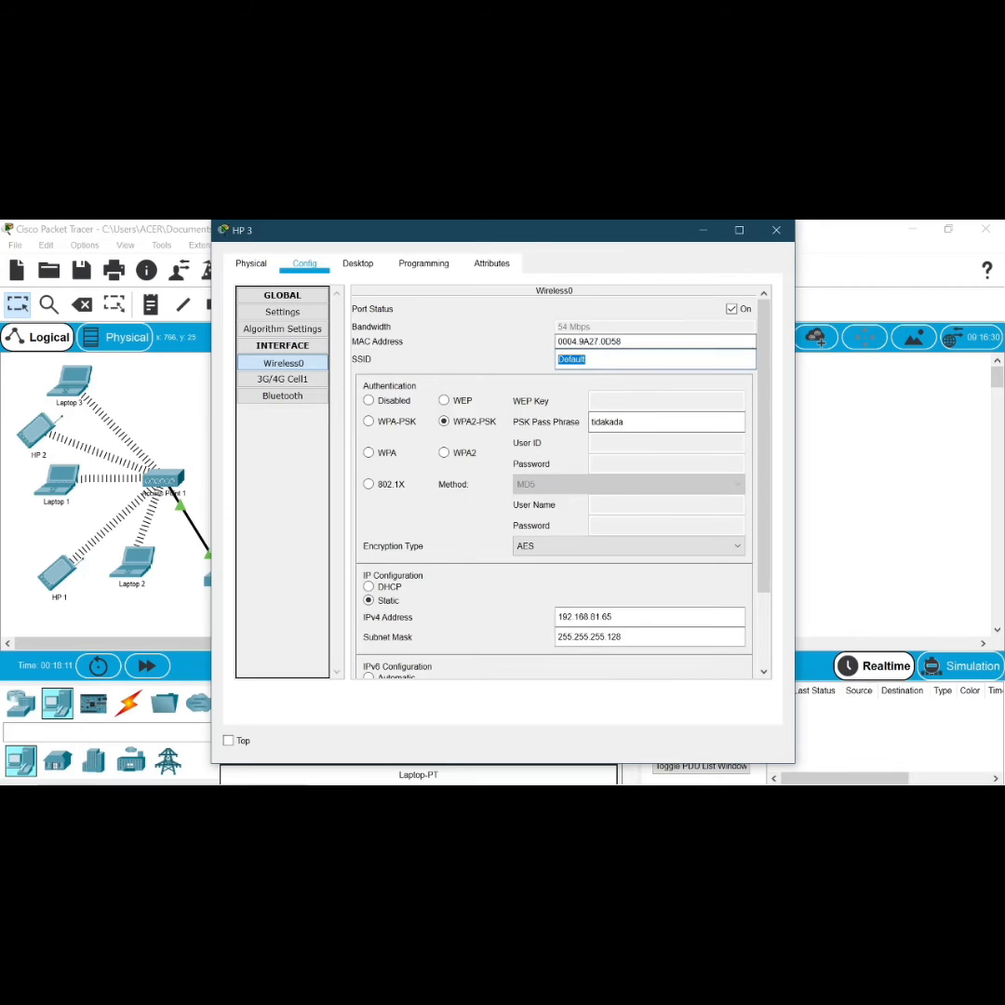
{"action": "left_click", "coordinate": [586, 360]}
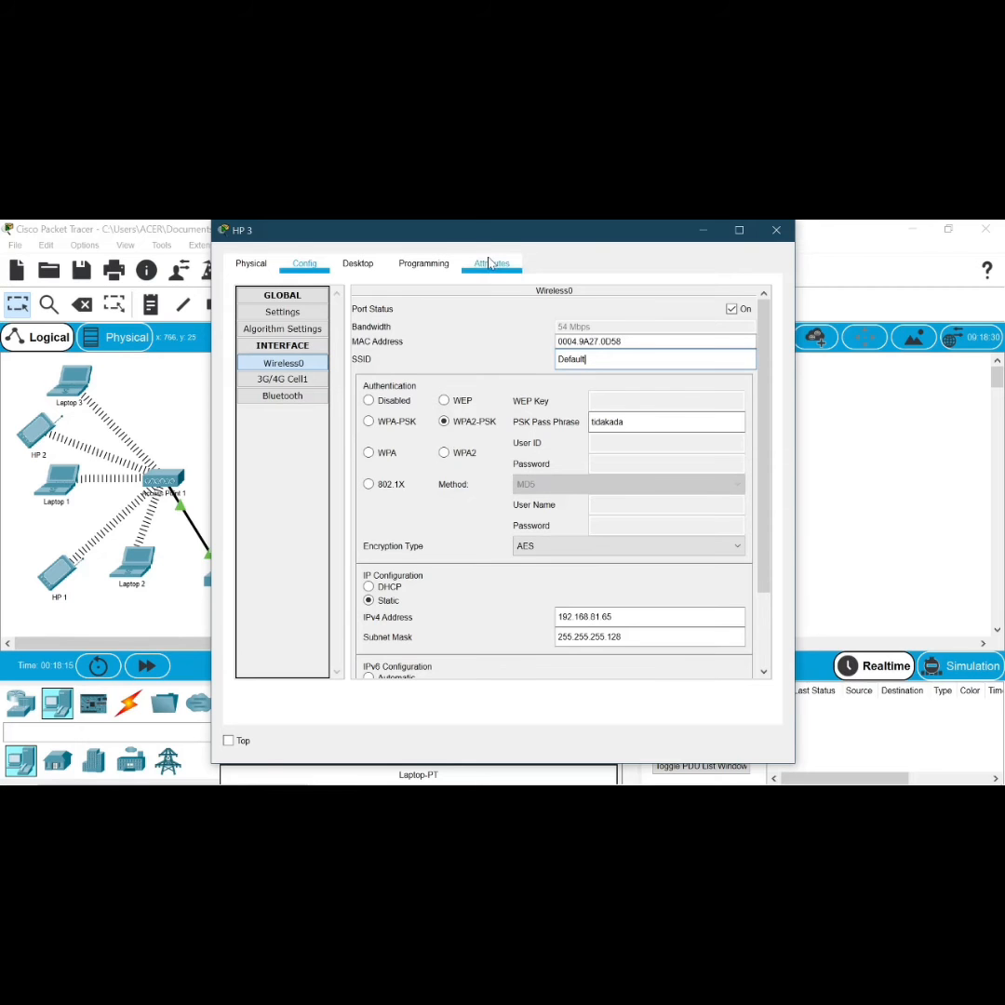
Reposition HP 3's window beside the topology to relate its Wireless0 settings to Access Point 2 and its connected devices.
{"action": "left_click_drag", "start_coordinate": [484, 231], "coordinate": [205, 258]}
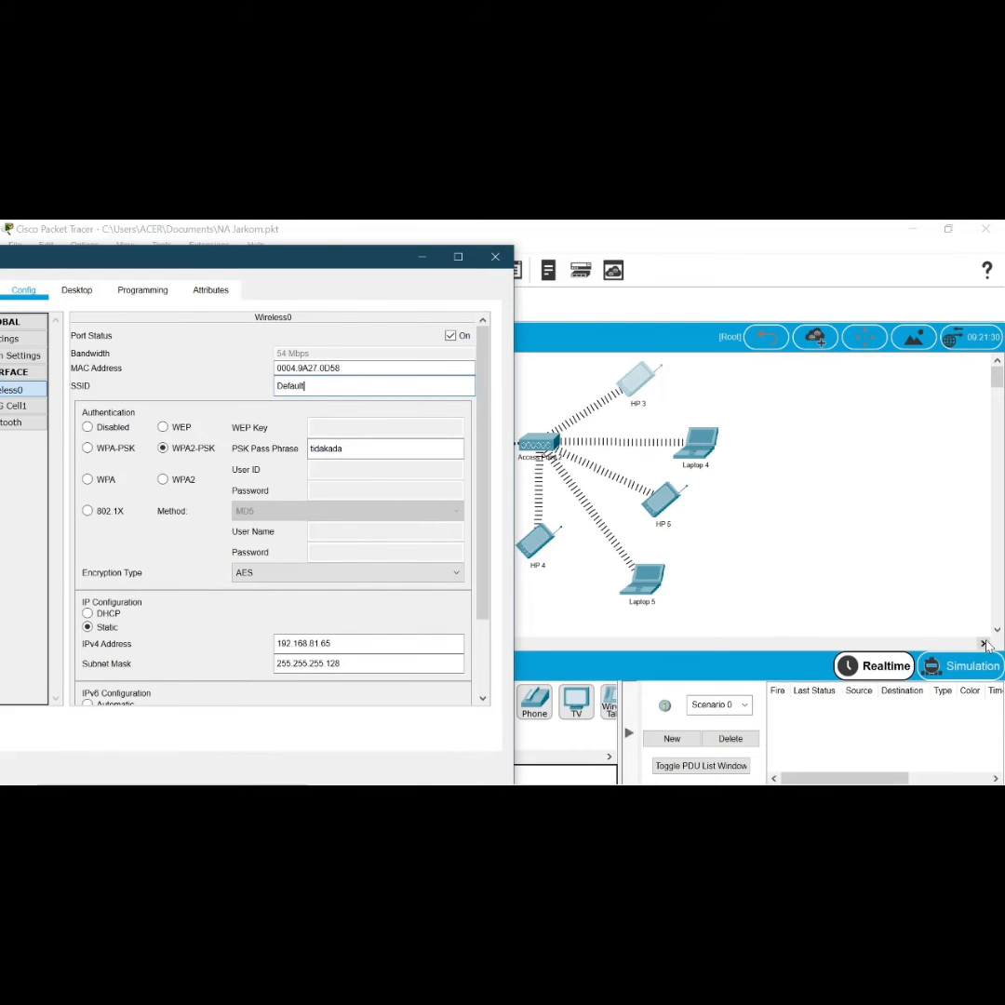
{"action": "left_click", "coordinate": [984, 646]}
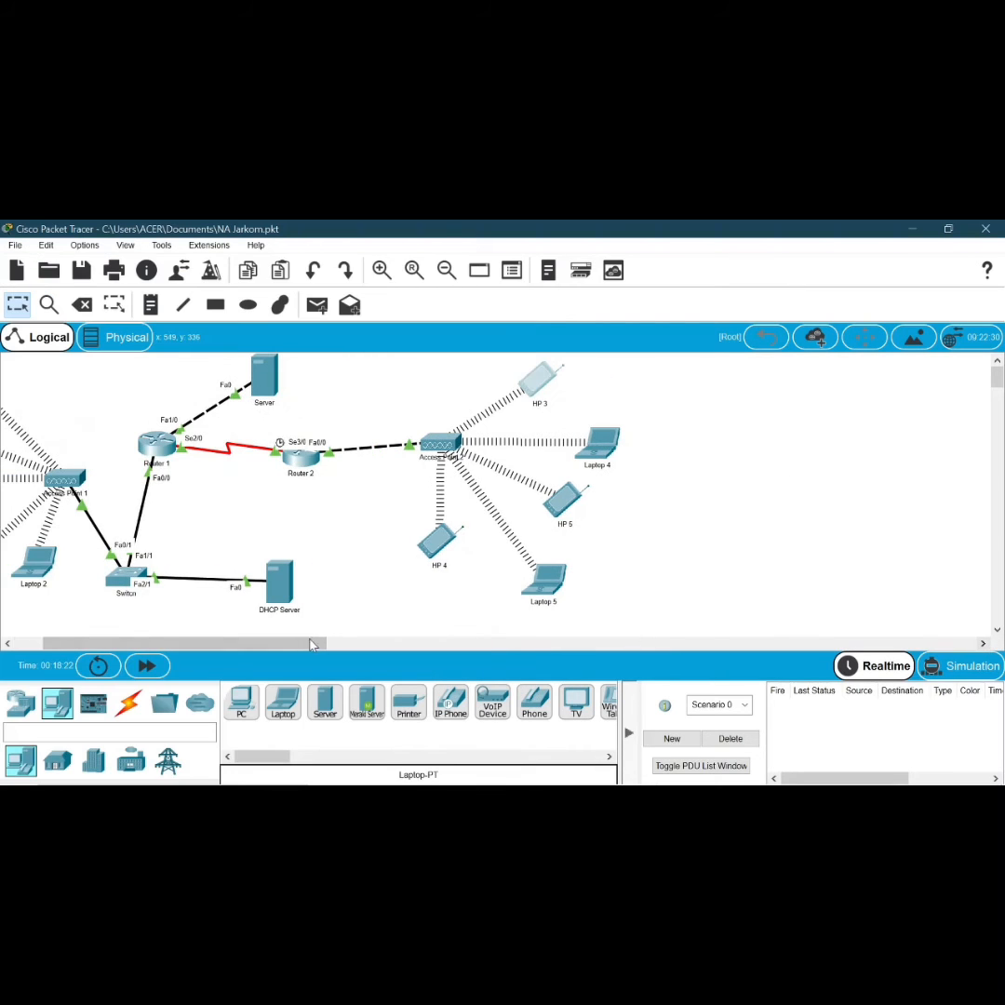
{"action": "left_click_drag", "start_coordinate": [149, 646], "coordinate": [92, 658]}
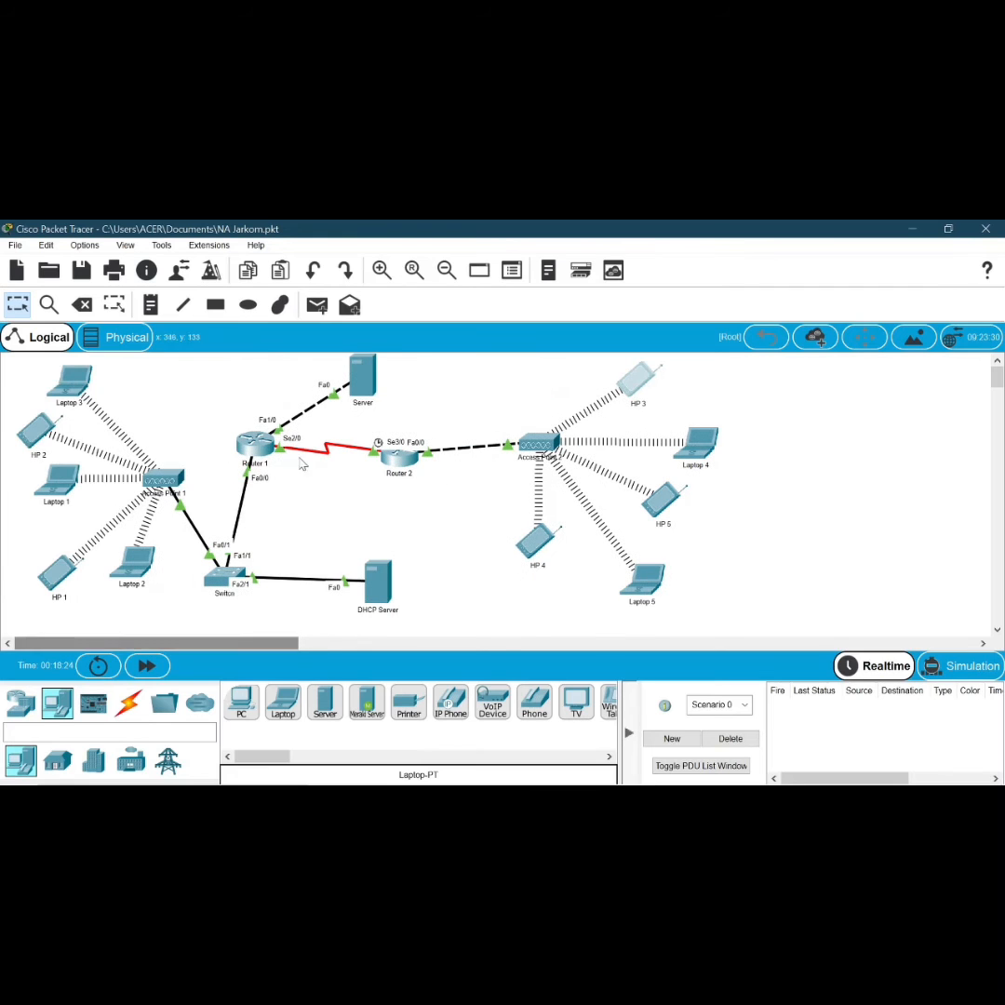
{"action": "mouse_move", "coordinate": [633, 784]}
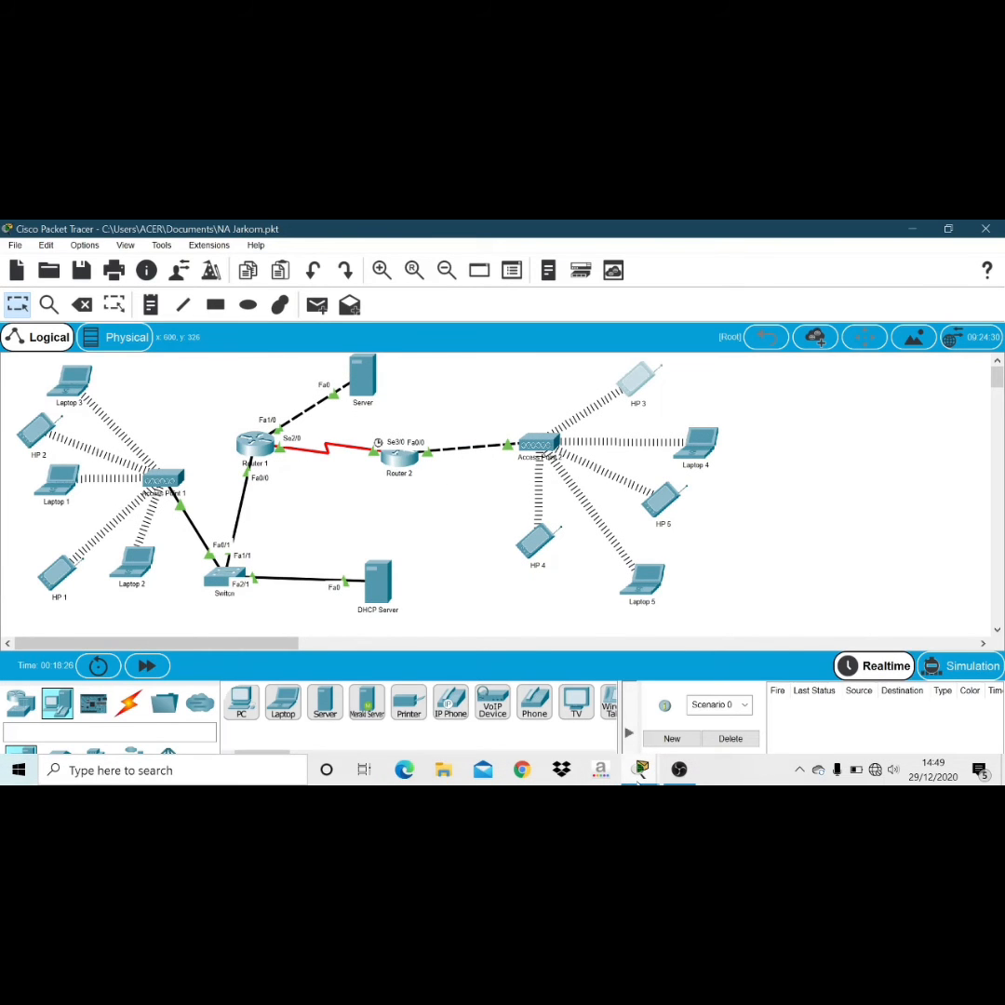
{"action": "left_click", "coordinate": [722, 684]}
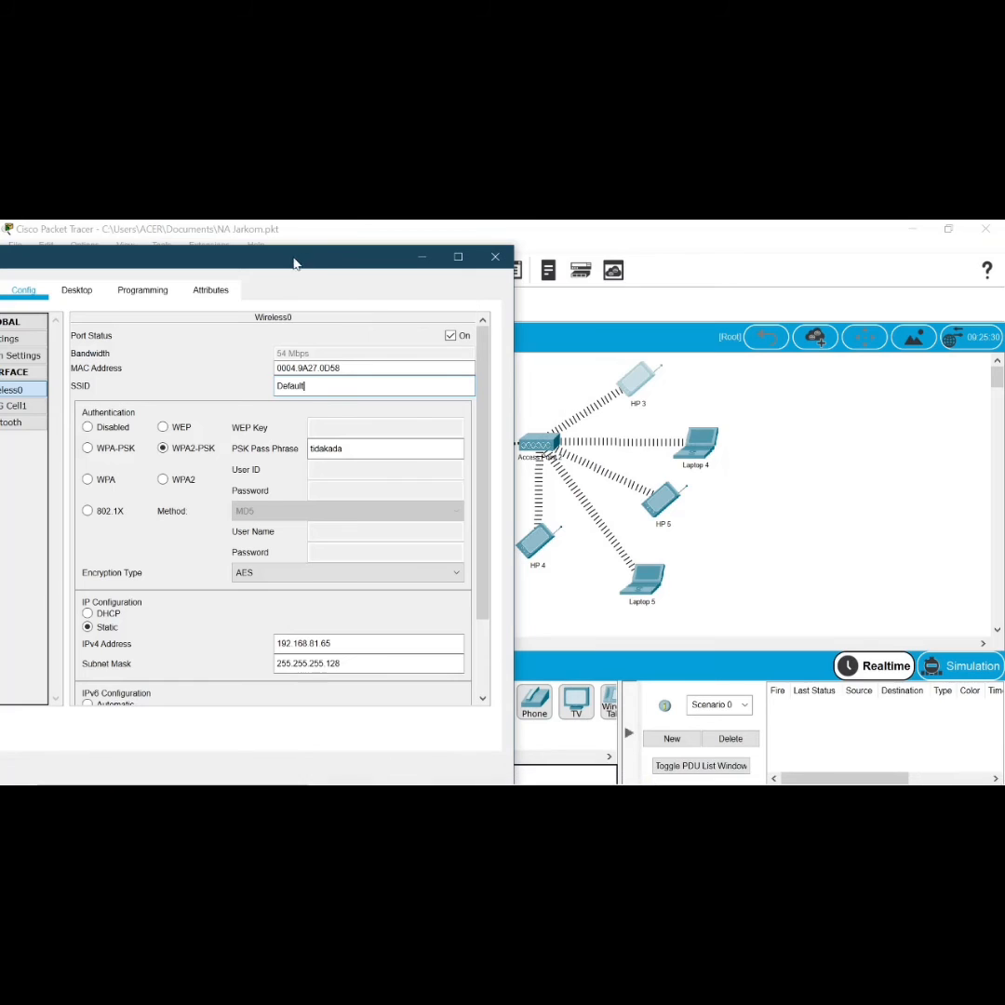
{"action": "left_click_drag", "start_coordinate": [290, 261], "coordinate": [308, 229]}
{"action": "left_click", "coordinate": [949, 229]}
{"action": "left_click_drag", "start_coordinate": [334, 259], "coordinate": [489, 259]}
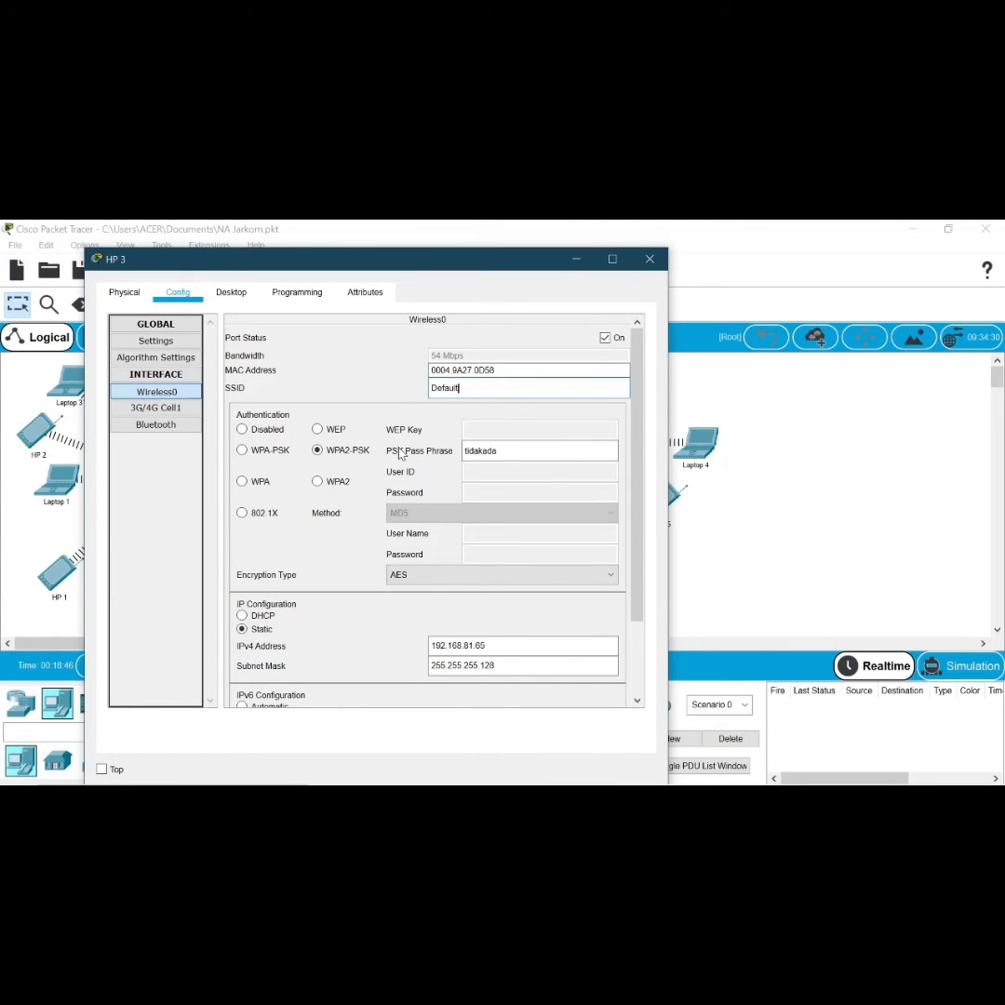
{"action": "left_click", "coordinate": [246, 300]}
{"action": "left_click_drag", "start_coordinate": [404, 260], "coordinate": [248, 262]}
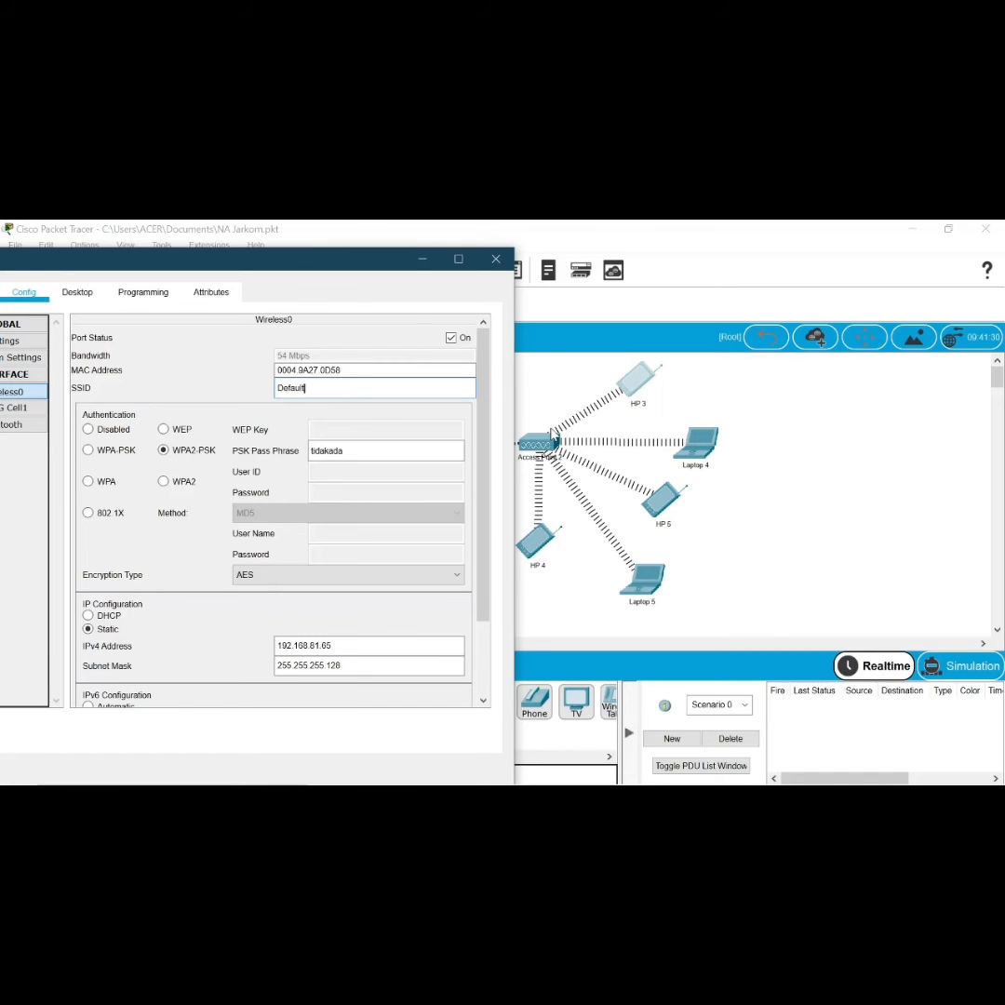
{"action": "left_click_drag", "start_coordinate": [246, 259], "coordinate": [398, 251]}
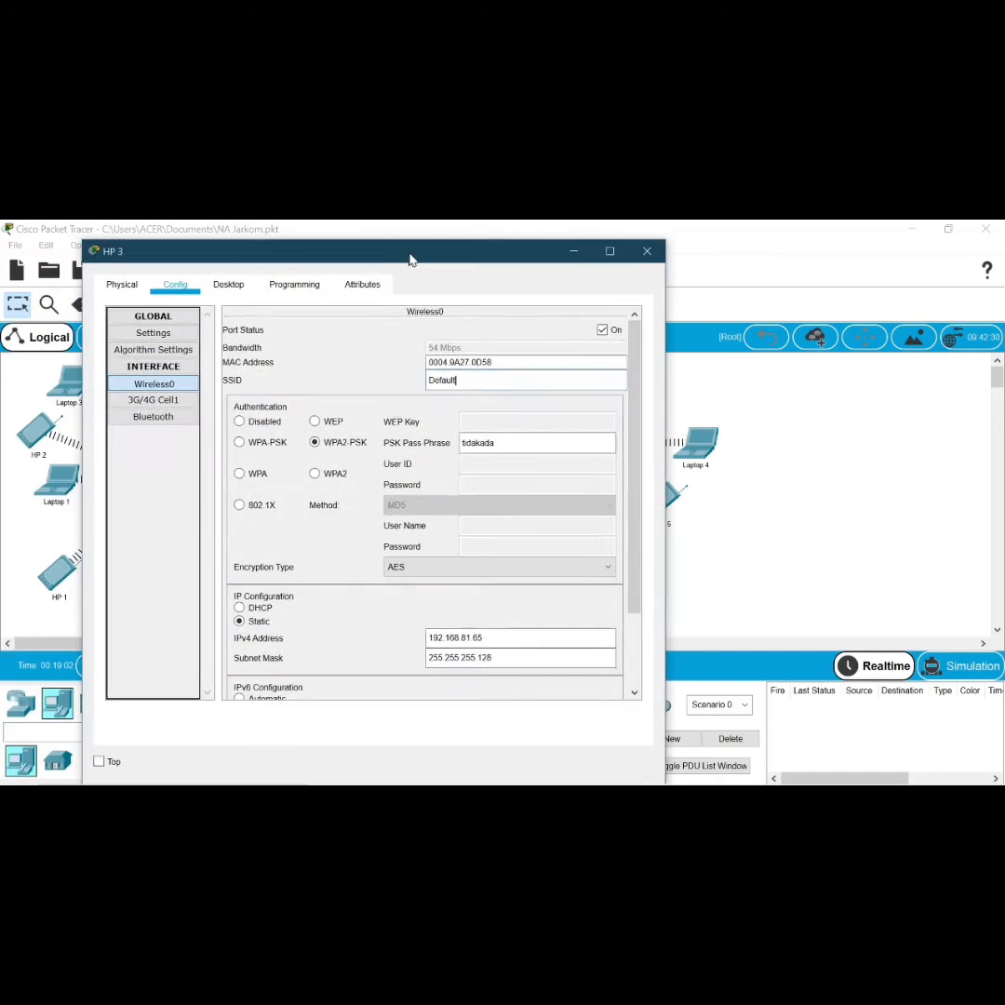
Review HP 3's static IPv4 address, subnet mask, default gateway and DNS server in its IP configuration, closing its window when done.
{"action": "left_click", "coordinate": [242, 287]}
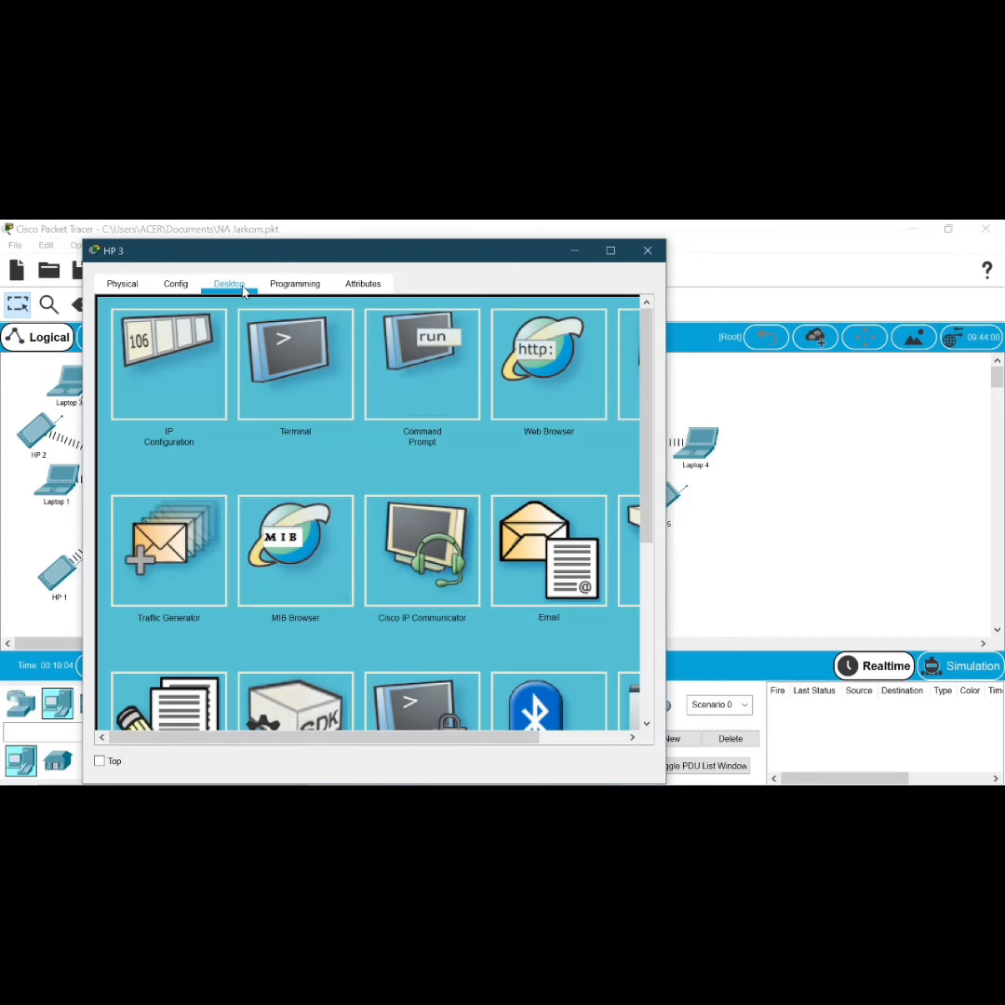
{"action": "left_click", "coordinate": [197, 392]}
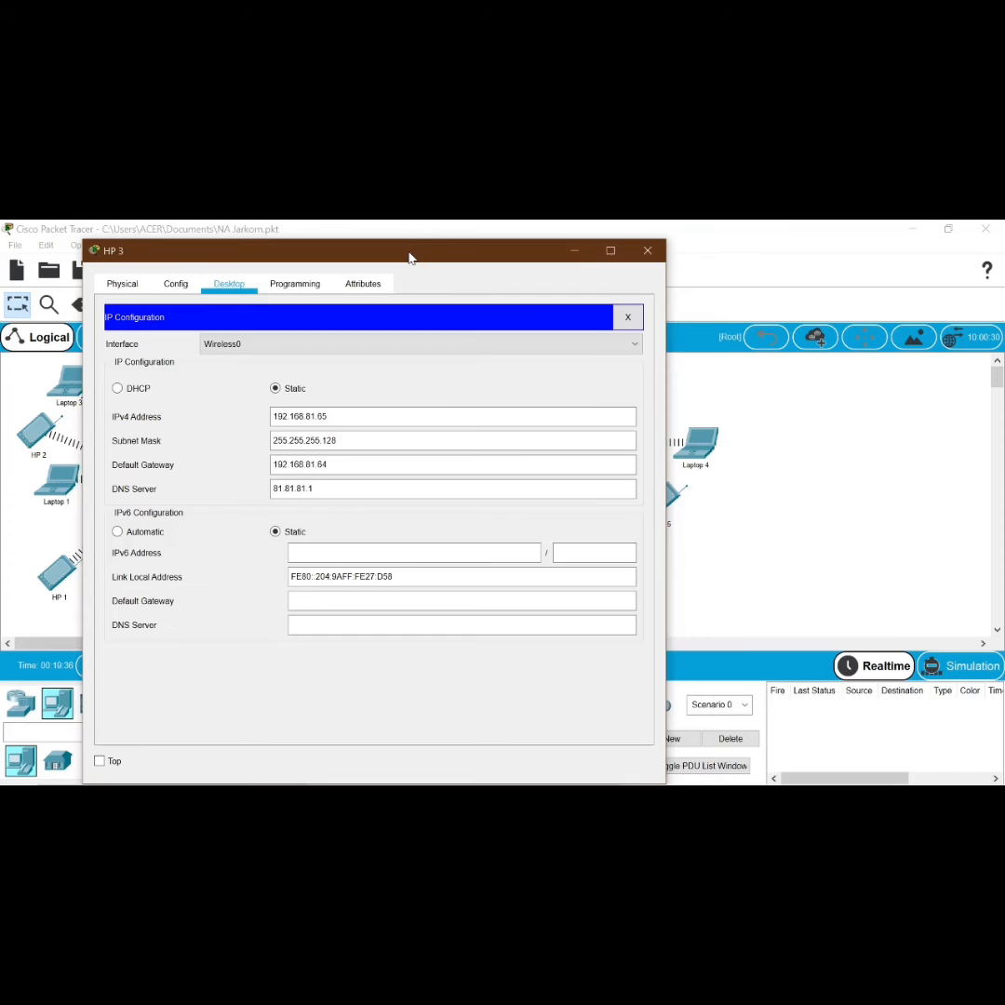
{"action": "left_click_drag", "start_coordinate": [410, 258], "coordinate": [470, 250]}
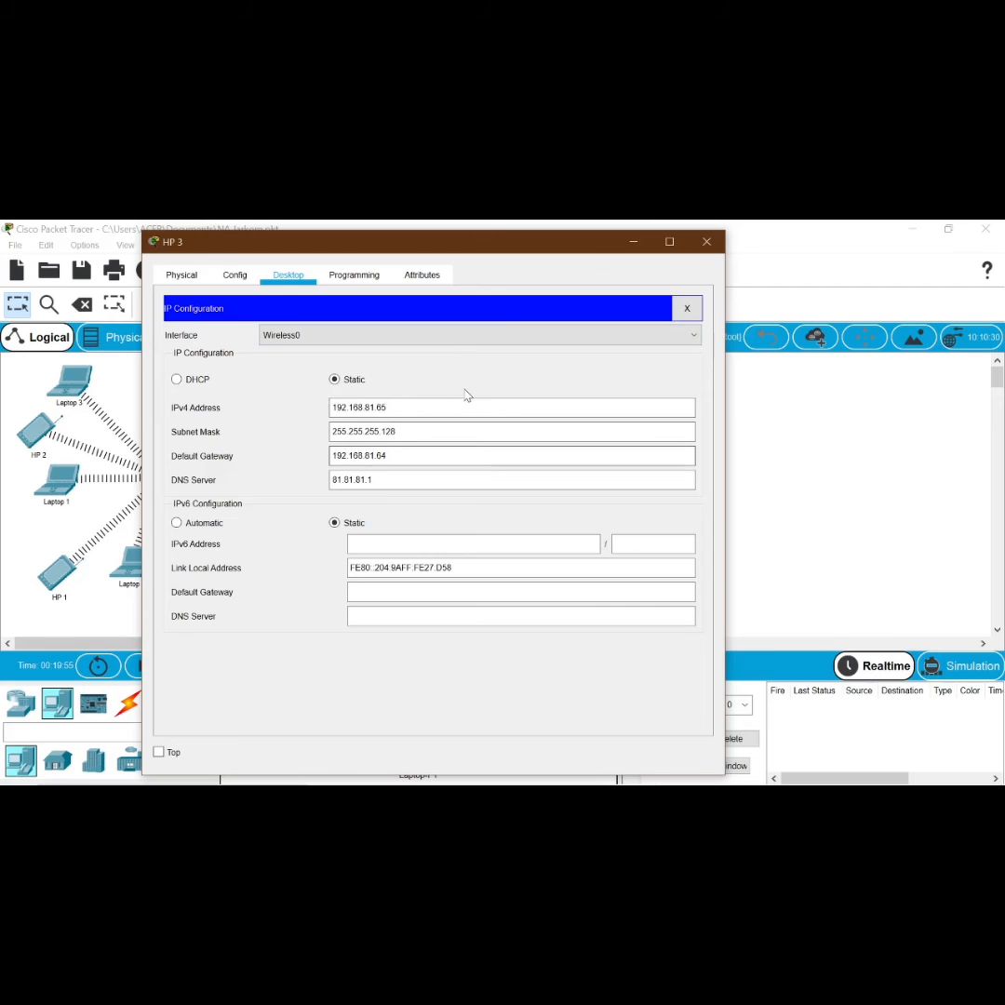
{"action": "left_click", "coordinate": [707, 243]}
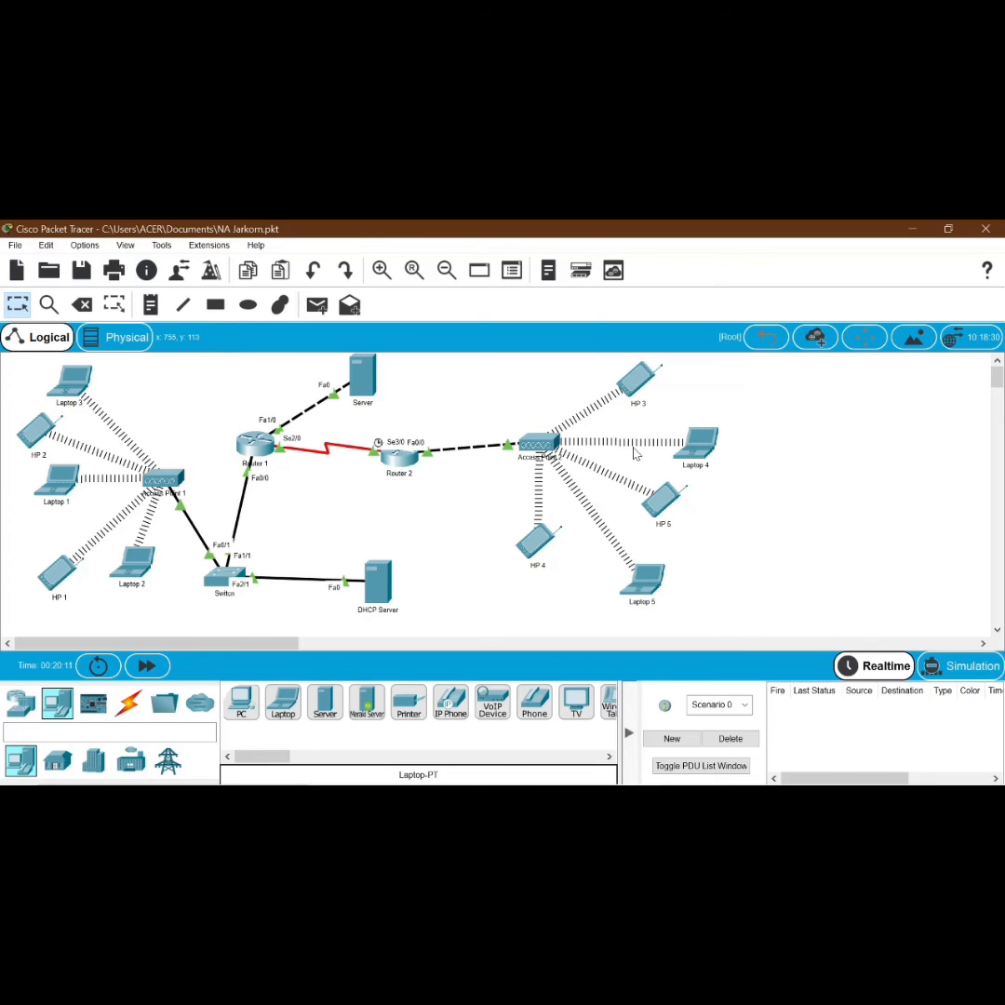
Power off Laptop 4, remove its wireless module and reinstall a WPC300N module in the same slot.
{"action": "mouse_move", "coordinate": [548, 448]}
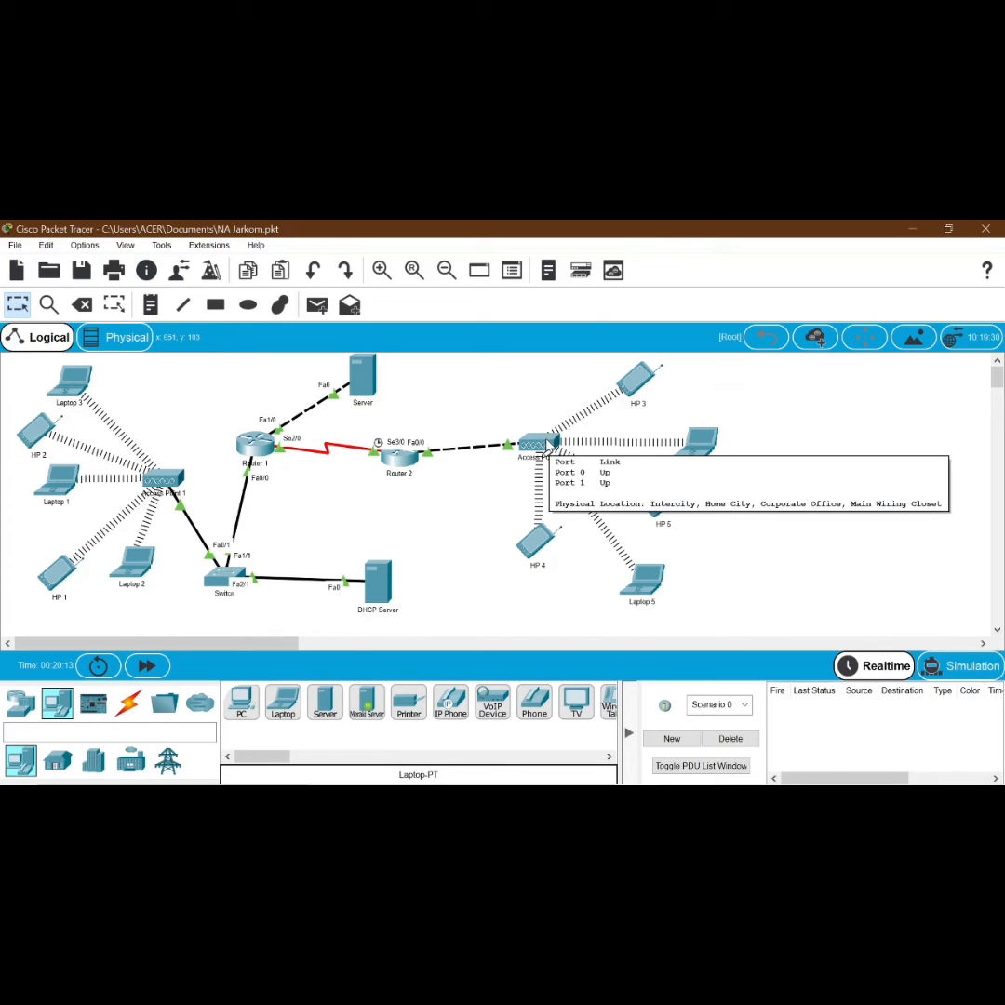
{"action": "left_click", "coordinate": [700, 447]}
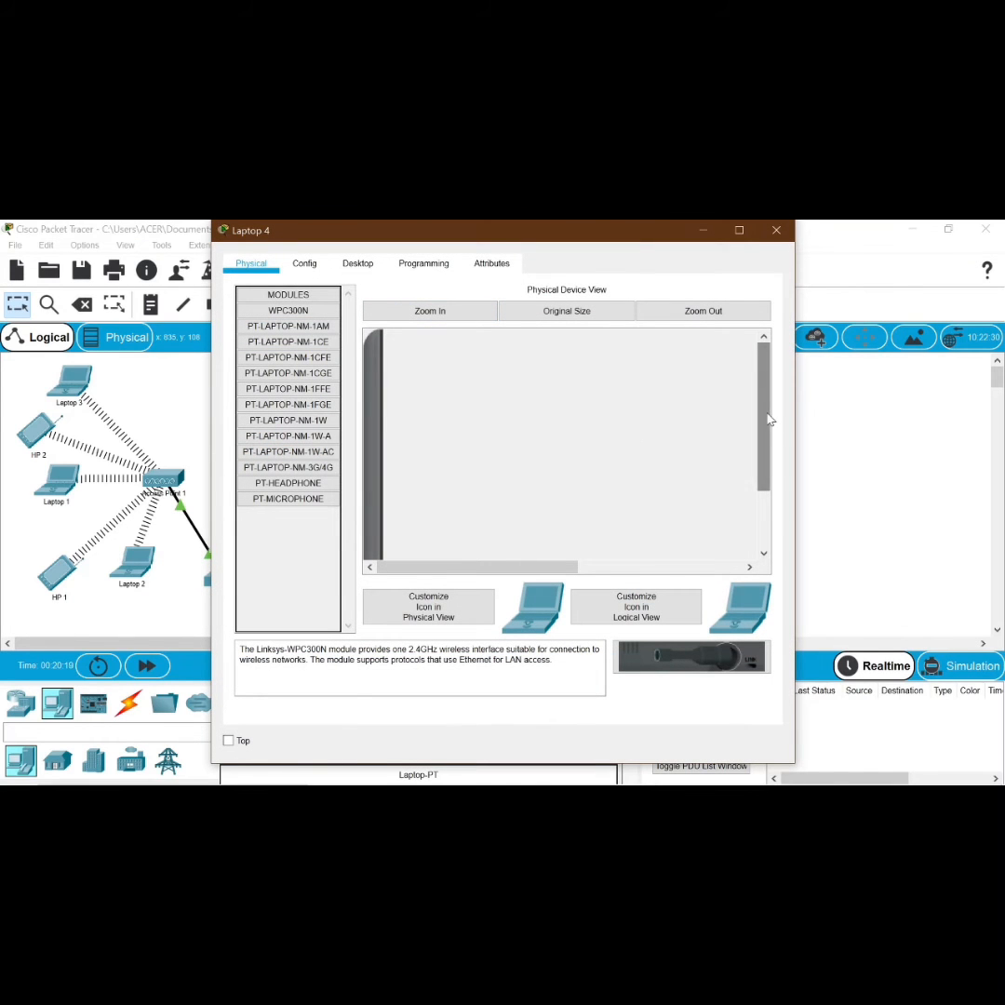
{"action": "left_click_drag", "start_coordinate": [764, 416], "coordinate": [763, 514]}
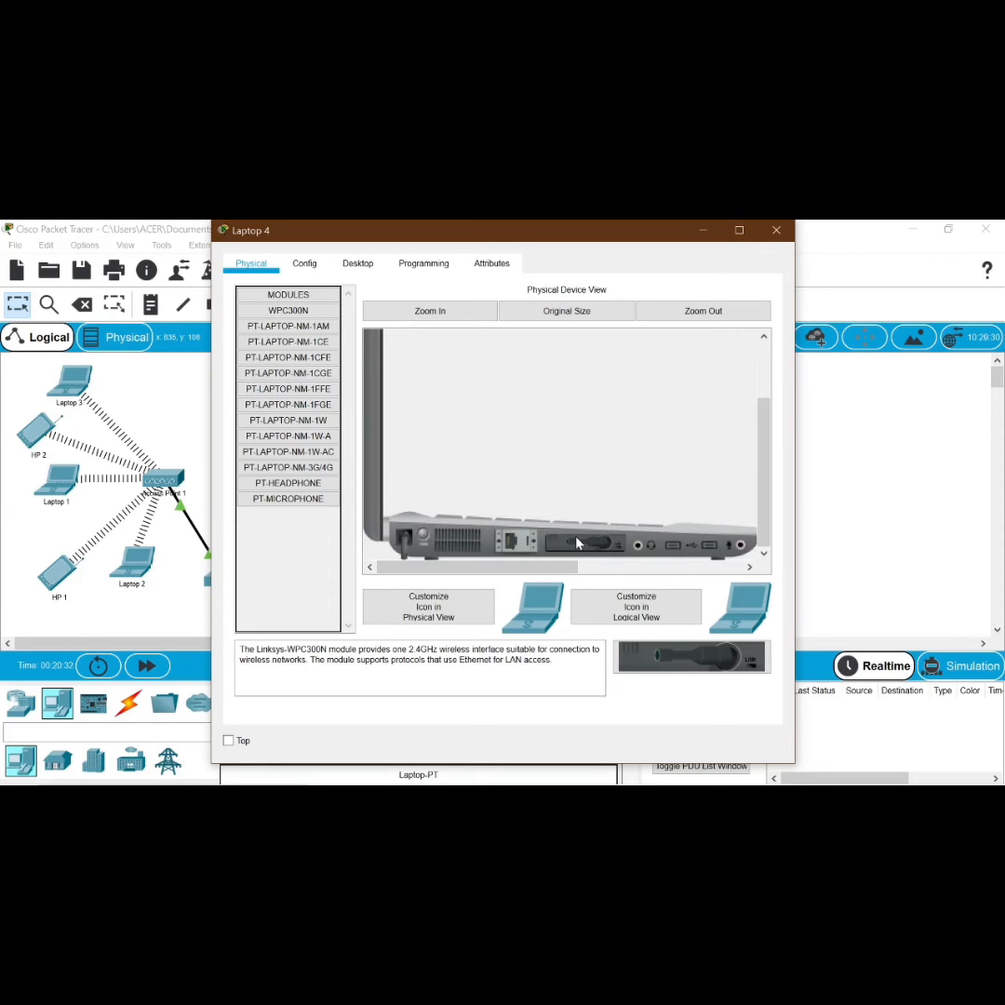
{"action": "left_click_drag", "start_coordinate": [577, 544], "coordinate": [289, 529]}
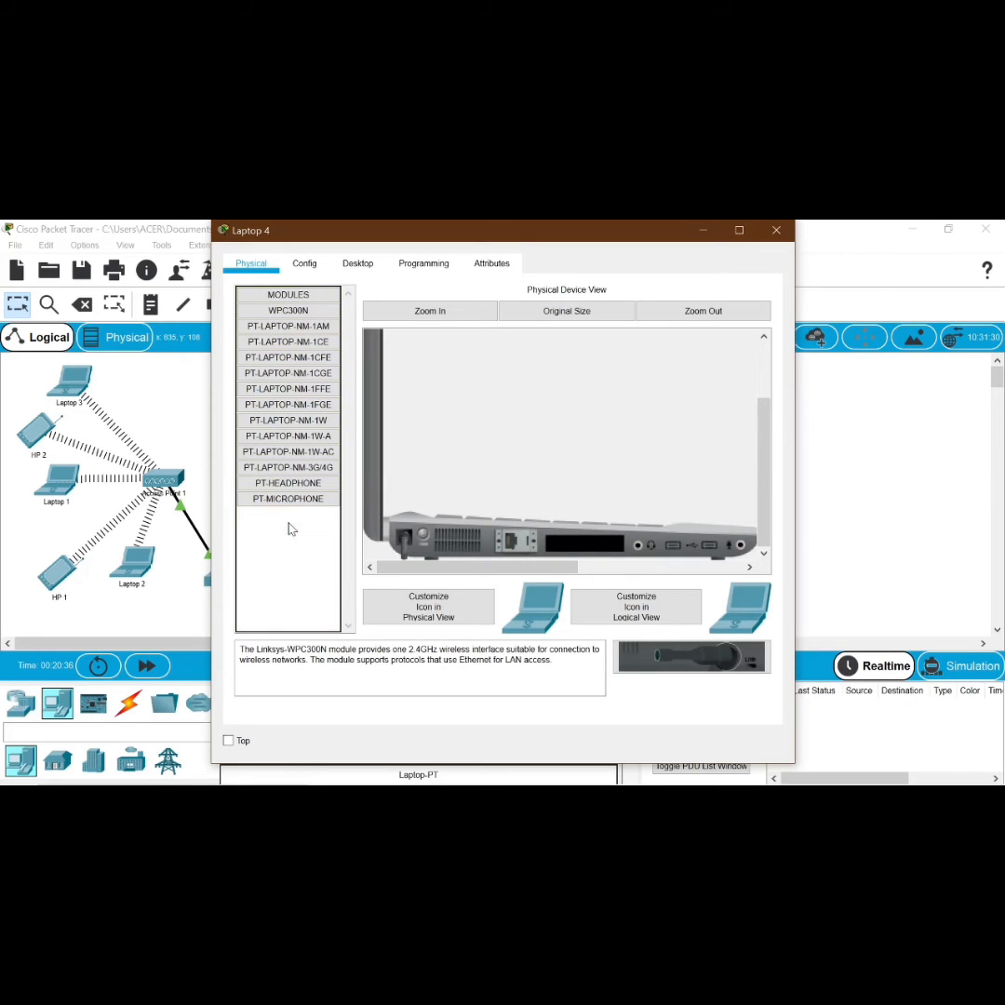
{"action": "left_click_drag", "start_coordinate": [689, 663], "coordinate": [588, 552]}
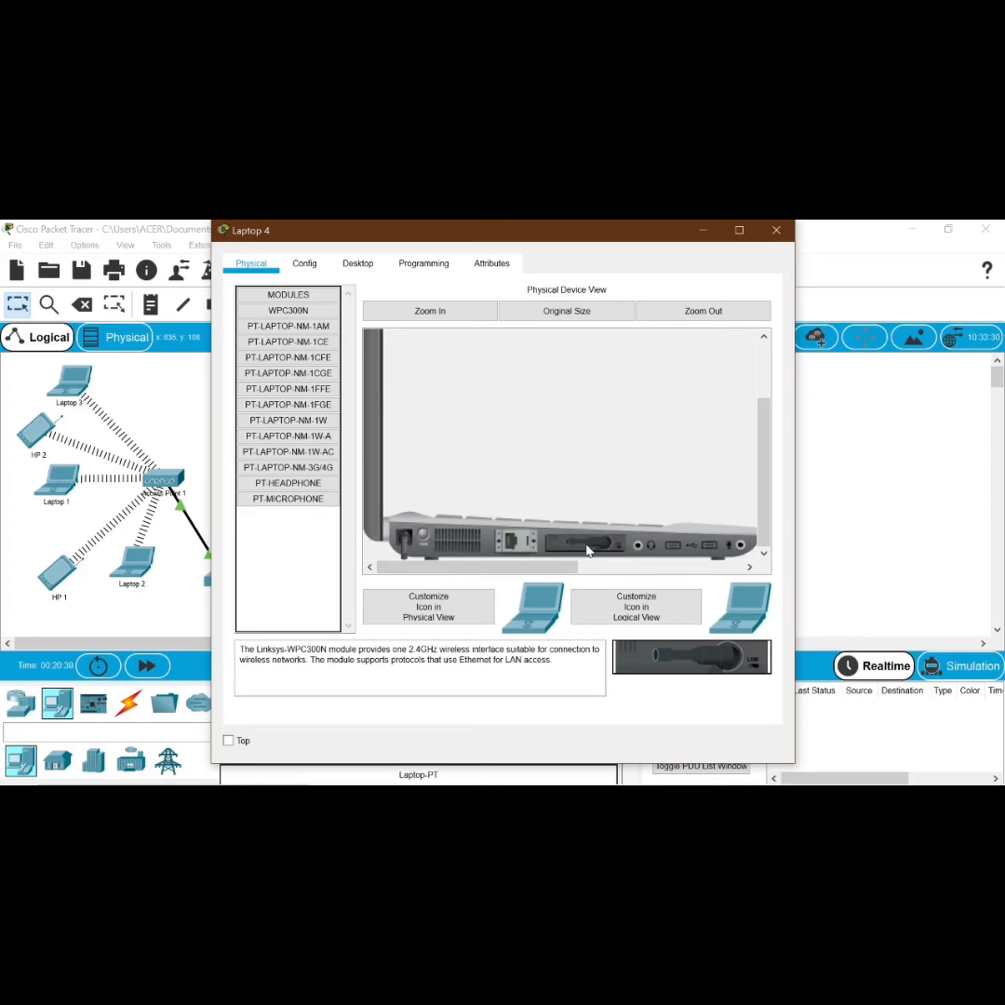
{"action": "scroll", "coordinate": [607, 481], "scroll_direction": "up", "scroll_amount": 1}
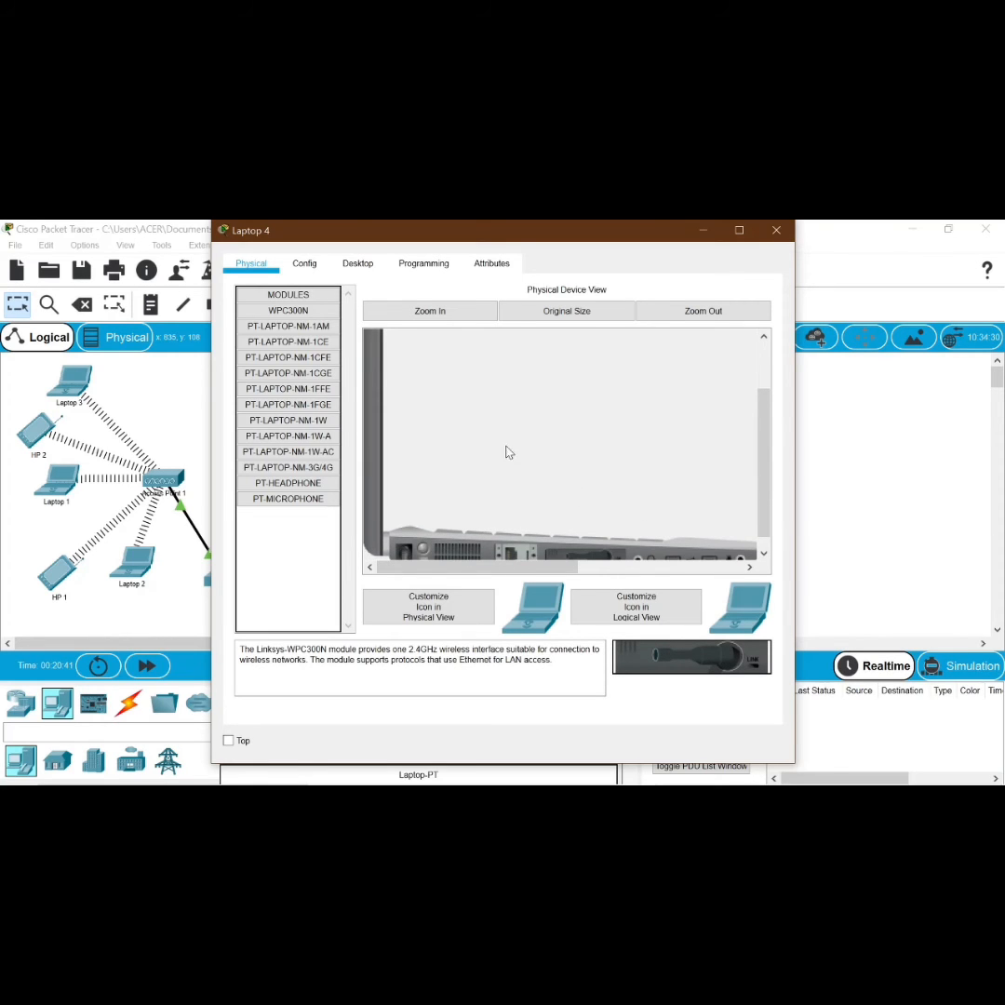
{"action": "scroll", "coordinate": [653, 412], "scroll_direction": "down", "scroll_amount": 1}
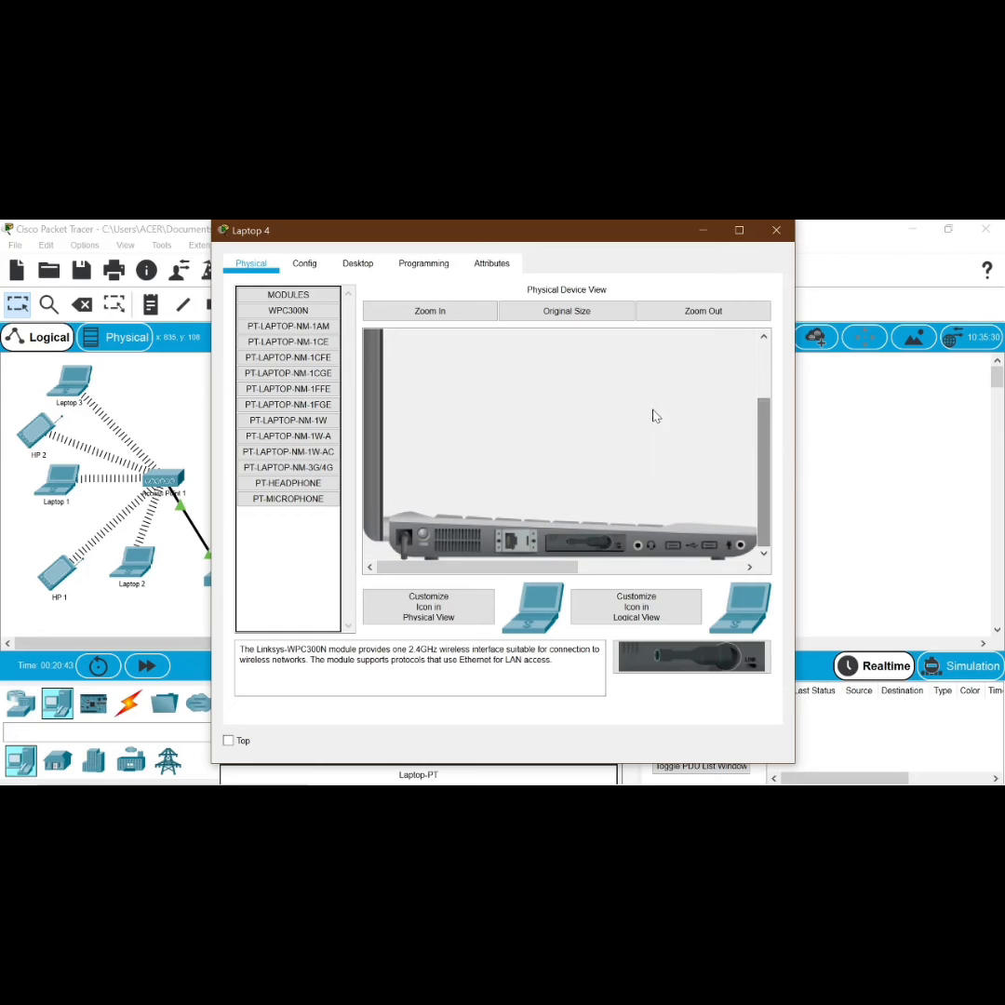
Power Laptop 4 back on and open its Wireless0 interface settings.
{"action": "left_click", "coordinate": [315, 264]}
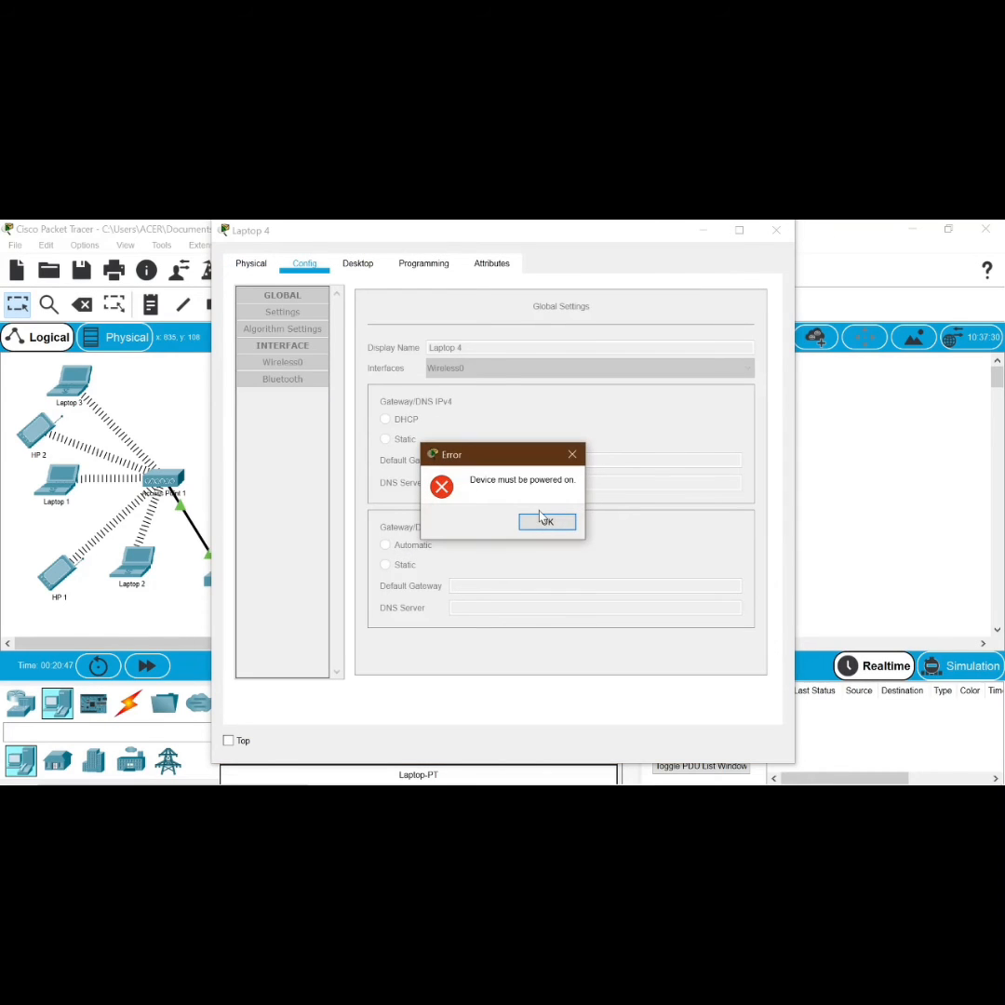
{"action": "left_click", "coordinate": [545, 522]}
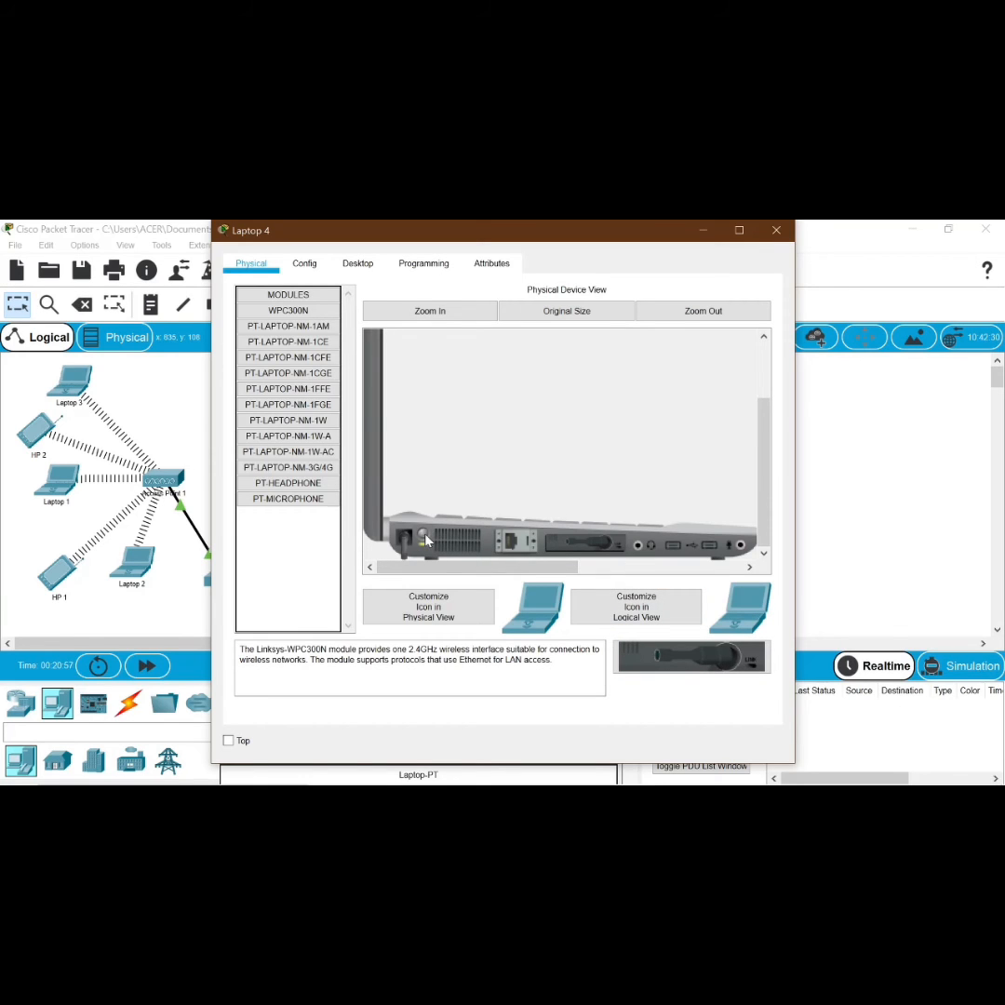
{"action": "left_click", "coordinate": [307, 265]}
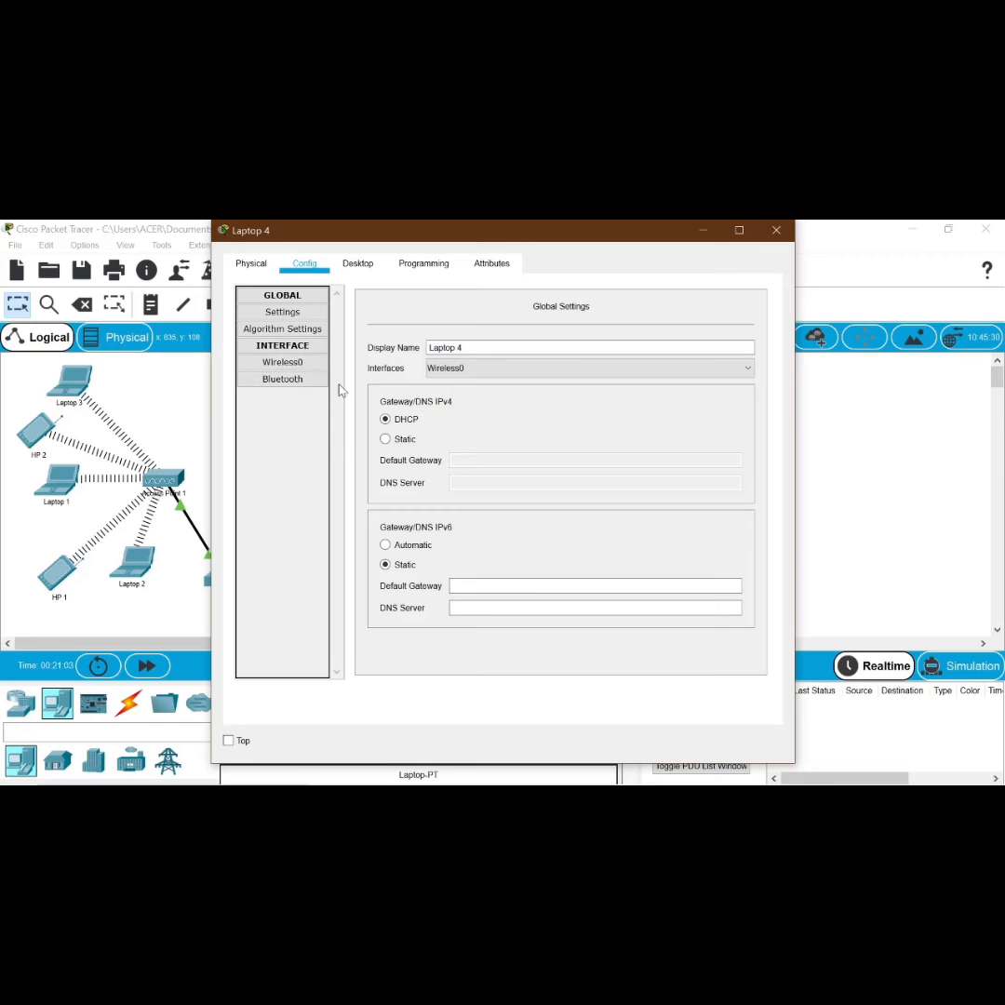
{"action": "left_click", "coordinate": [291, 365]}
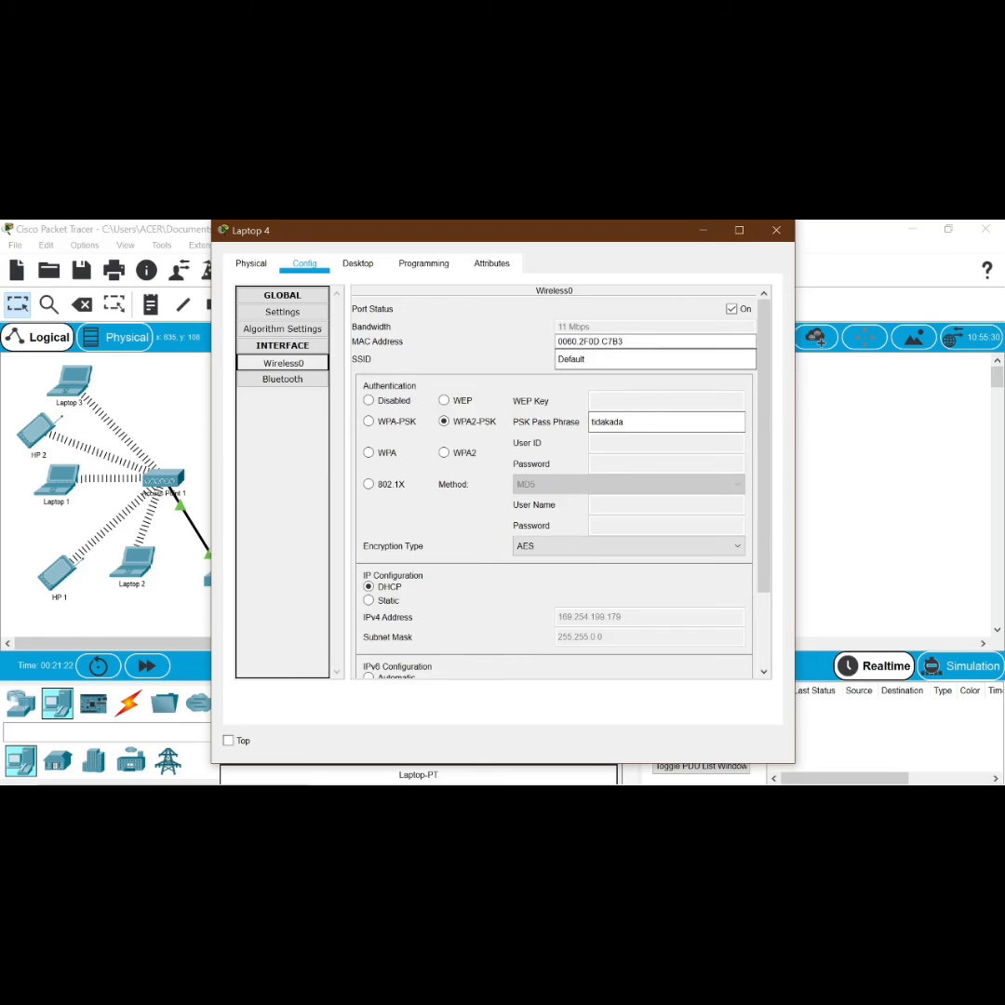
Switch Laptop 4's Wireless0 IP configuration from DHCP to Static and close its window.
{"action": "left_click", "coordinate": [385, 262]}
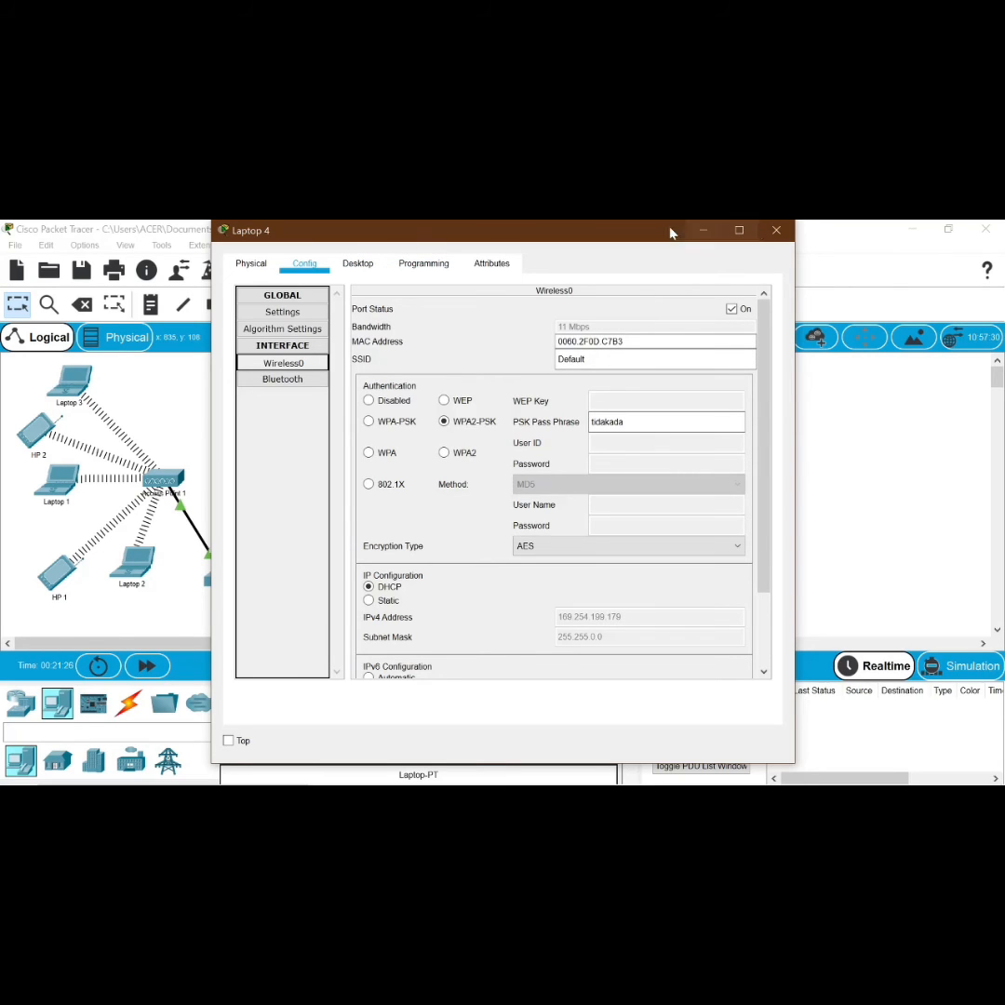
{"action": "left_click_drag", "start_coordinate": [671, 230], "coordinate": [401, 239]}
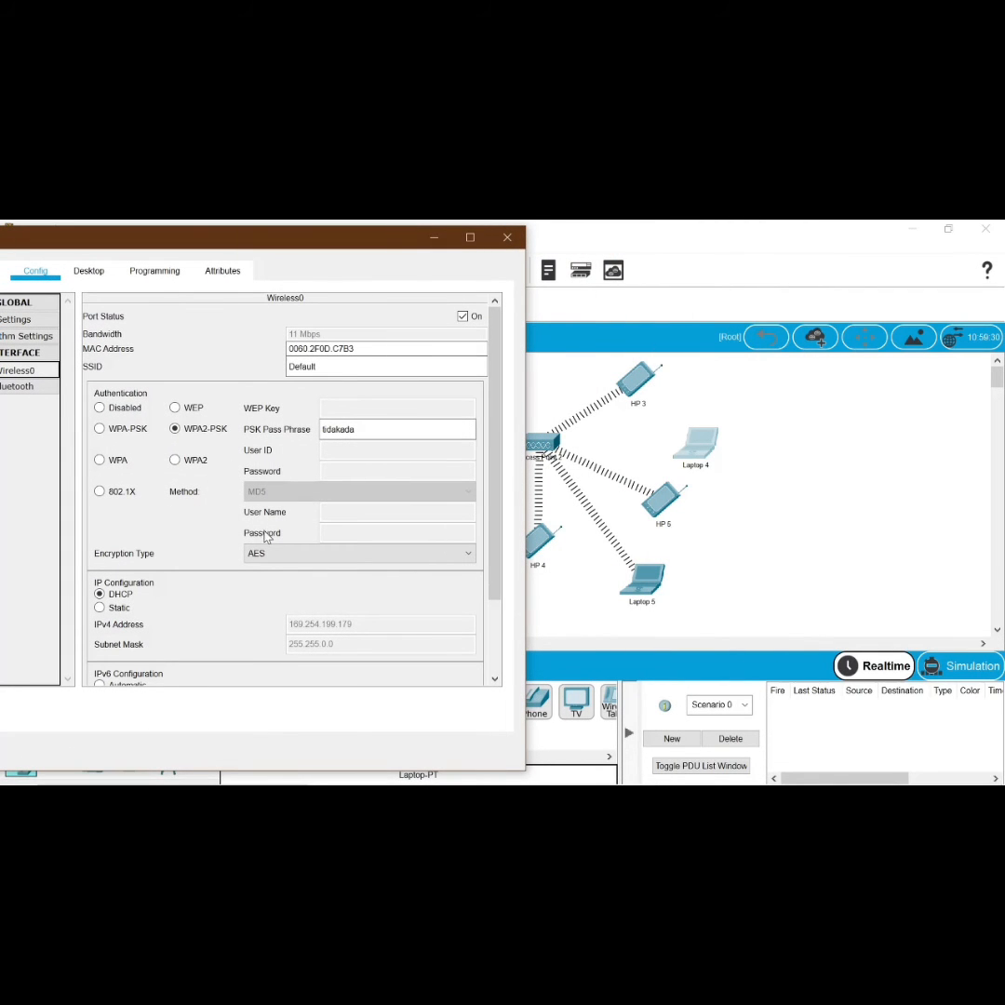
{"action": "left_click", "coordinate": [100, 607]}
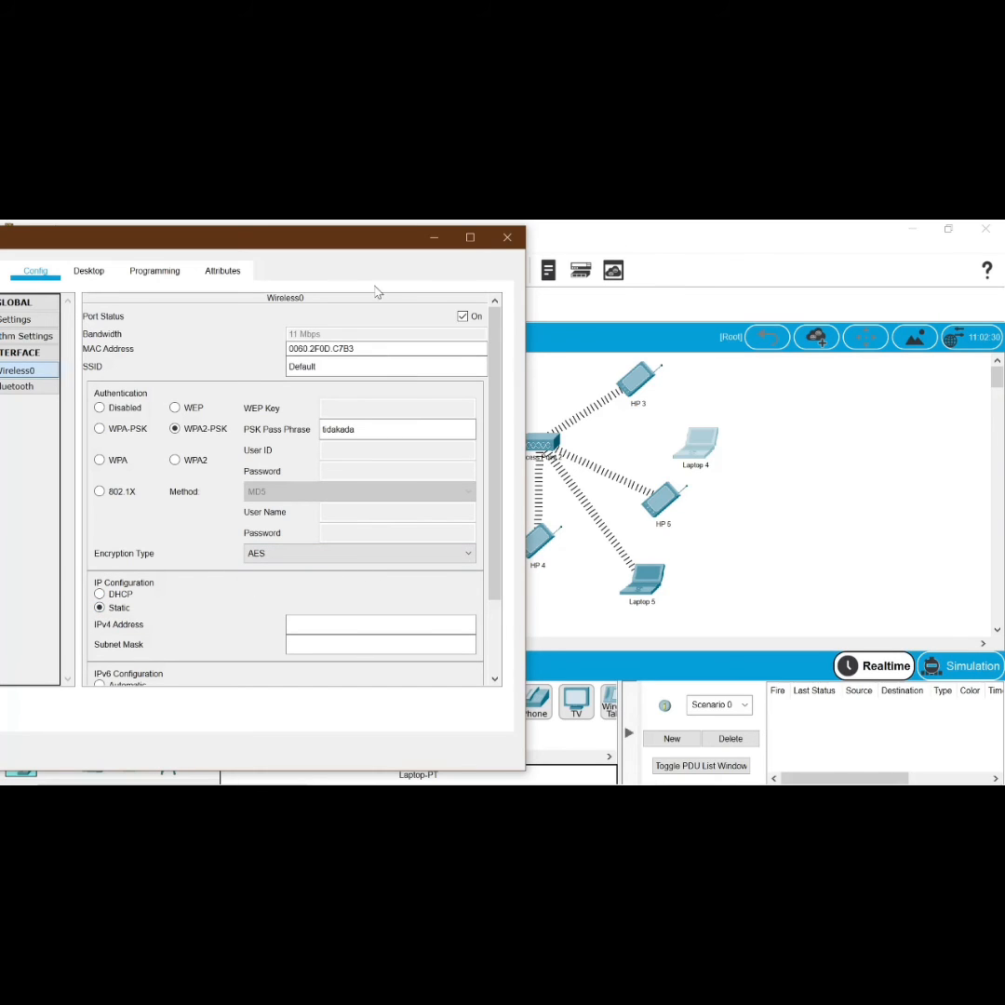
{"action": "left_click", "coordinate": [508, 237]}
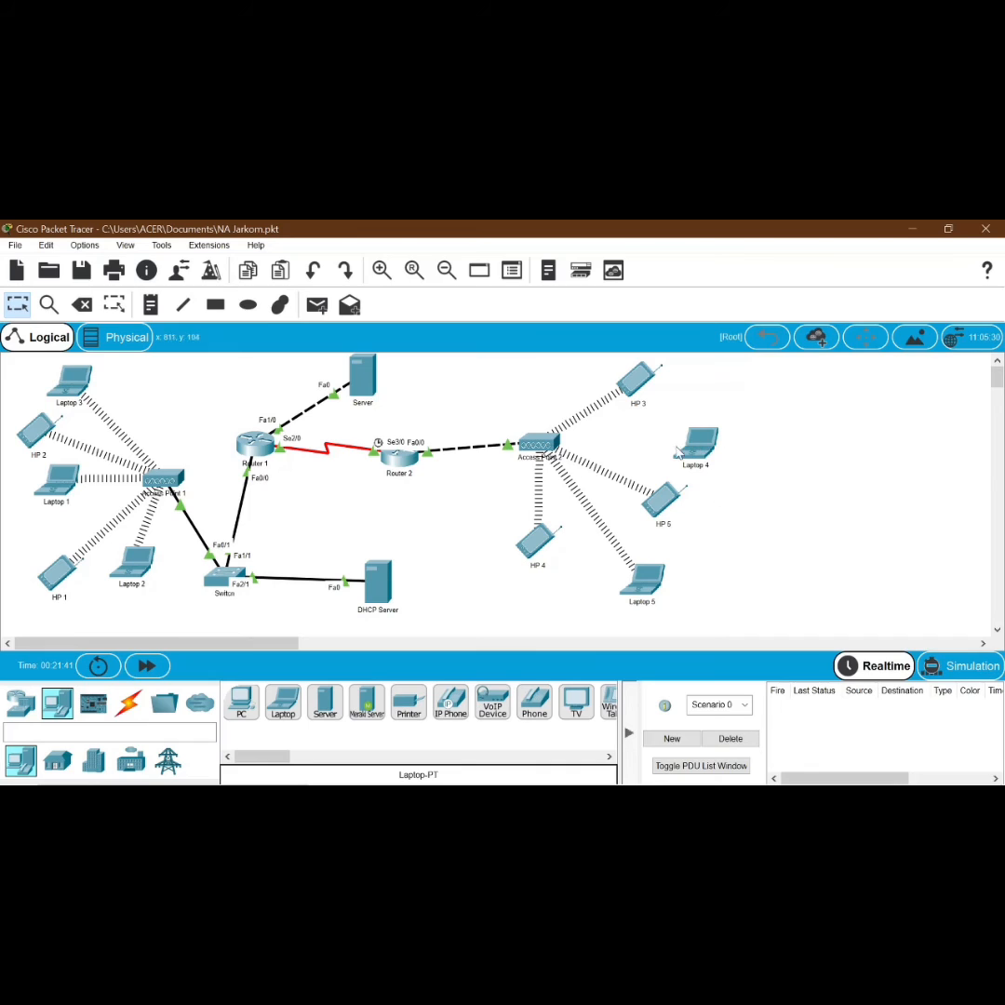
Nudge Laptop 4 slightly on the workspace and review its Wireless0 interface settings, closing its window when done.
{"action": "left_click_drag", "start_coordinate": [702, 451], "coordinate": [711, 439]}
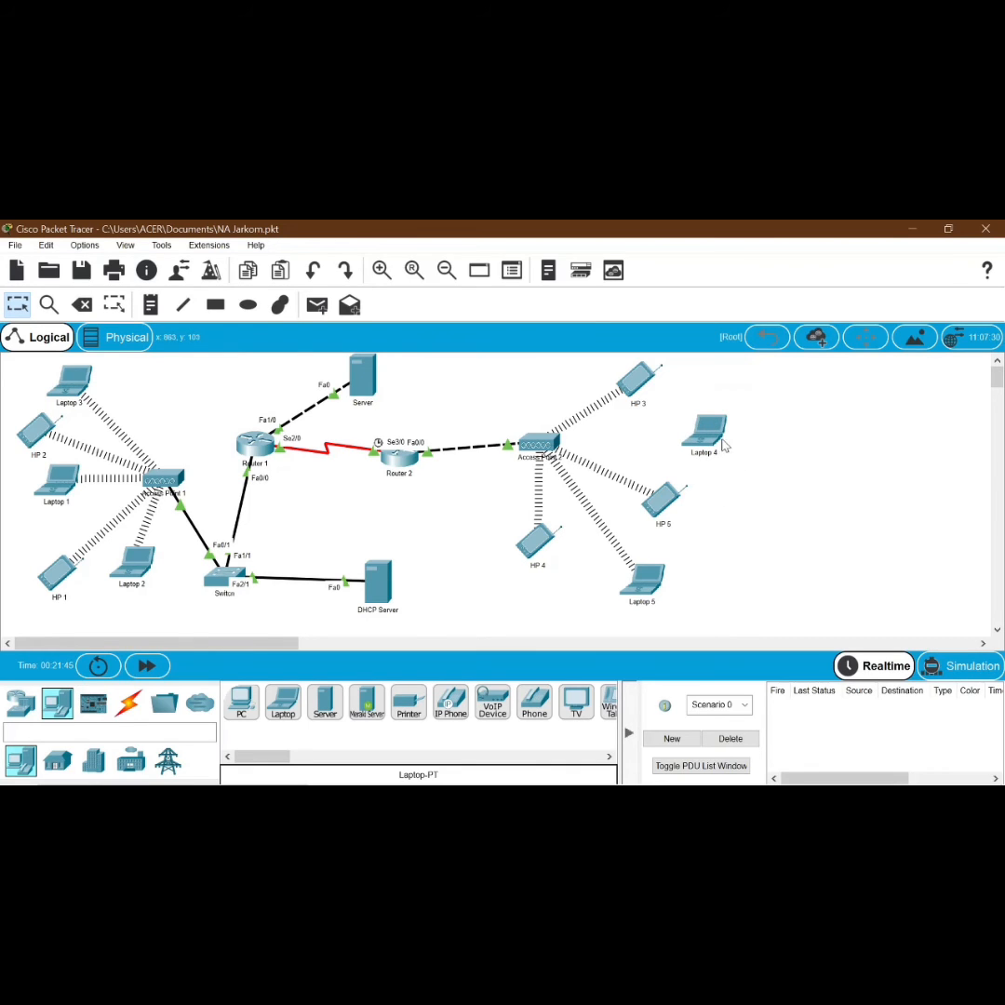
{"action": "left_click", "coordinate": [709, 441]}
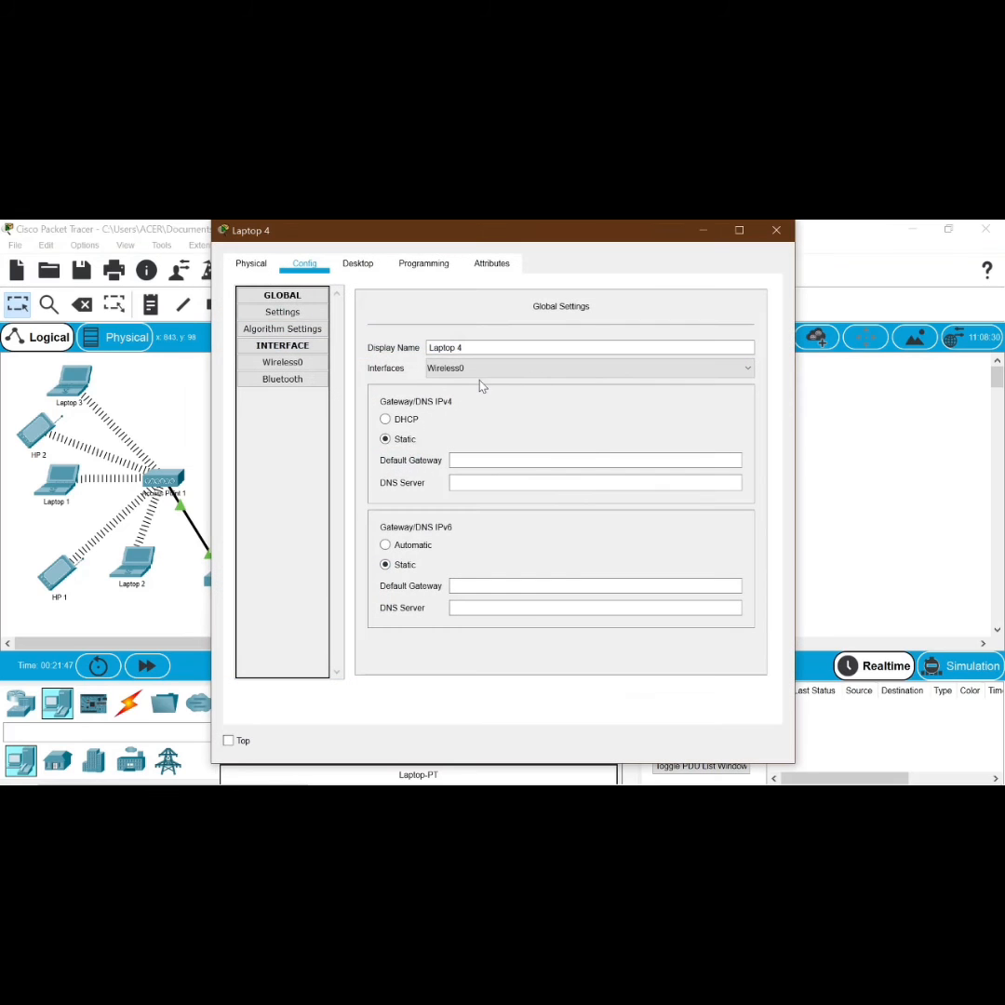
{"action": "left_click", "coordinate": [313, 364]}
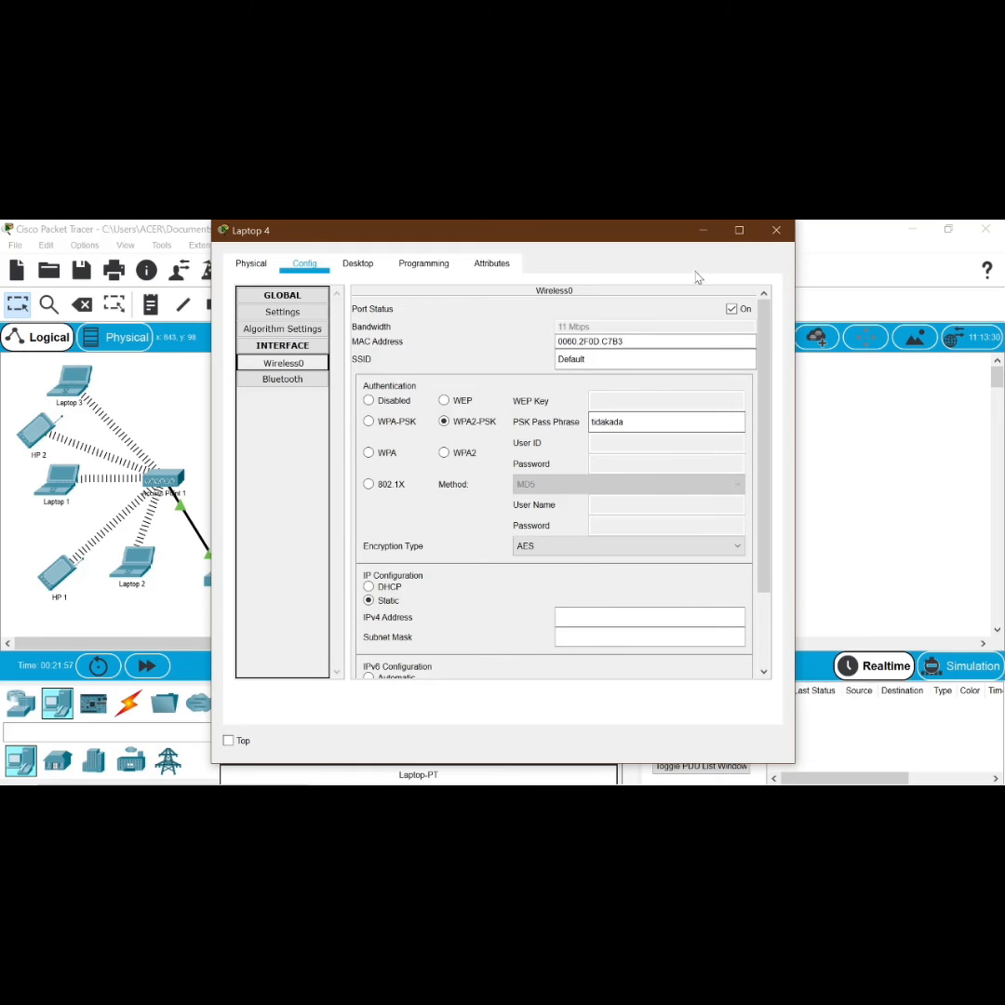
{"action": "left_click", "coordinate": [777, 231]}
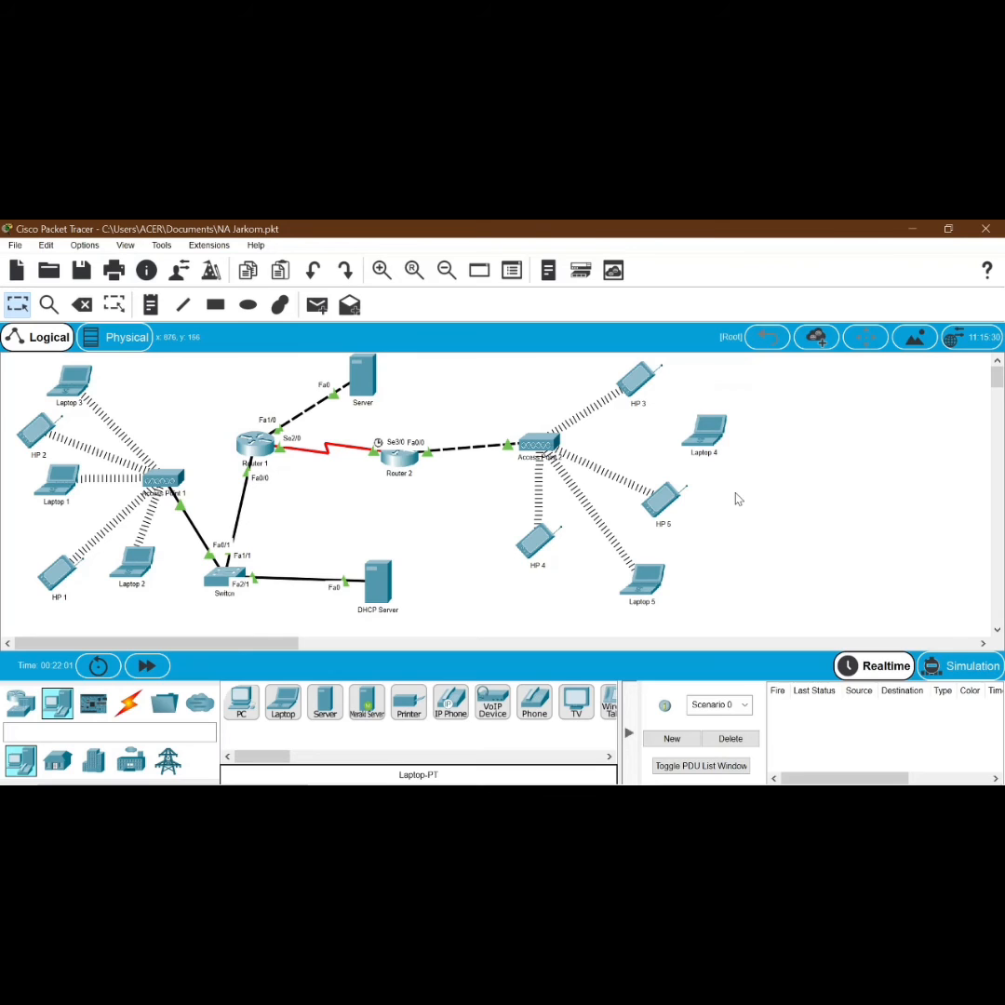
Replace Laptop 4's wireless module with a PT-LAPTOP-NM-1W-AC module while it is powered off, and power the laptop back on.
{"action": "left_click", "coordinate": [711, 434]}
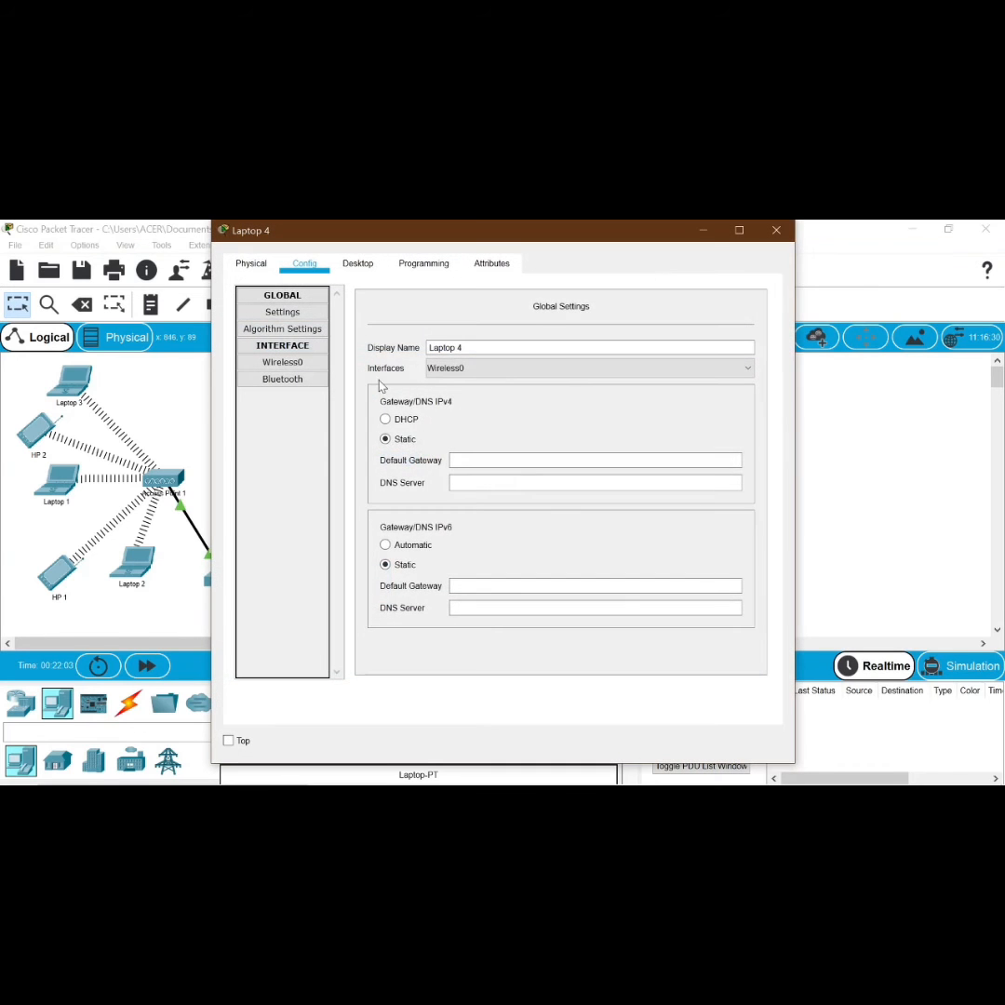
{"action": "left_click", "coordinate": [261, 265]}
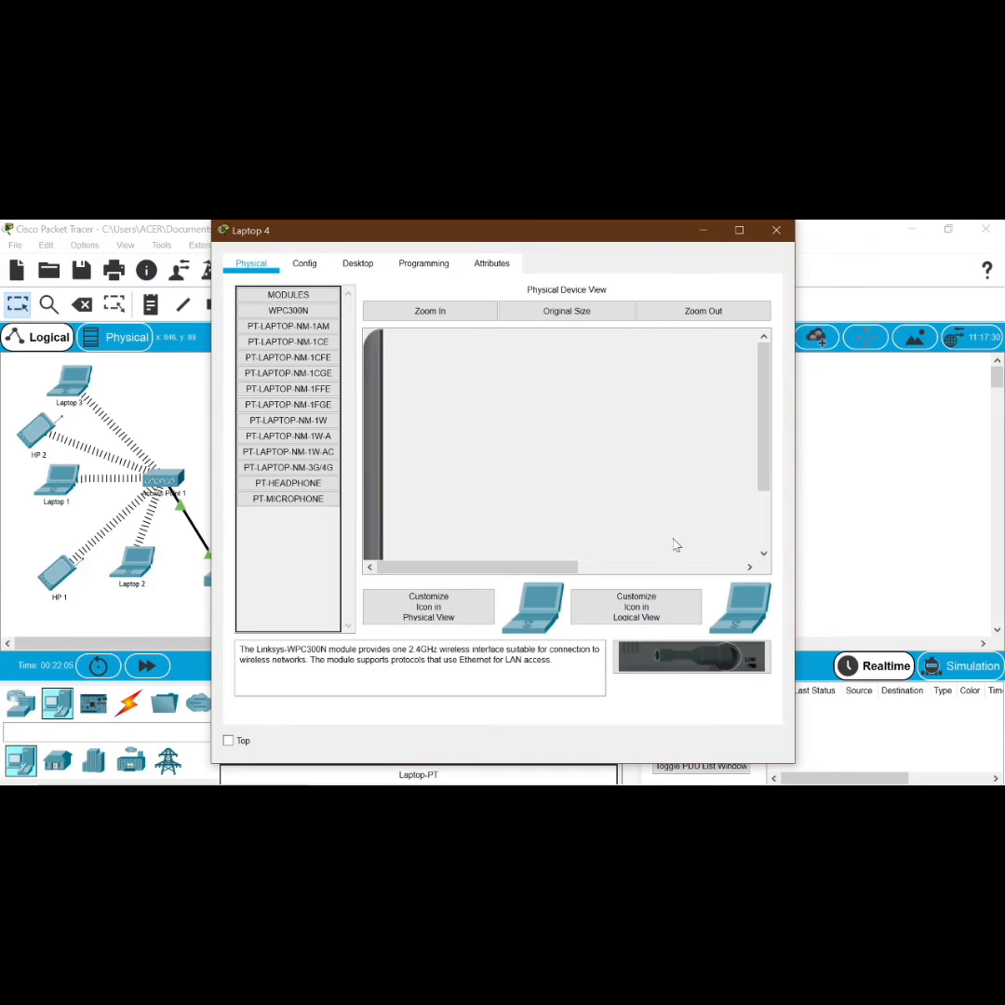
{"action": "left_click_drag", "start_coordinate": [766, 454], "coordinate": [762, 552]}
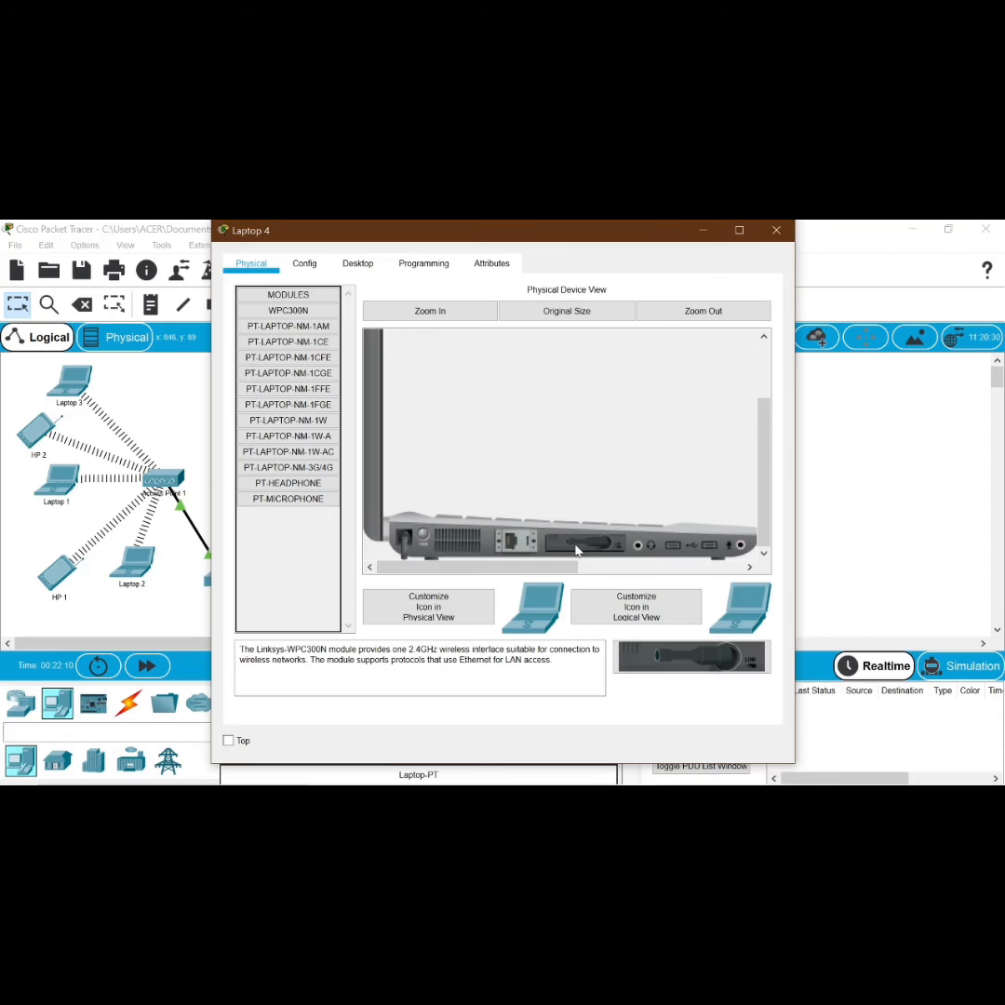
{"action": "left_click_drag", "start_coordinate": [577, 551], "coordinate": [326, 549]}
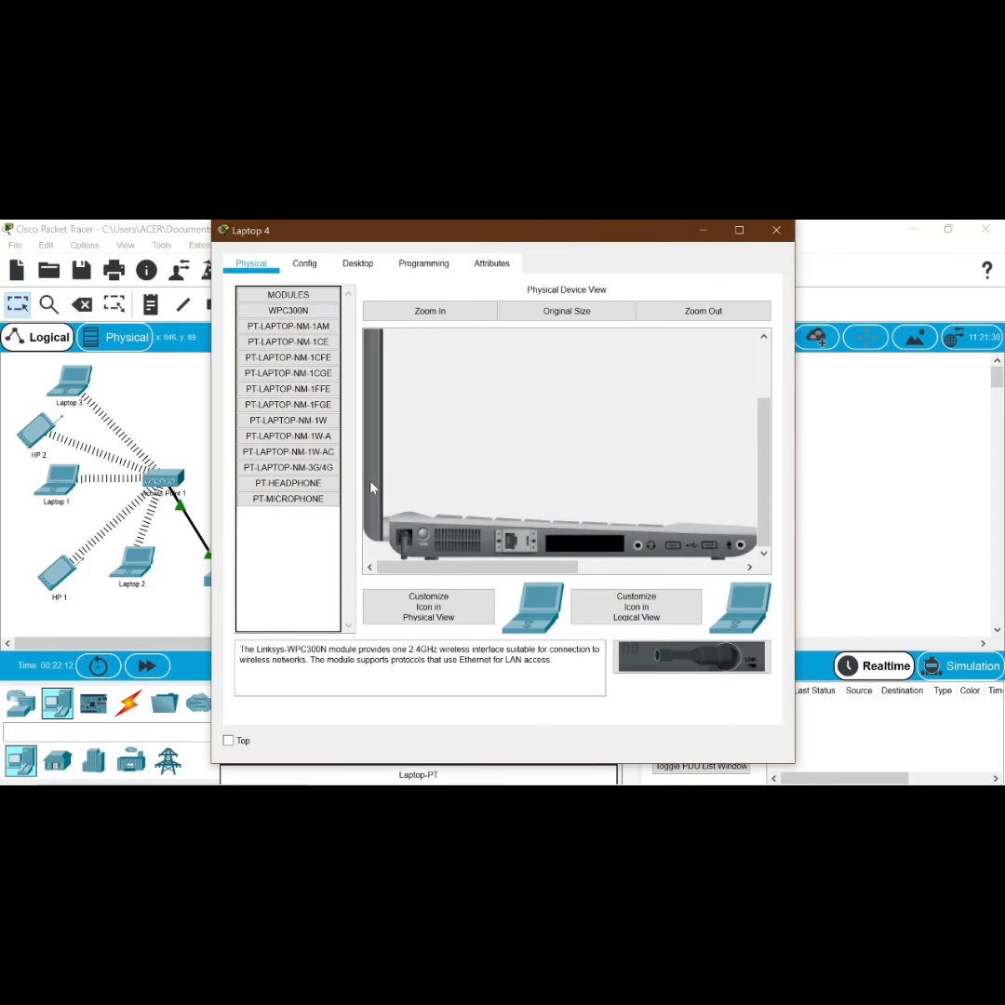
{"action": "left_click_drag", "start_coordinate": [288, 452], "coordinate": [577, 542]}
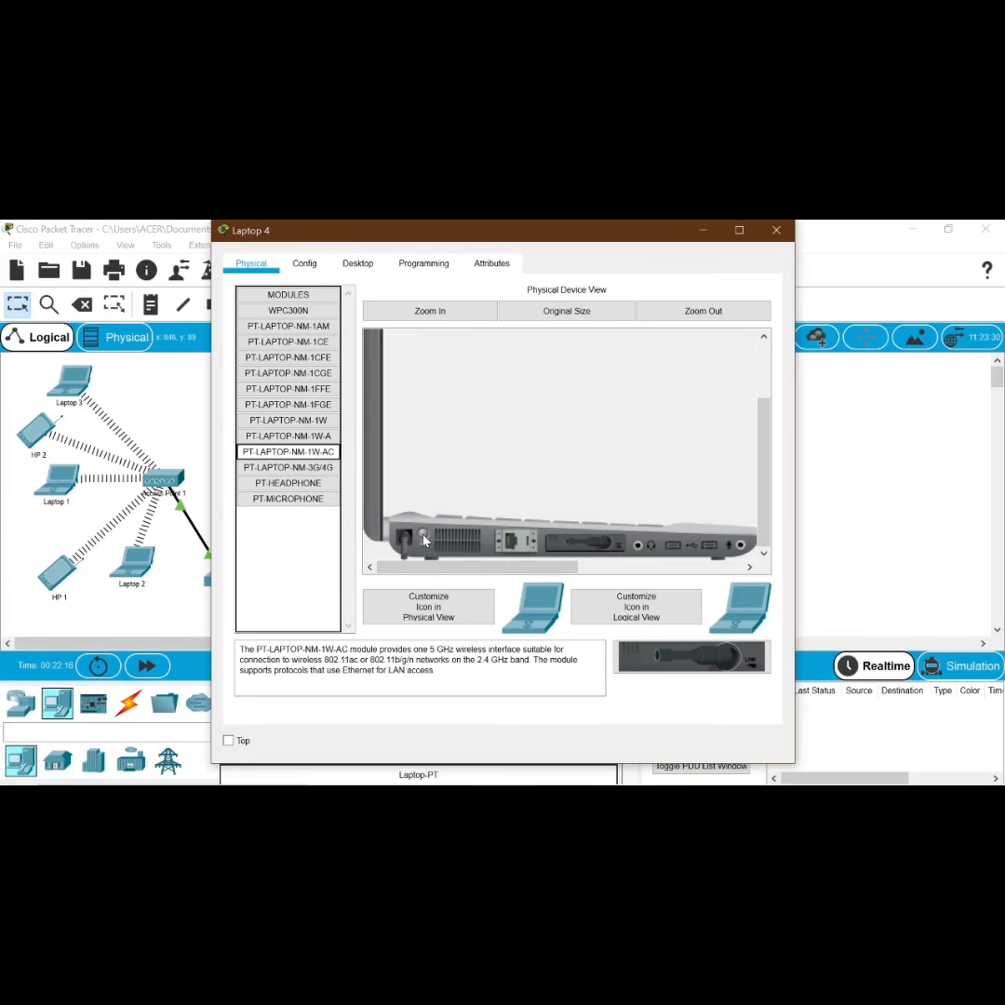
{"action": "left_click", "coordinate": [423, 535]}
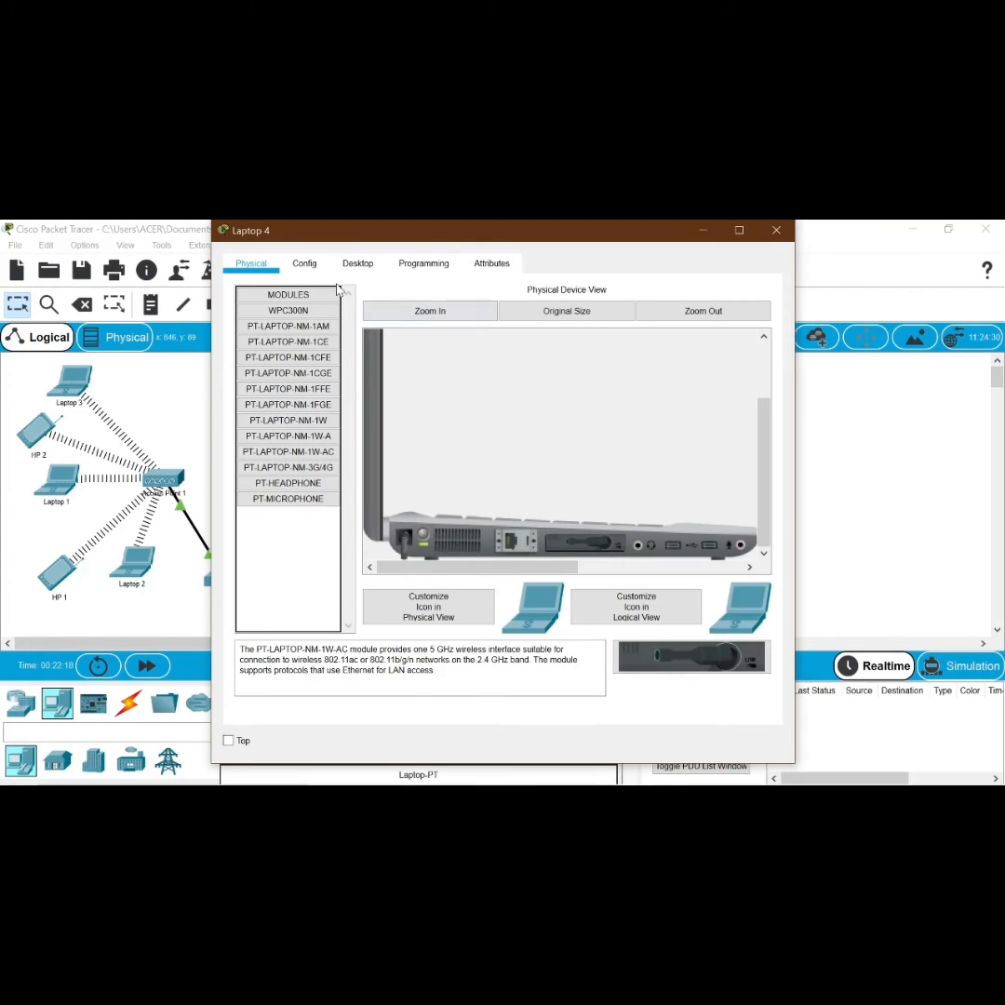
Switch Laptop 4's Wireless0 IP configuration to Static in its interface settings.
{"action": "left_click", "coordinate": [312, 268]}
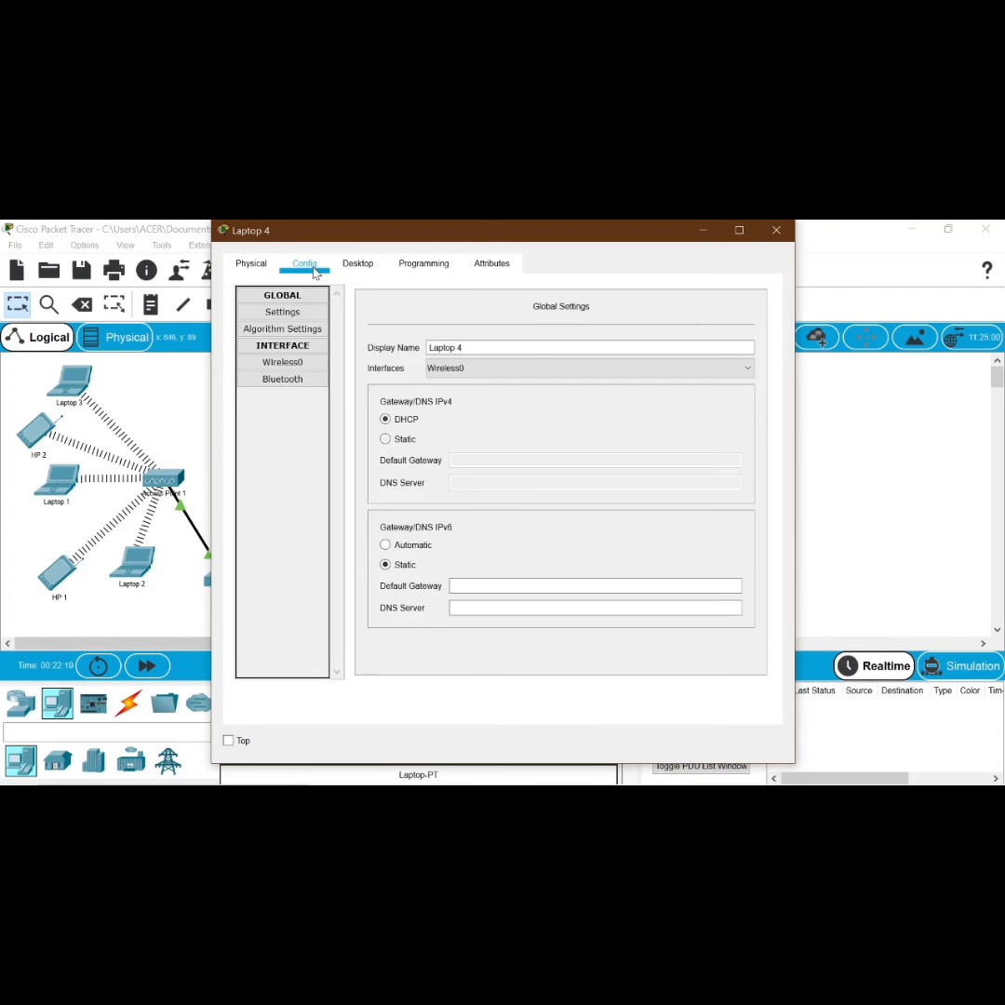
{"action": "left_click", "coordinate": [311, 363]}
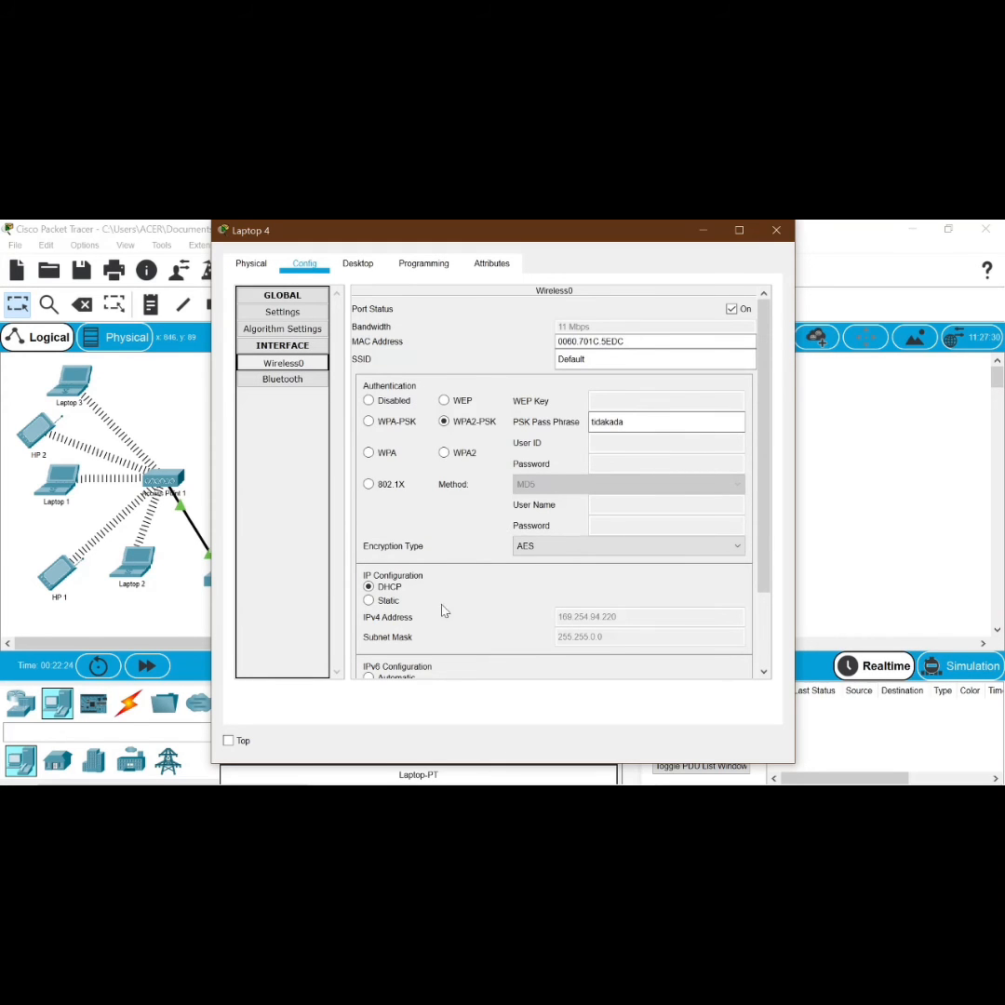
{"action": "left_click", "coordinate": [370, 601]}
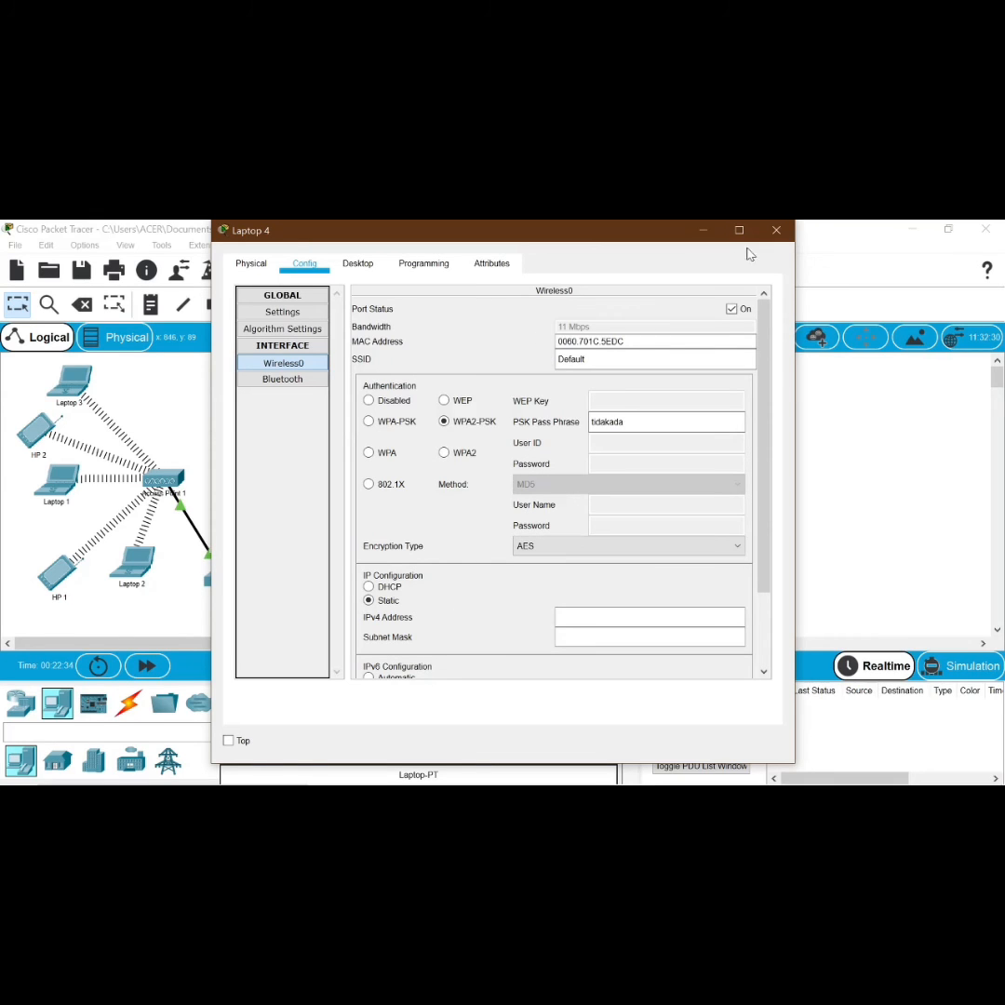
In Laptop 4's IP configuration, set the IPv4 address to 192.168.81.66 and the subnet mask to 255.255.255.128.
{"action": "left_click_drag", "start_coordinate": [673, 229], "coordinate": [485, 254]}
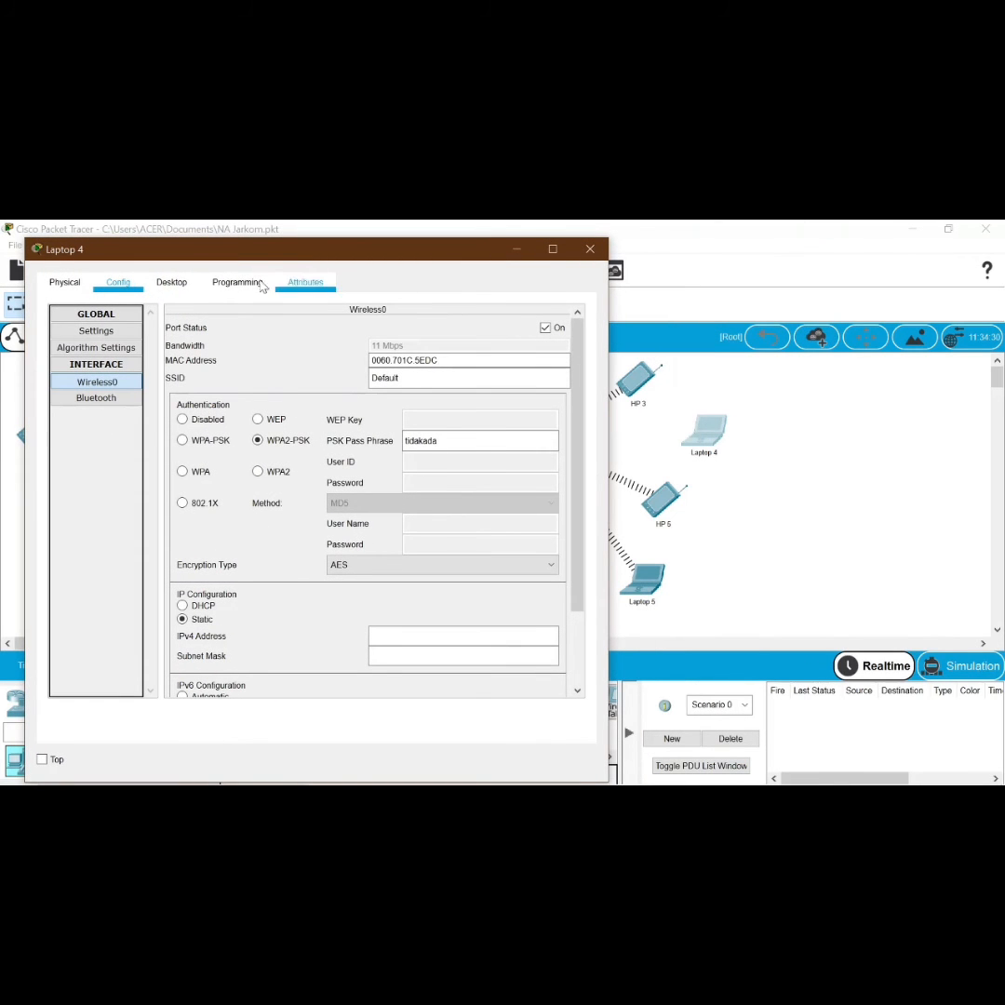
{"action": "left_click", "coordinate": [185, 285]}
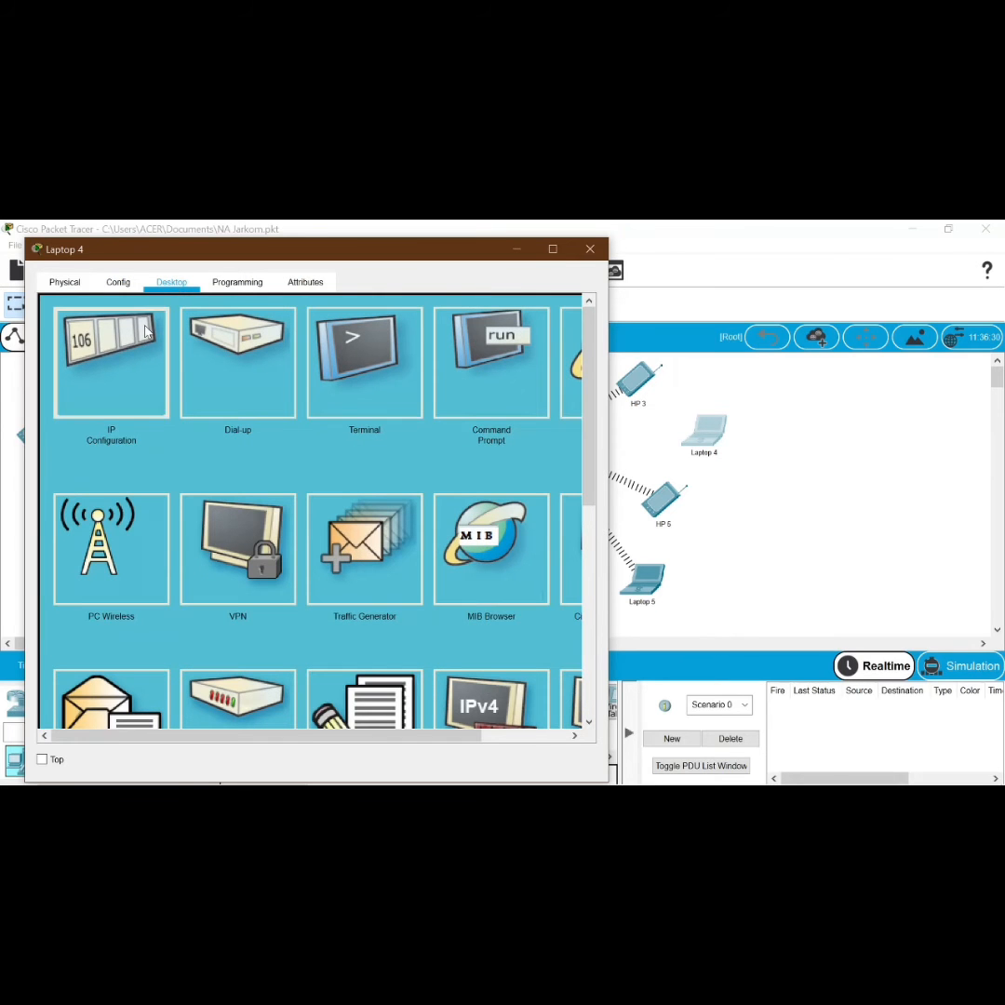
{"action": "left_click", "coordinate": [116, 354]}
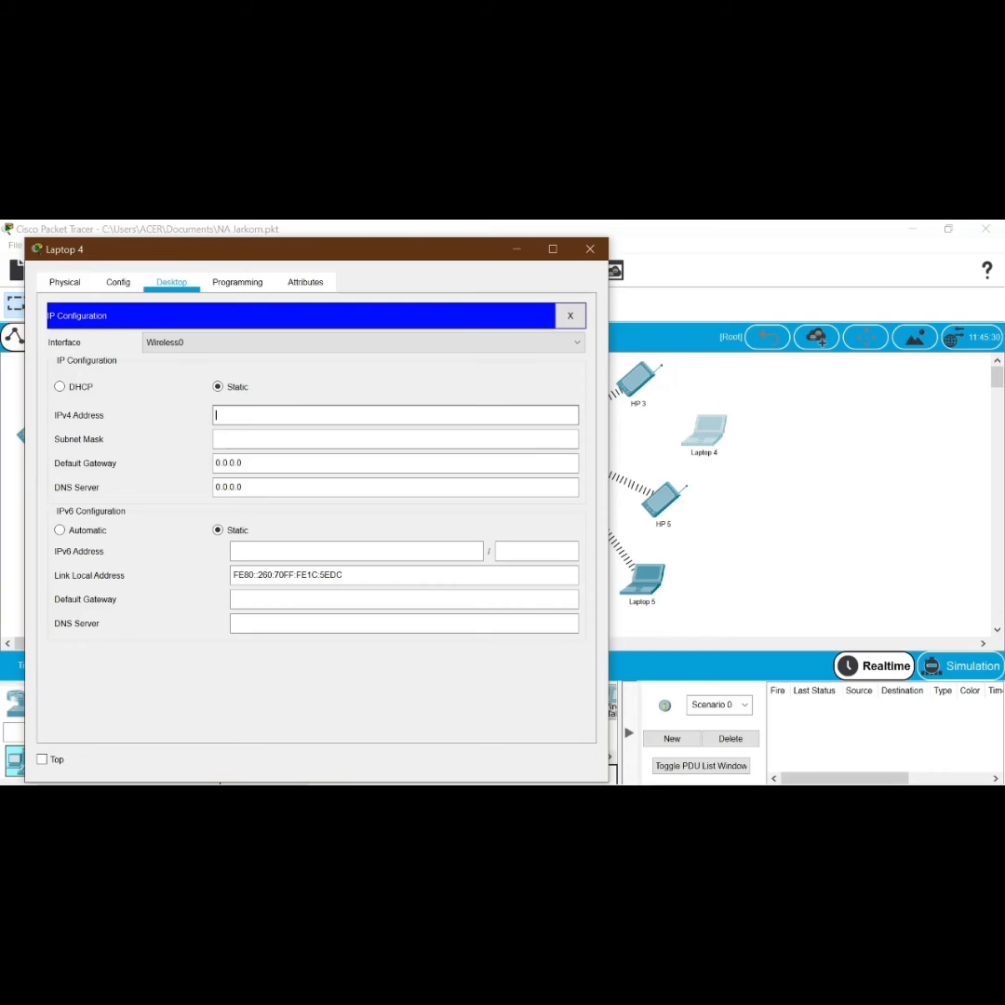
{"action": "type", "text": "192.168.81.66"}
{"action": "key", "text": "Tab"}
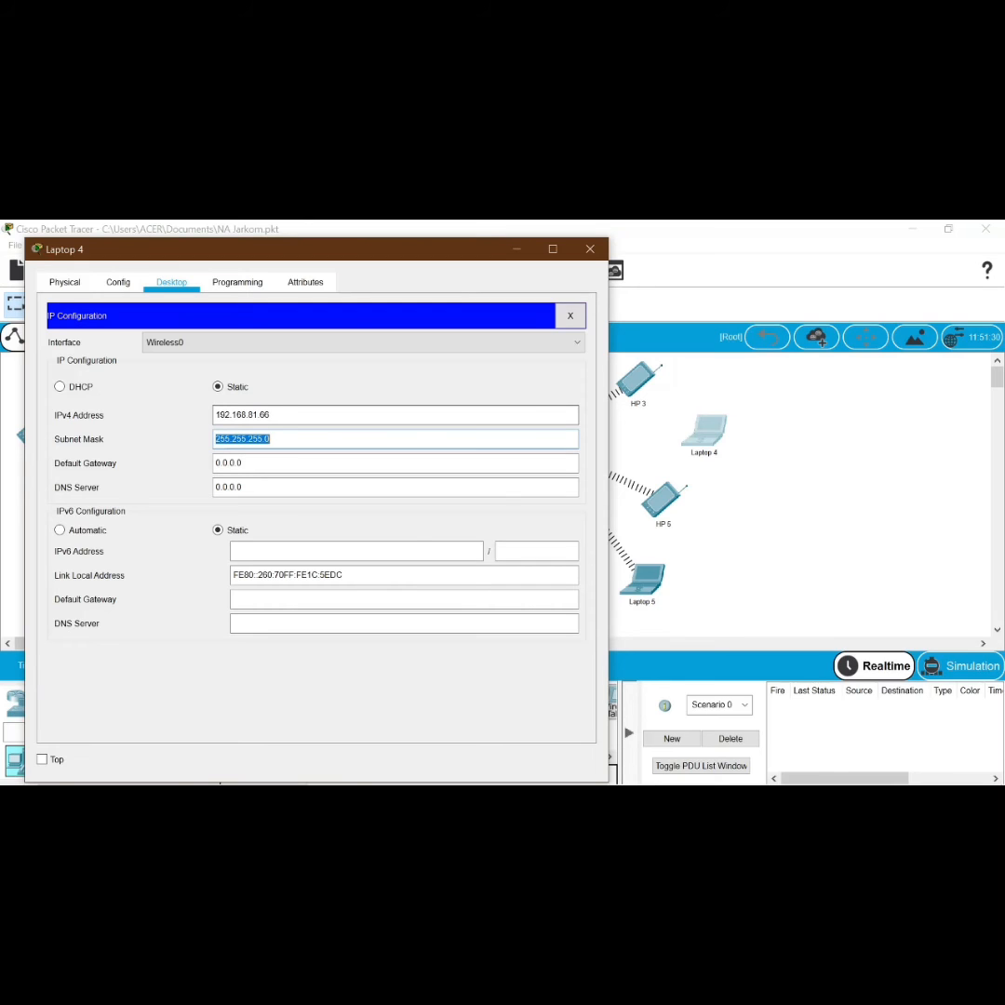
{"action": "key", "text": "Right"}
{"action": "key", "text": "Tab"}
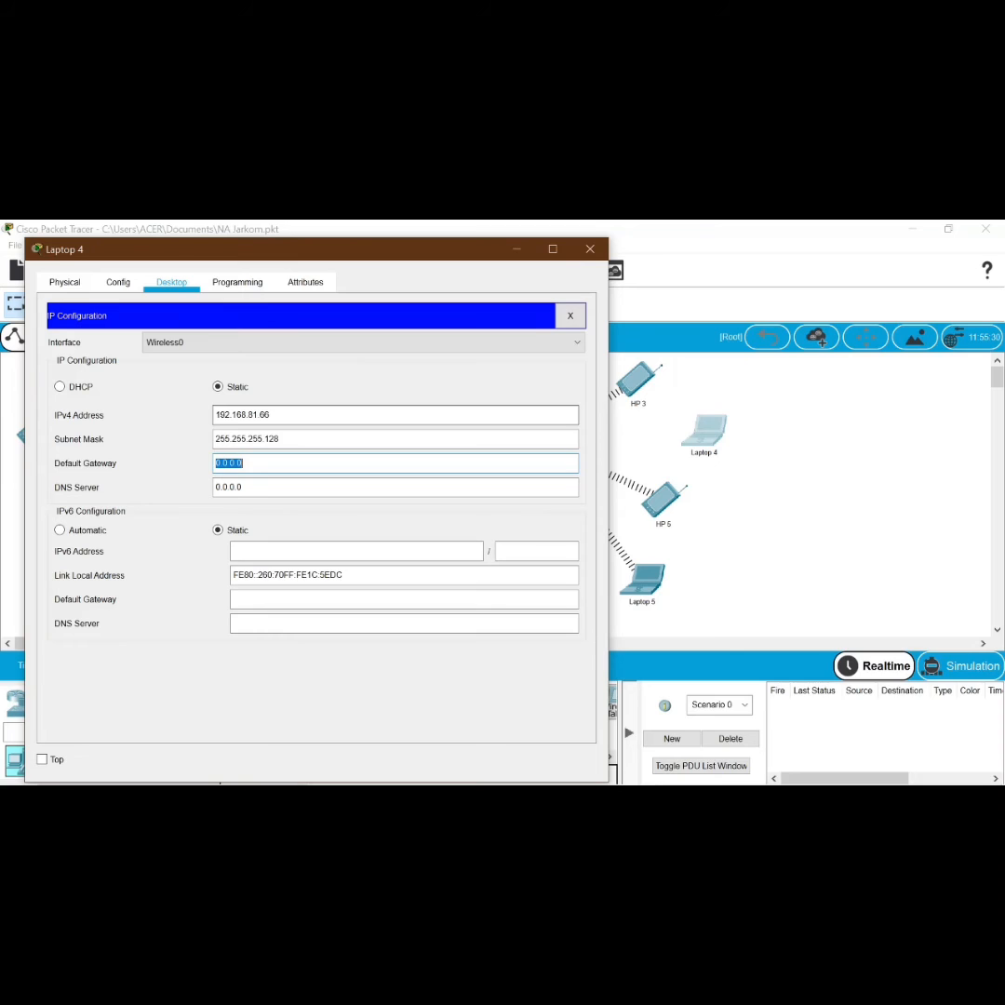
Set Laptop 4's default gateway to 192.168.81.64 and DNS server to 81.81.81.1, and close its window.
{"action": "type", "text": "192.168.81.64"}
{"action": "key", "text": "Tab"}
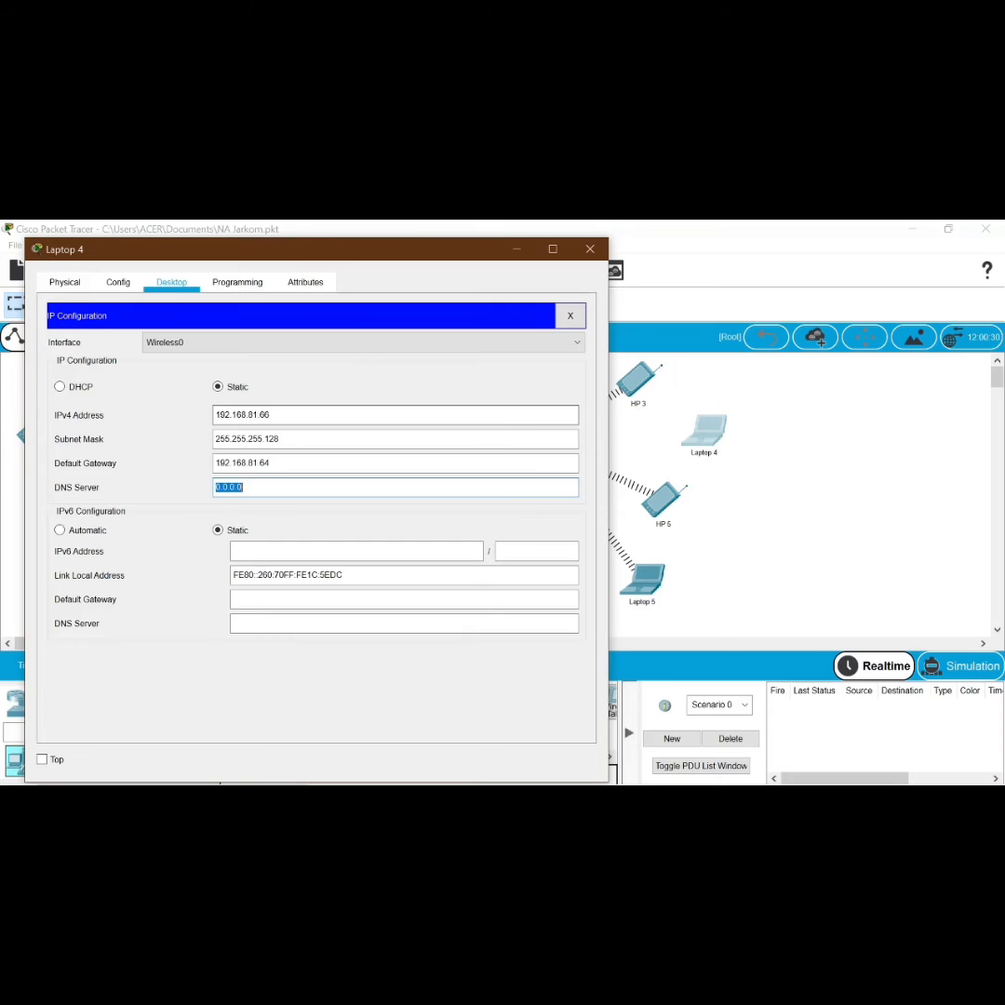
{"action": "type", "text": "81.81.81.1"}
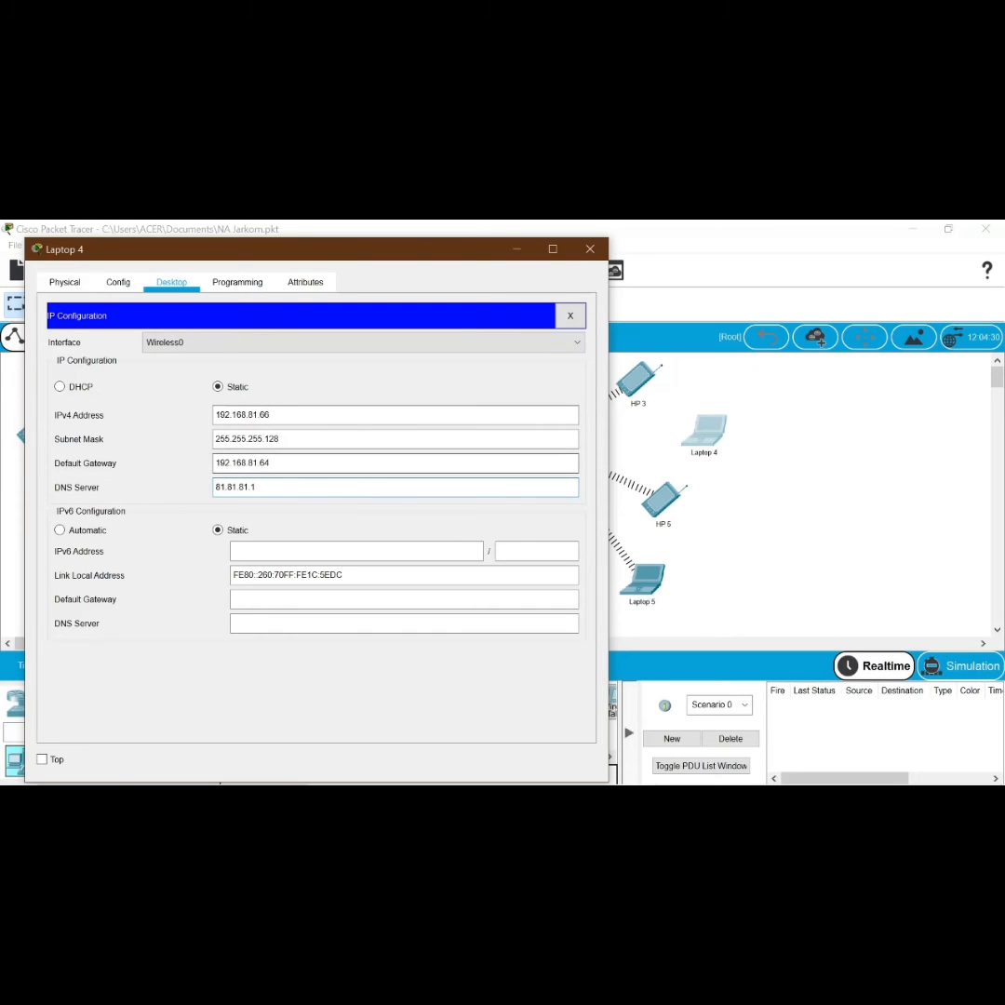
{"action": "left_click", "coordinate": [581, 251]}
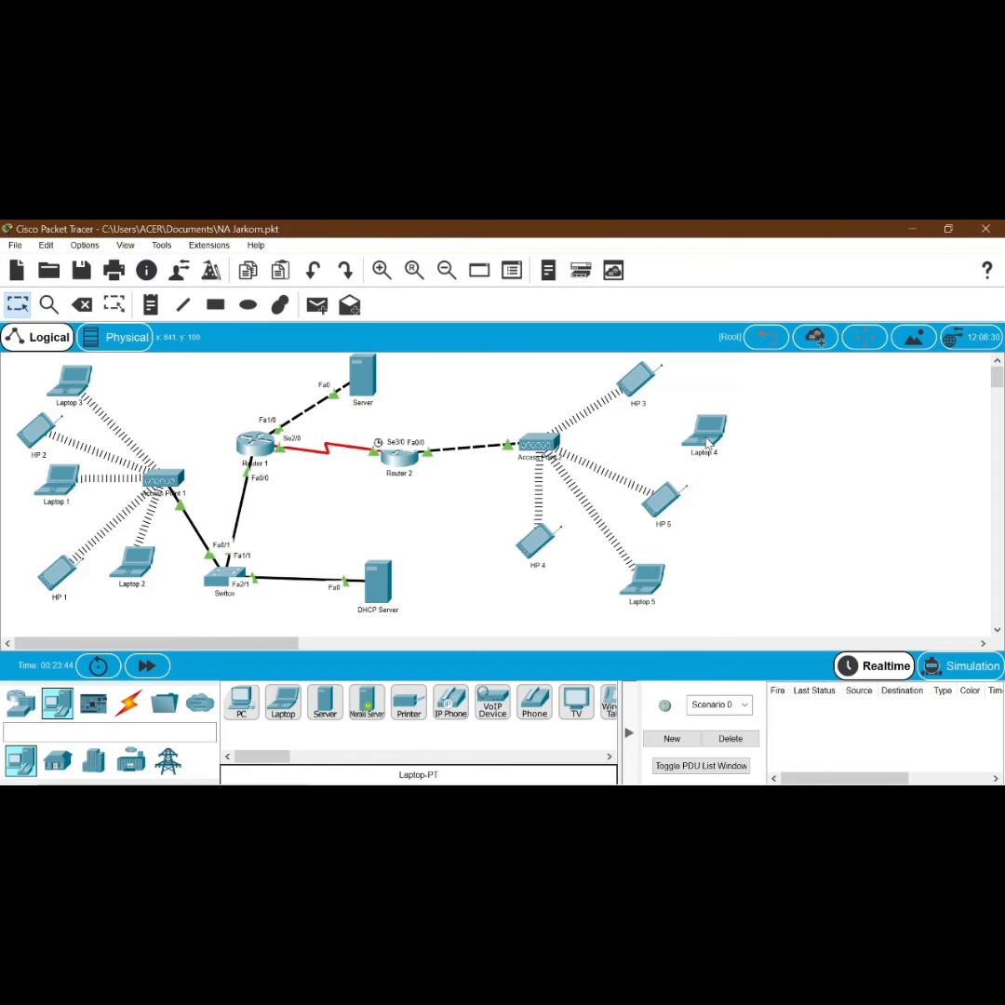
Move Laptop 4 closer to Access Point 2 and check its gateway, DNS and Wireless0 settings, closing its window when done.
{"action": "mouse_move", "coordinate": [709, 445]}
{"action": "left_click_drag", "start_coordinate": [699, 439], "coordinate": [682, 435]}
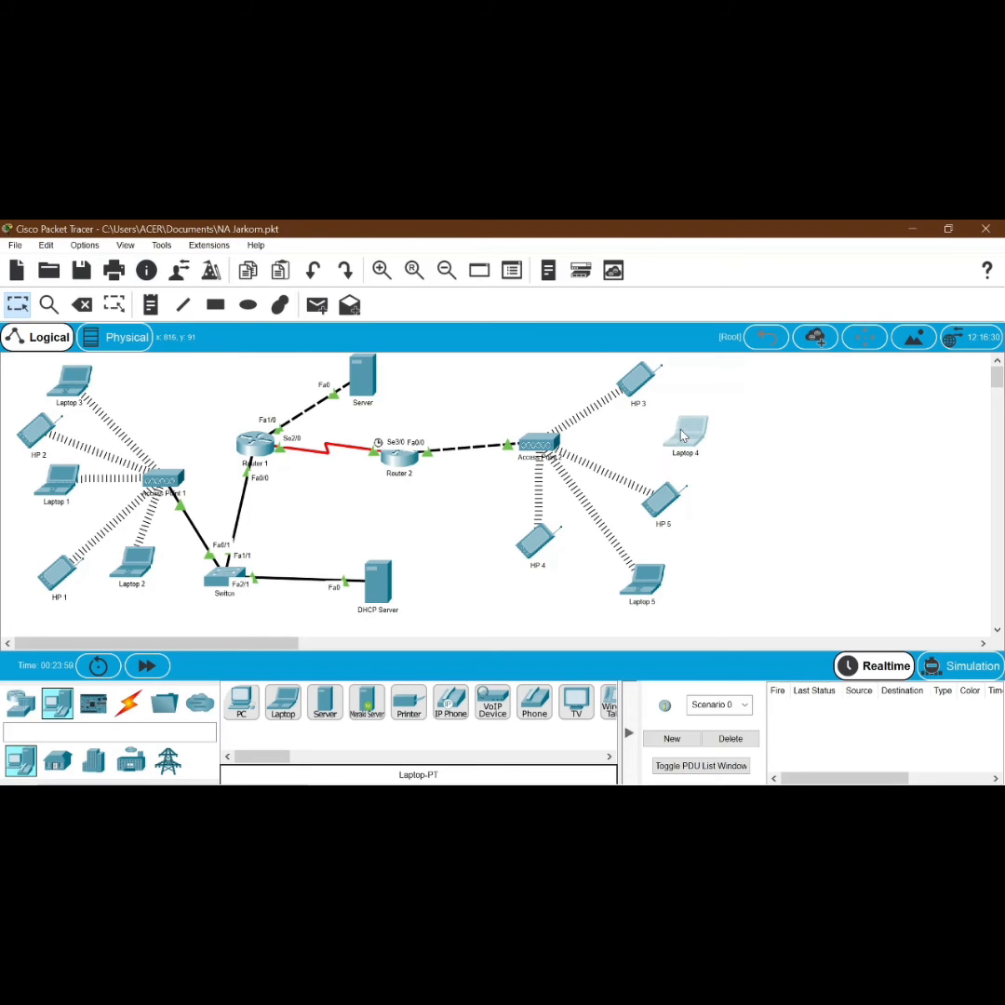
{"action": "left_click", "coordinate": [686, 433]}
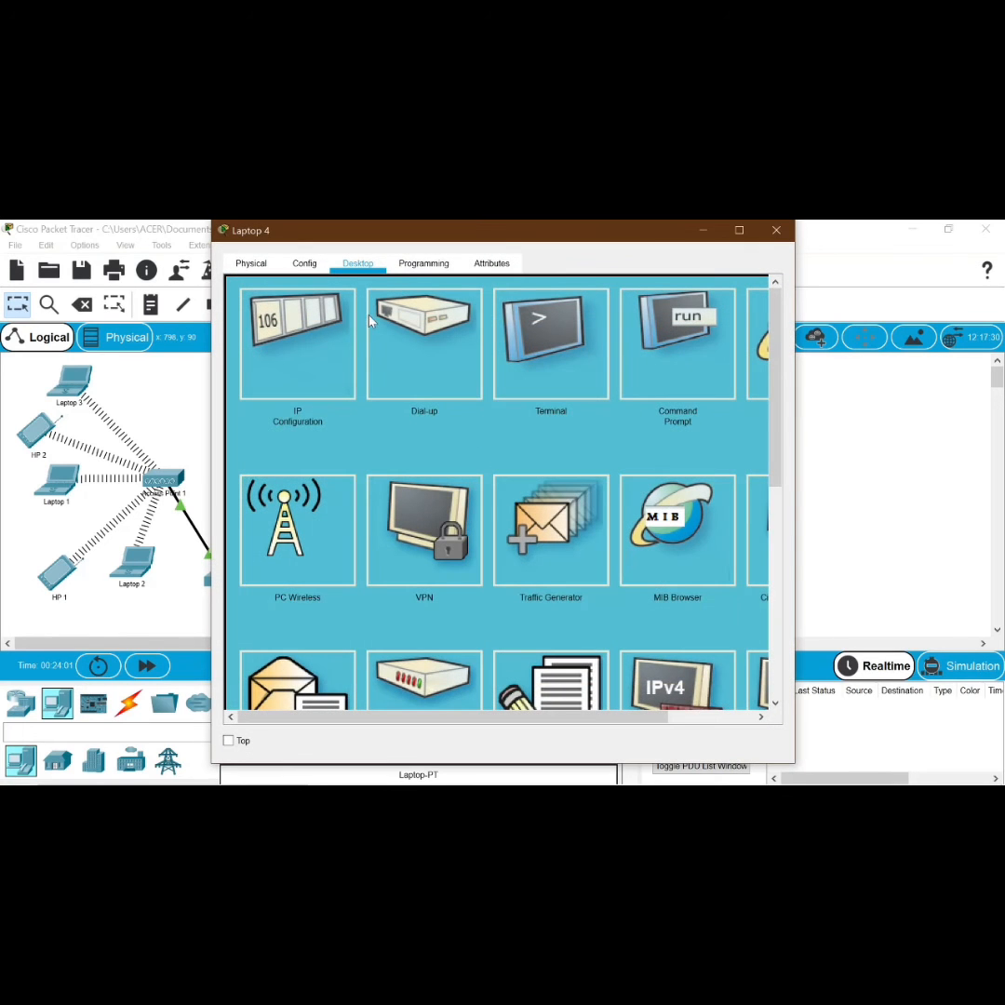
{"action": "left_click", "coordinate": [305, 264]}
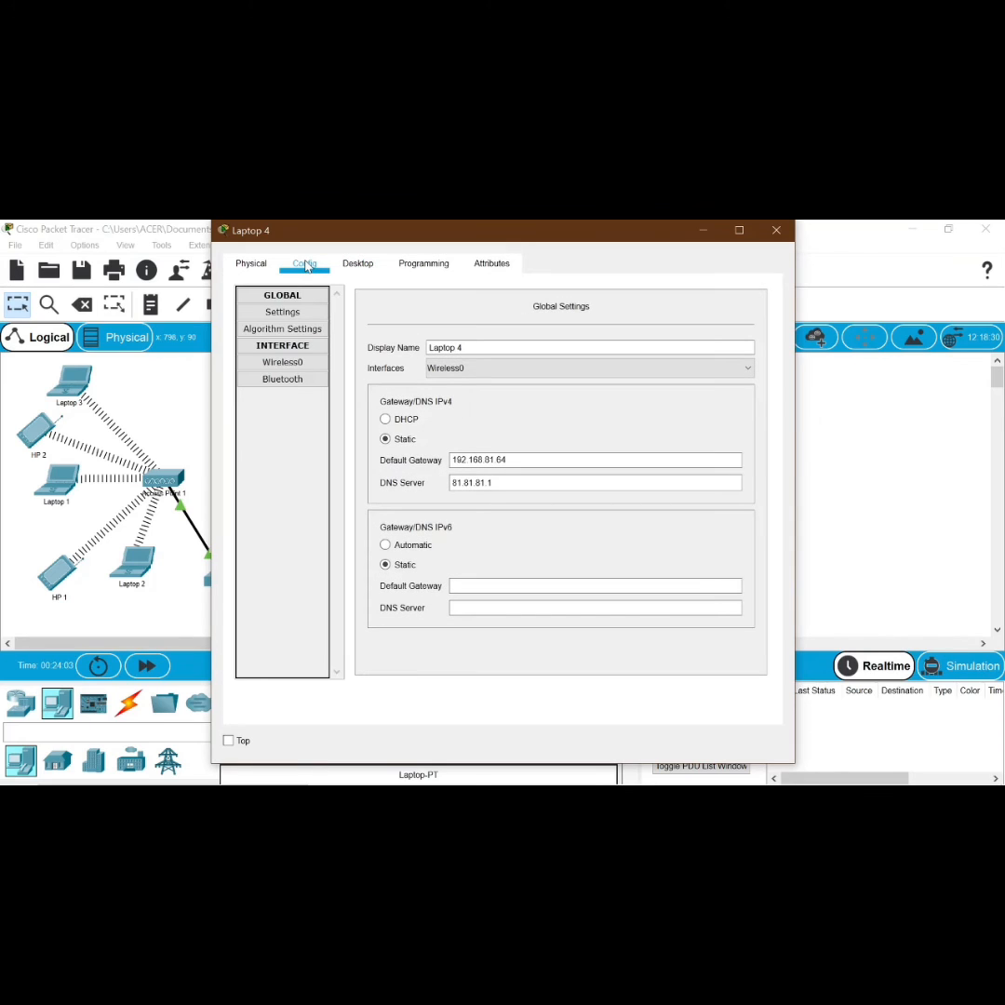
{"action": "left_click", "coordinate": [296, 363]}
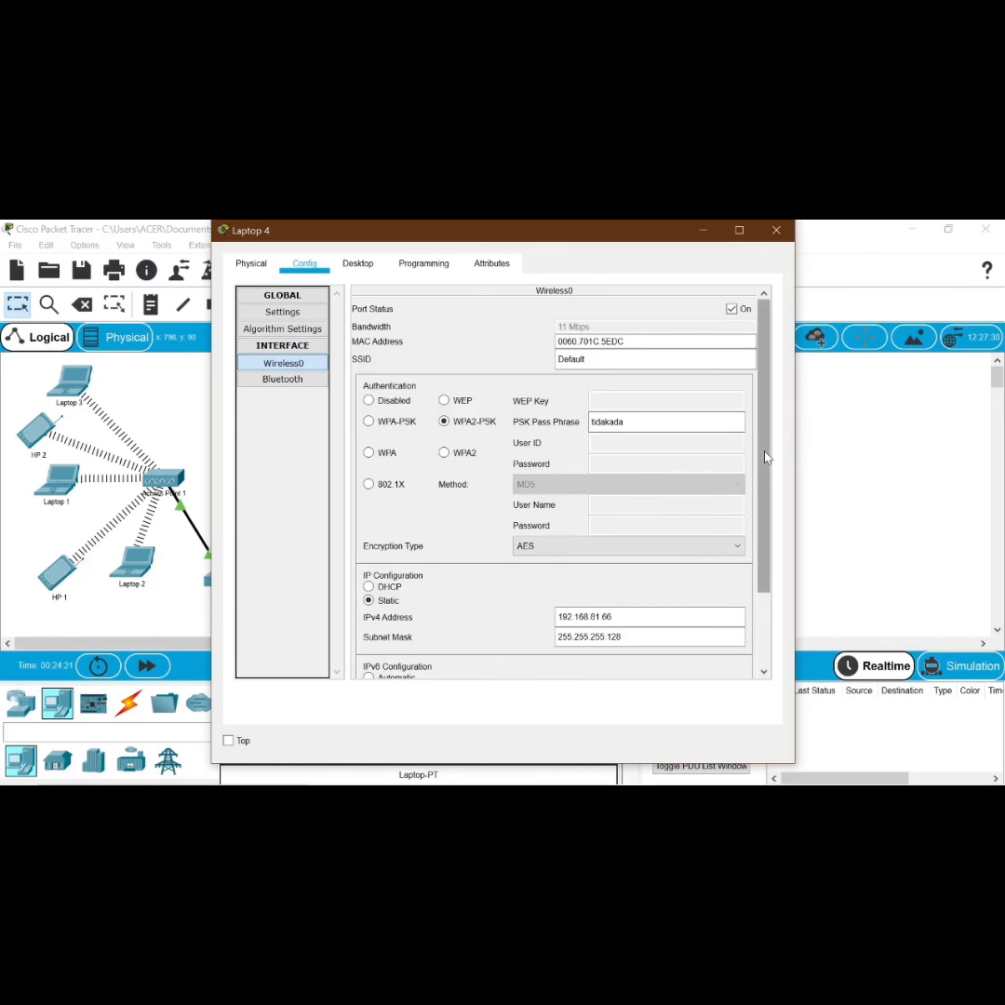
{"action": "left_click_drag", "start_coordinate": [765, 456], "coordinate": [753, 423]}
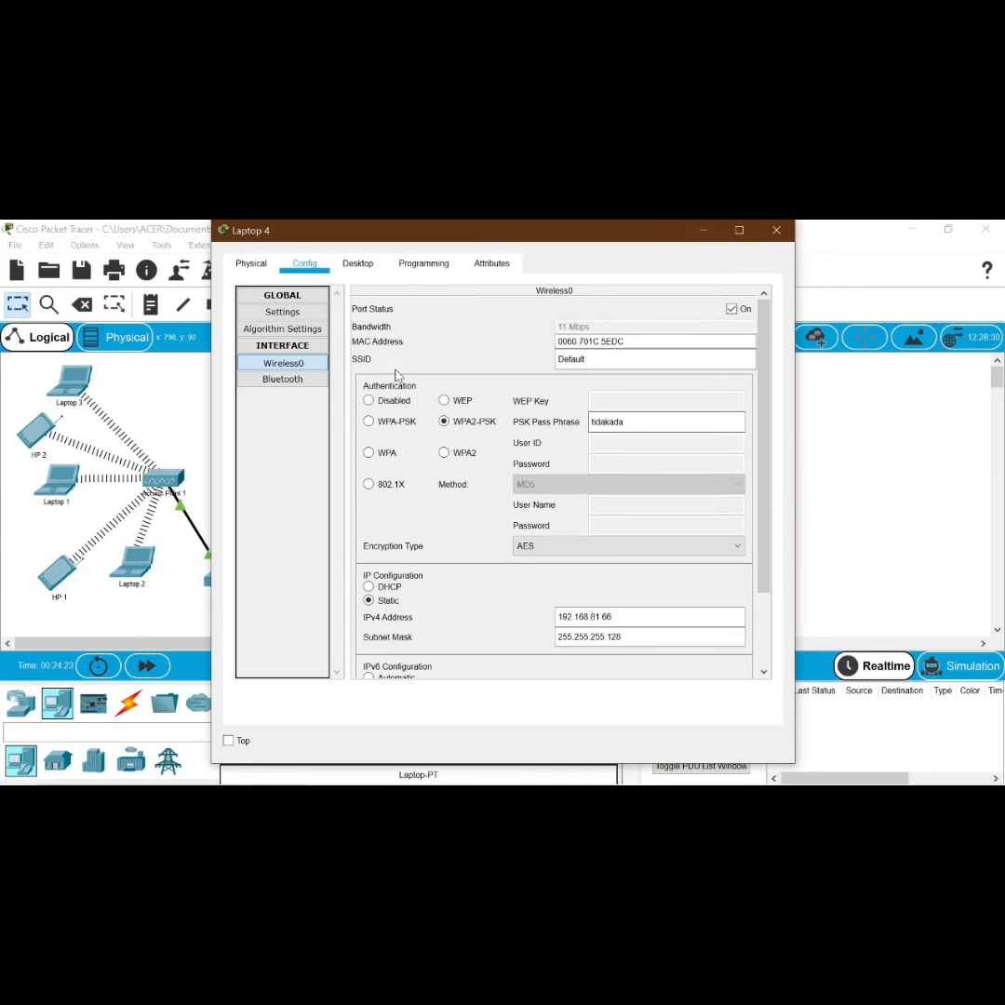
{"action": "left_click", "coordinate": [776, 230]}
{"action": "mouse_move", "coordinate": [794, 440]}
{"action": "left_mouse_down"}
{"action": "mouse_move", "coordinate": [690, 452]}
{"action": "mouse_move", "coordinate": [703, 441]}
{"action": "mouse_move", "coordinate": [659, 419]}
{"action": "mouse_move", "coordinate": [791, 459]}
{"action": "left_mouse_up"}
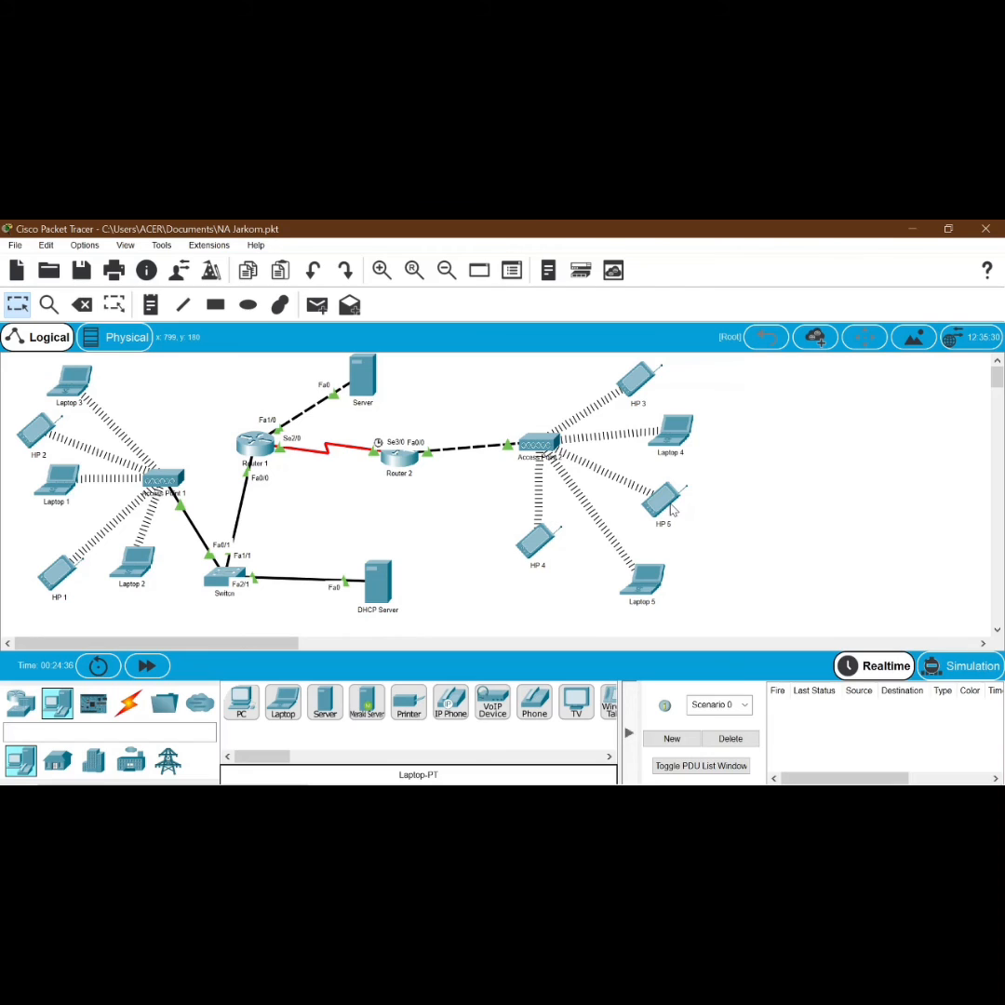
Review HP 5's network summary and its IP configuration.
{"action": "mouse_move", "coordinate": [664, 505]}
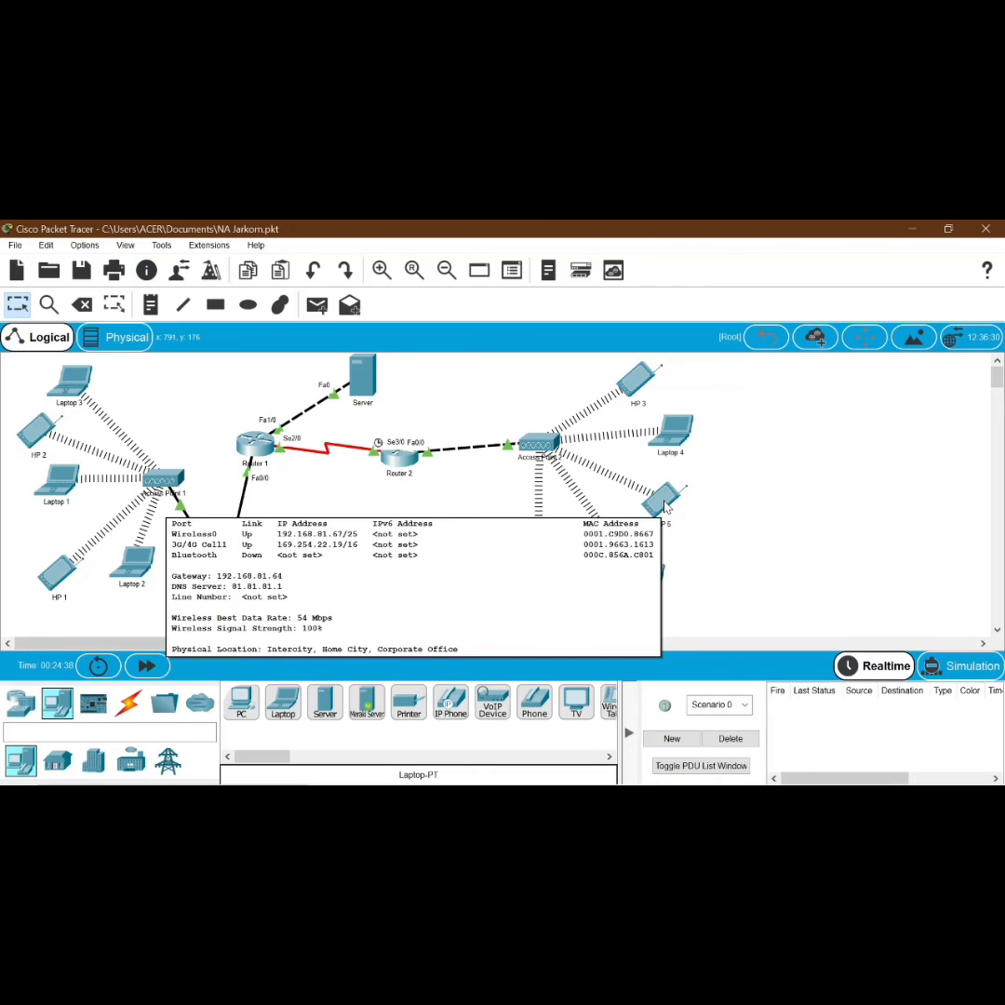
{"action": "left_click", "coordinate": [664, 506]}
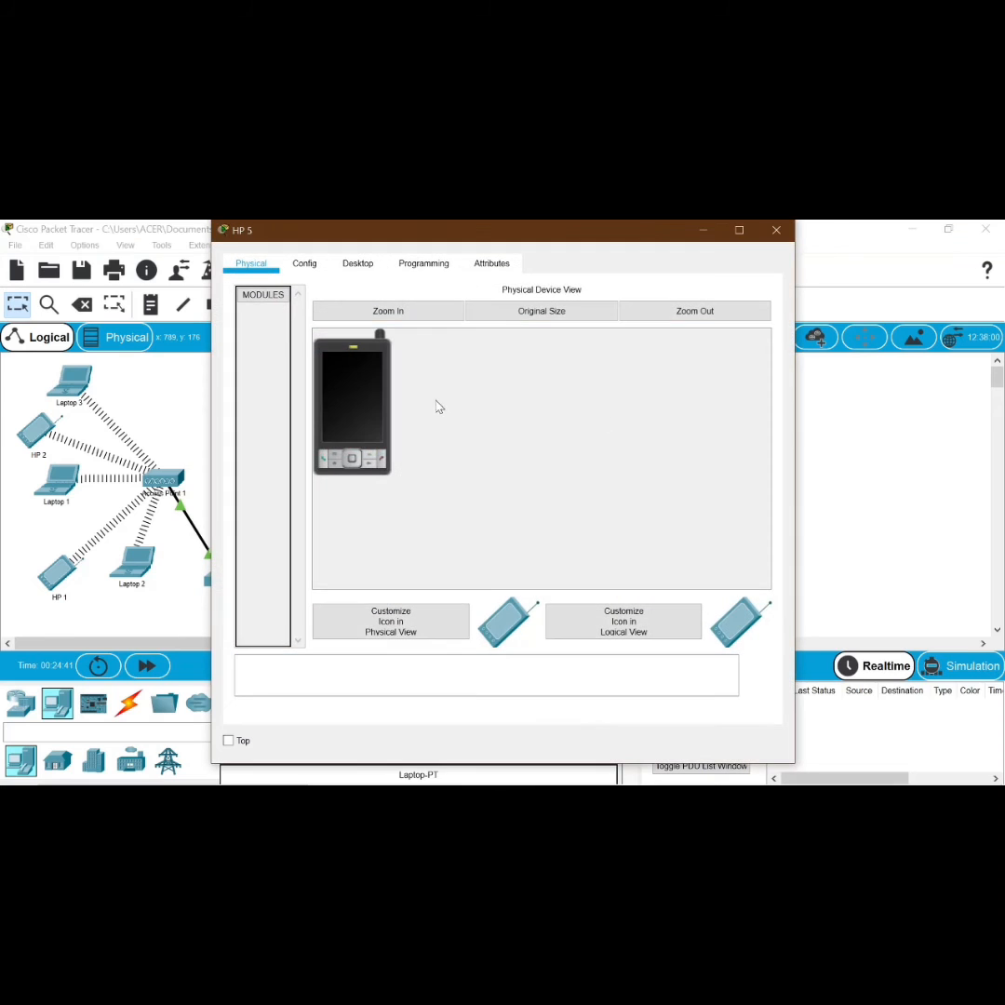
{"action": "left_click", "coordinate": [363, 264]}
{"action": "left_click", "coordinate": [330, 332]}
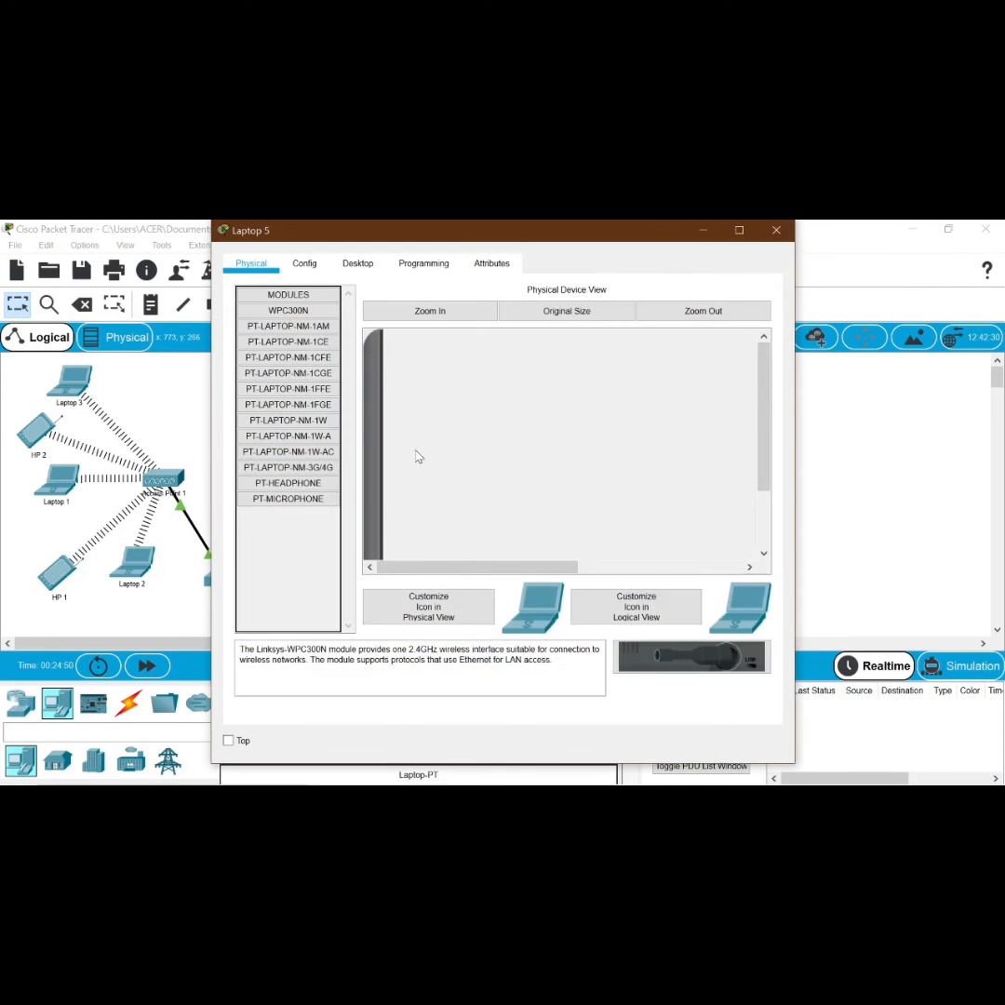
Review Laptop 5's static IPv4 address, subnet mask, default gateway and DNS server, closing its window when done.
{"action": "left_click", "coordinate": [359, 263]}
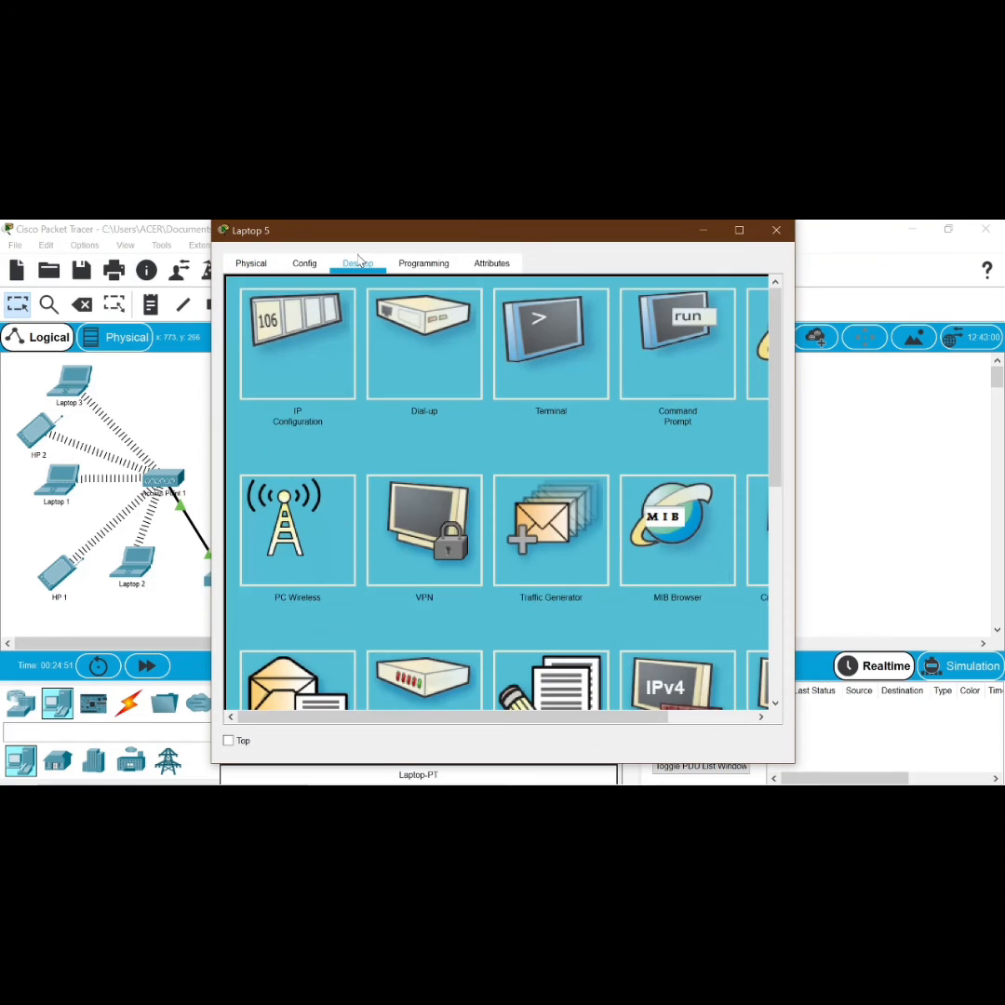
{"action": "left_click", "coordinate": [322, 356]}
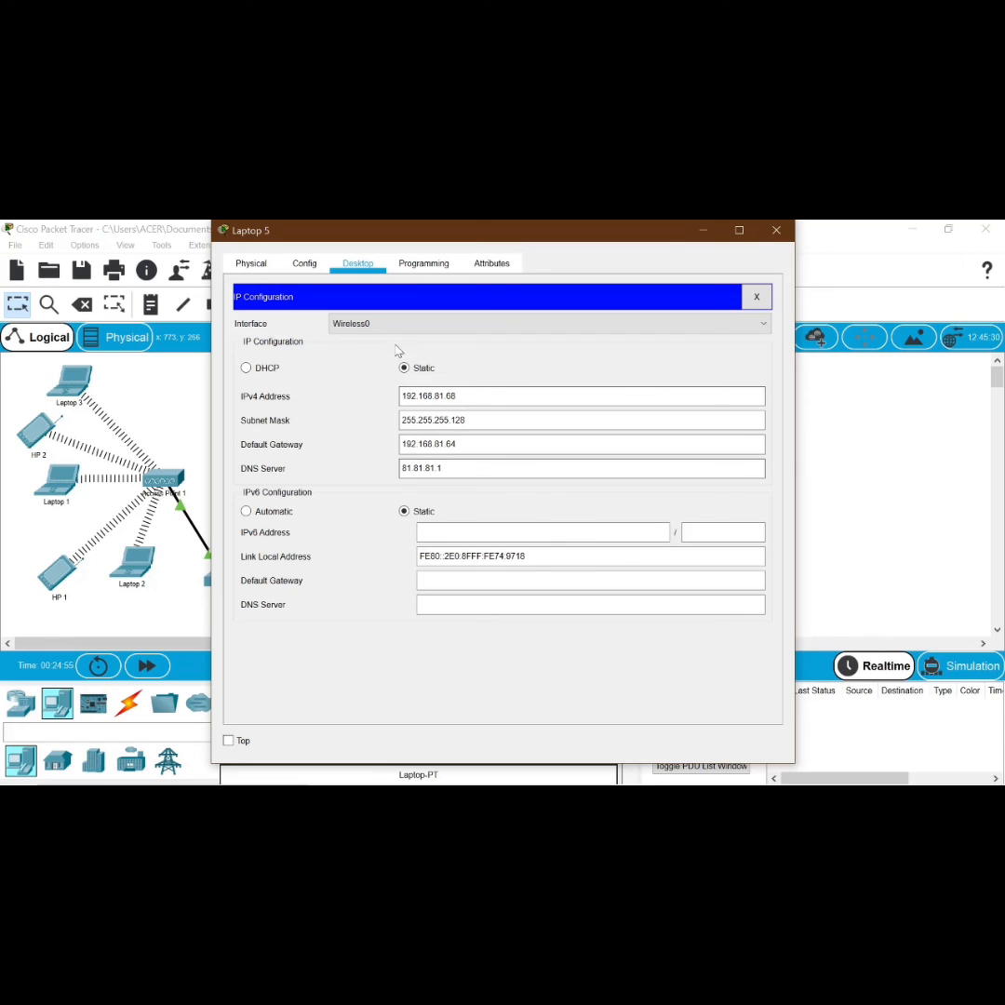
{"action": "left_click", "coordinate": [776, 230]}
Review HP 4's static IPv4 address, subnet mask, default gateway and DNS server in its IP configuration.
{"action": "left_click", "coordinate": [537, 542]}
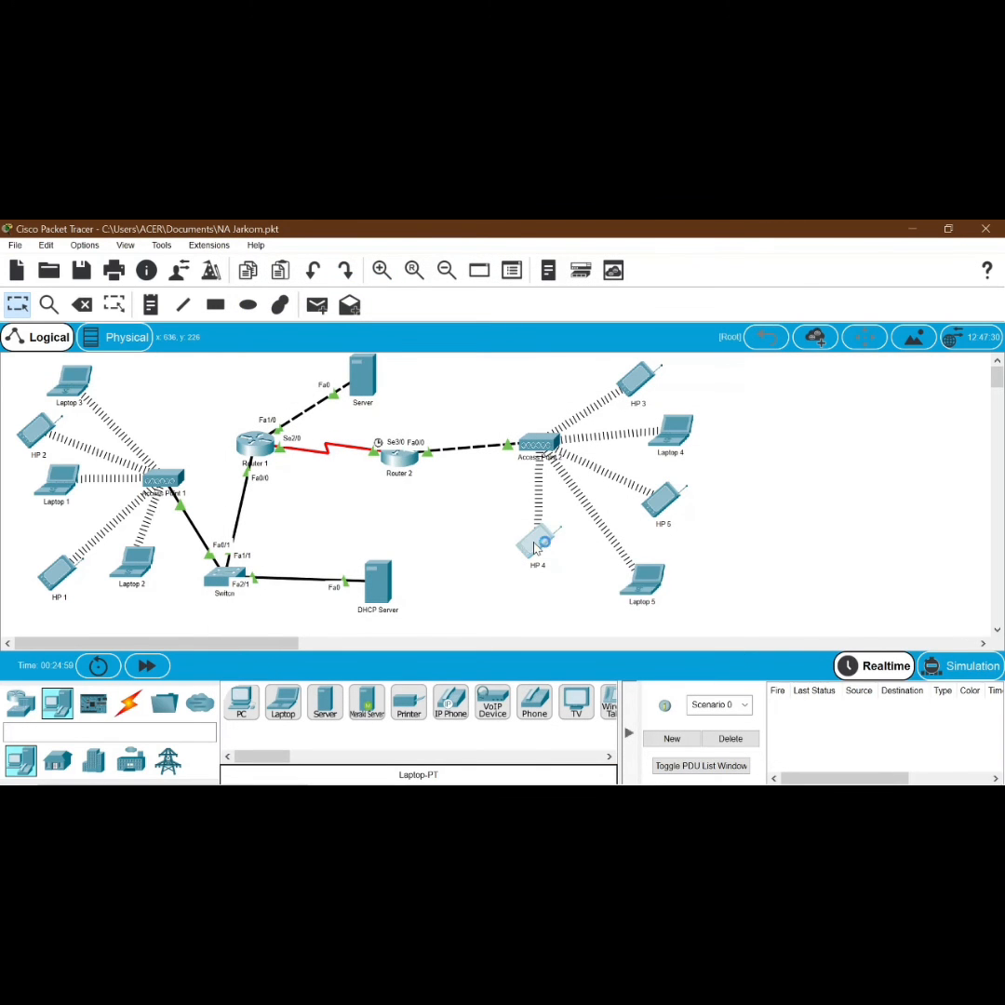
{"action": "left_click", "coordinate": [362, 265]}
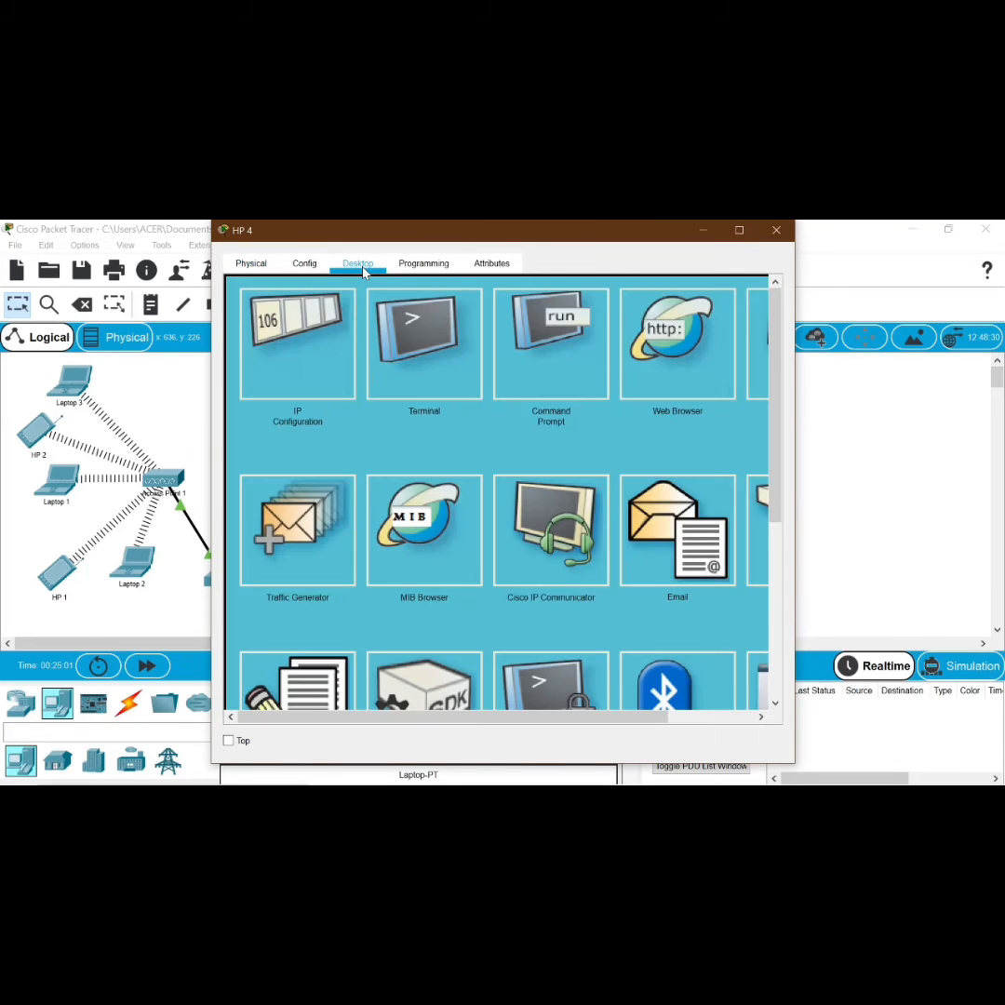
{"action": "left_click", "coordinate": [327, 354]}
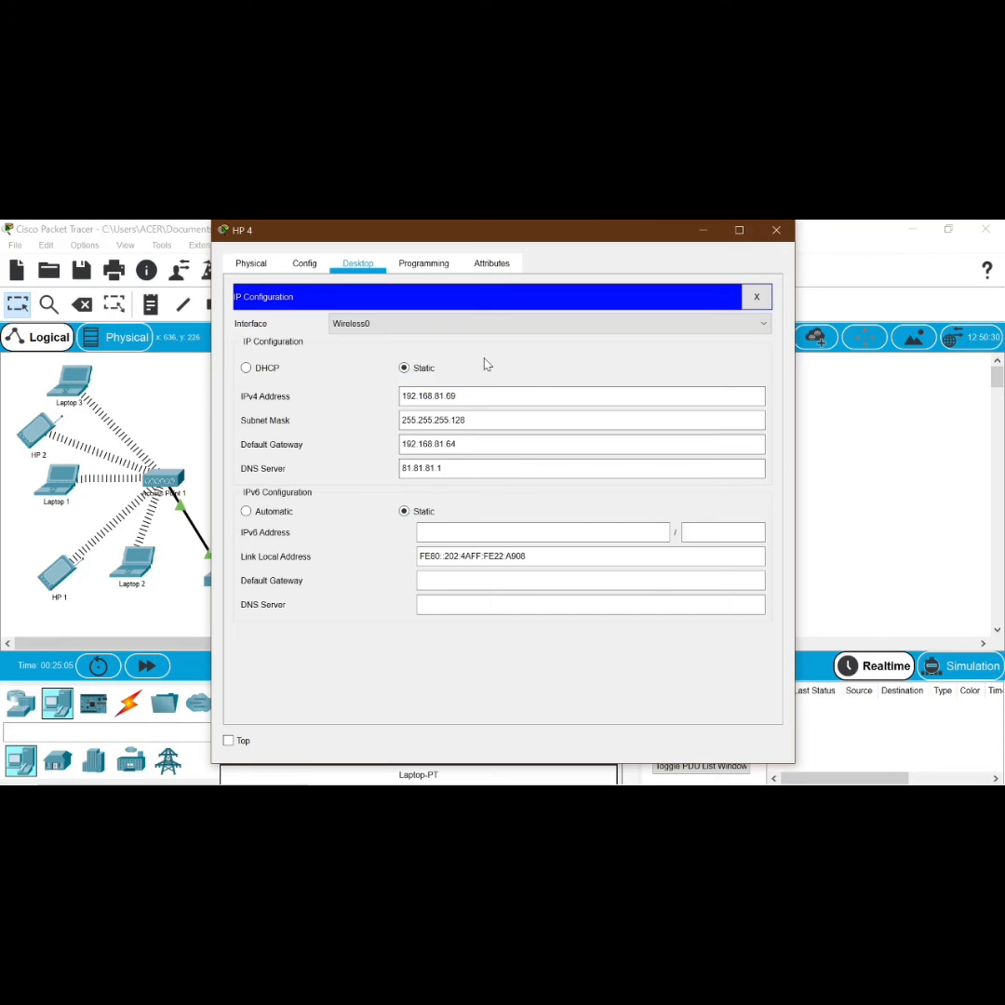
Close HP 4's window and review Laptop 3's gateway, DNS and Wireless0 settings.
{"action": "left_click", "coordinate": [765, 239]}
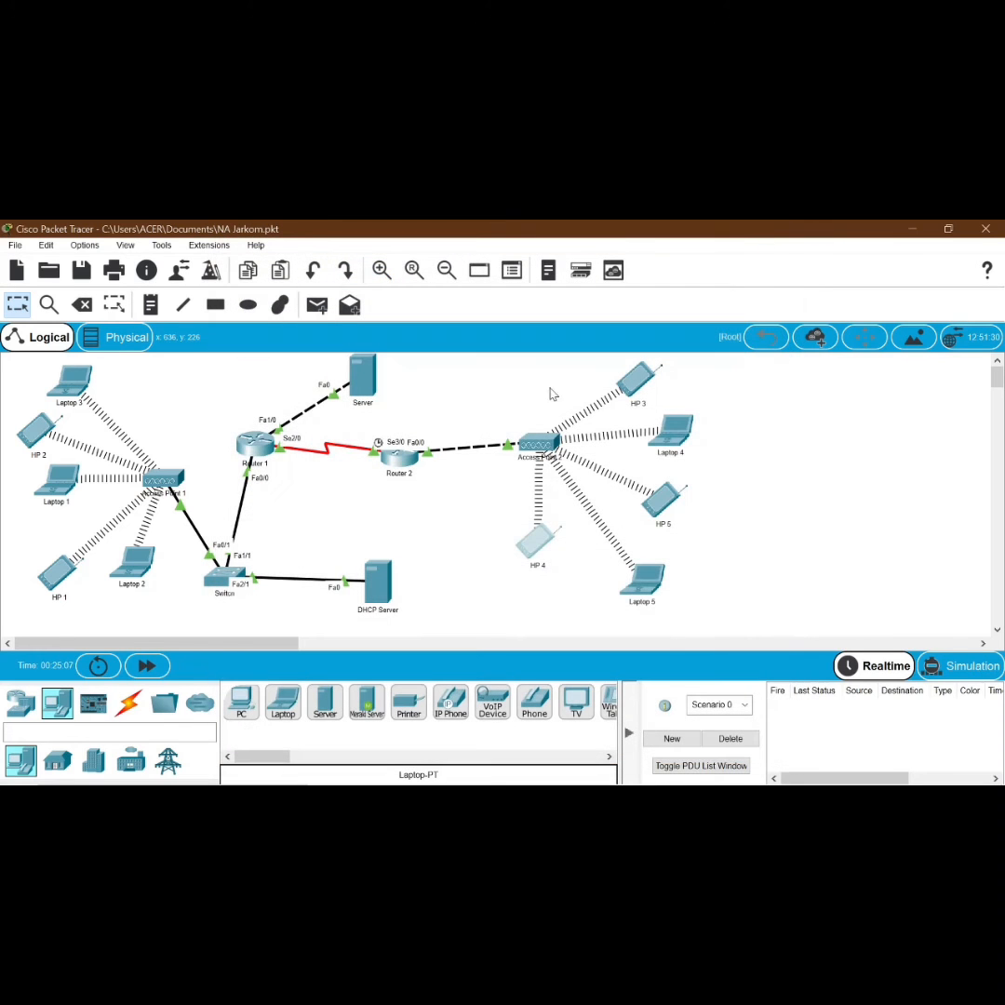
{"action": "left_click", "coordinate": [136, 394]}
{"action": "left_click", "coordinate": [78, 386]}
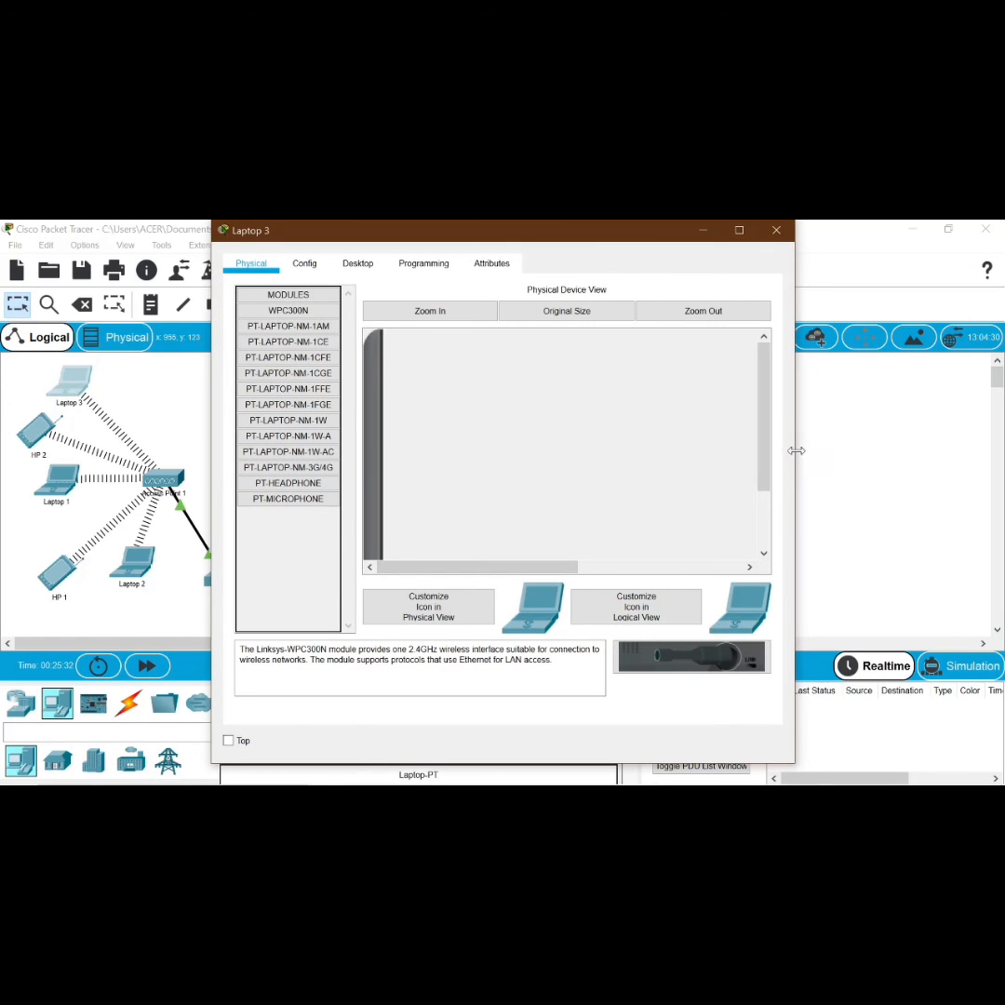
{"action": "left_click_drag", "start_coordinate": [766, 431], "coordinate": [760, 383]}
{"action": "left_click", "coordinate": [305, 264]}
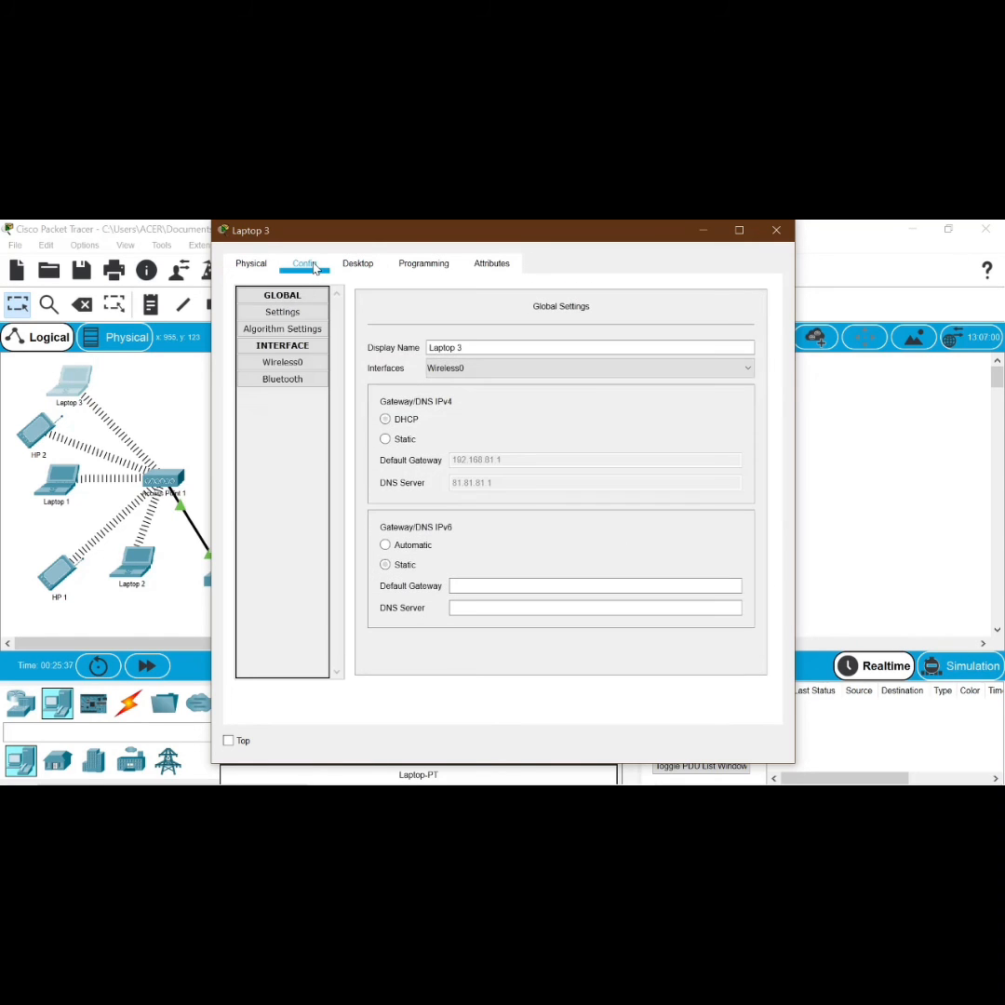
{"action": "left_click", "coordinate": [288, 362]}
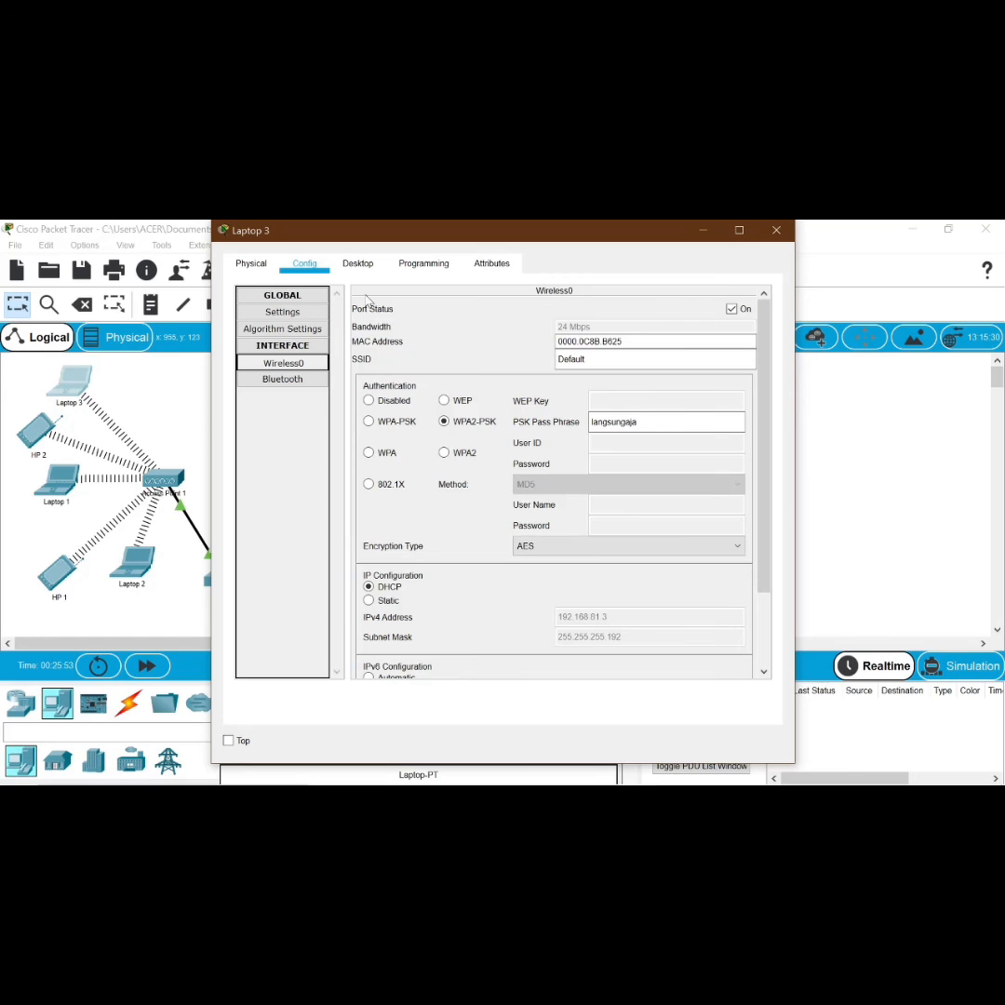
Request a fresh DHCP address for Laptop 3 by switching its IP configuration to Static and back to DHCP, closing its window when done.
{"action": "left_click", "coordinate": [365, 267]}
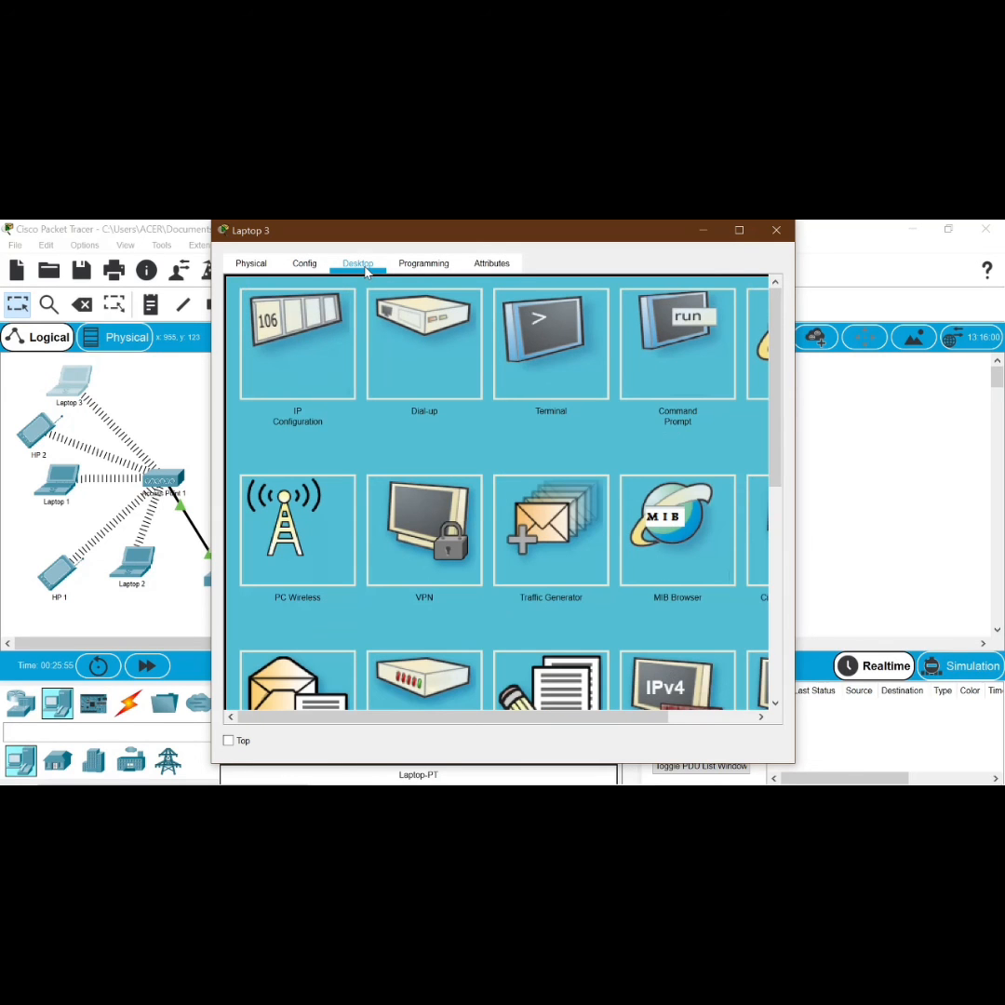
{"action": "left_click", "coordinate": [296, 391]}
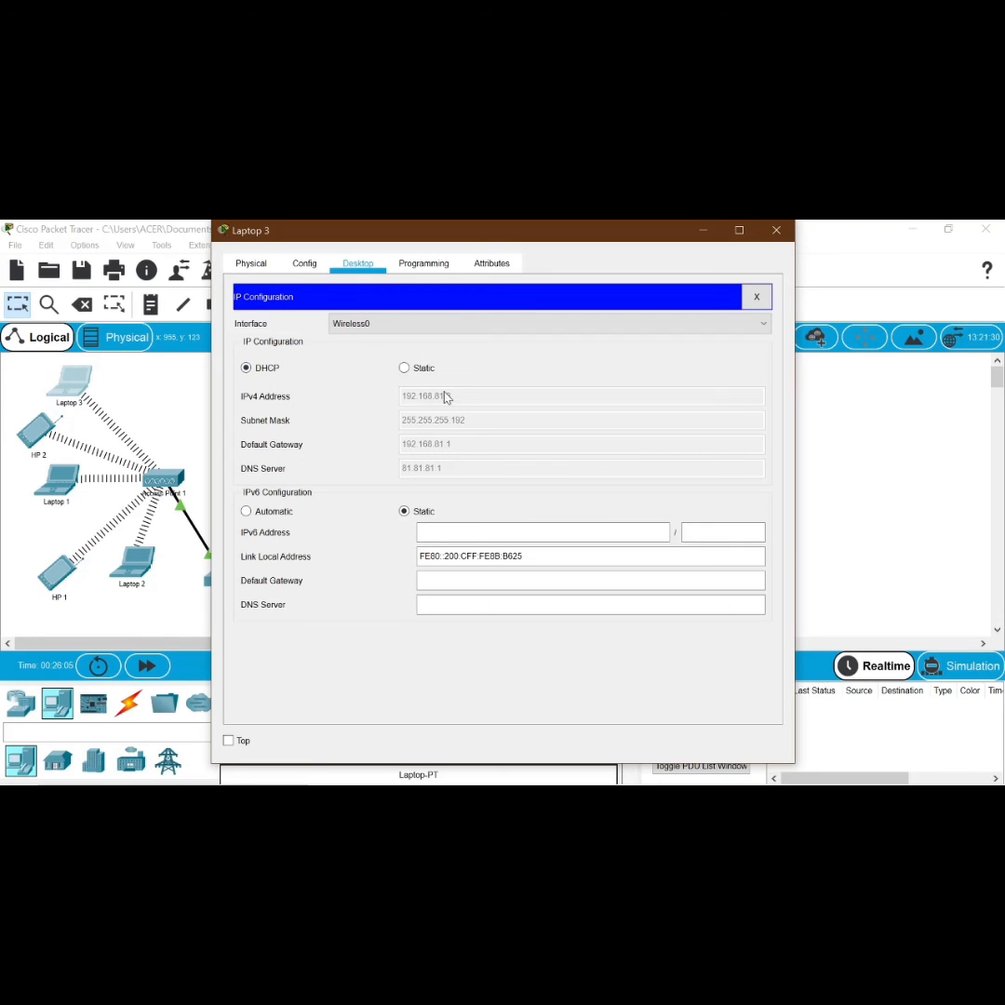
{"action": "left_click", "coordinate": [404, 368]}
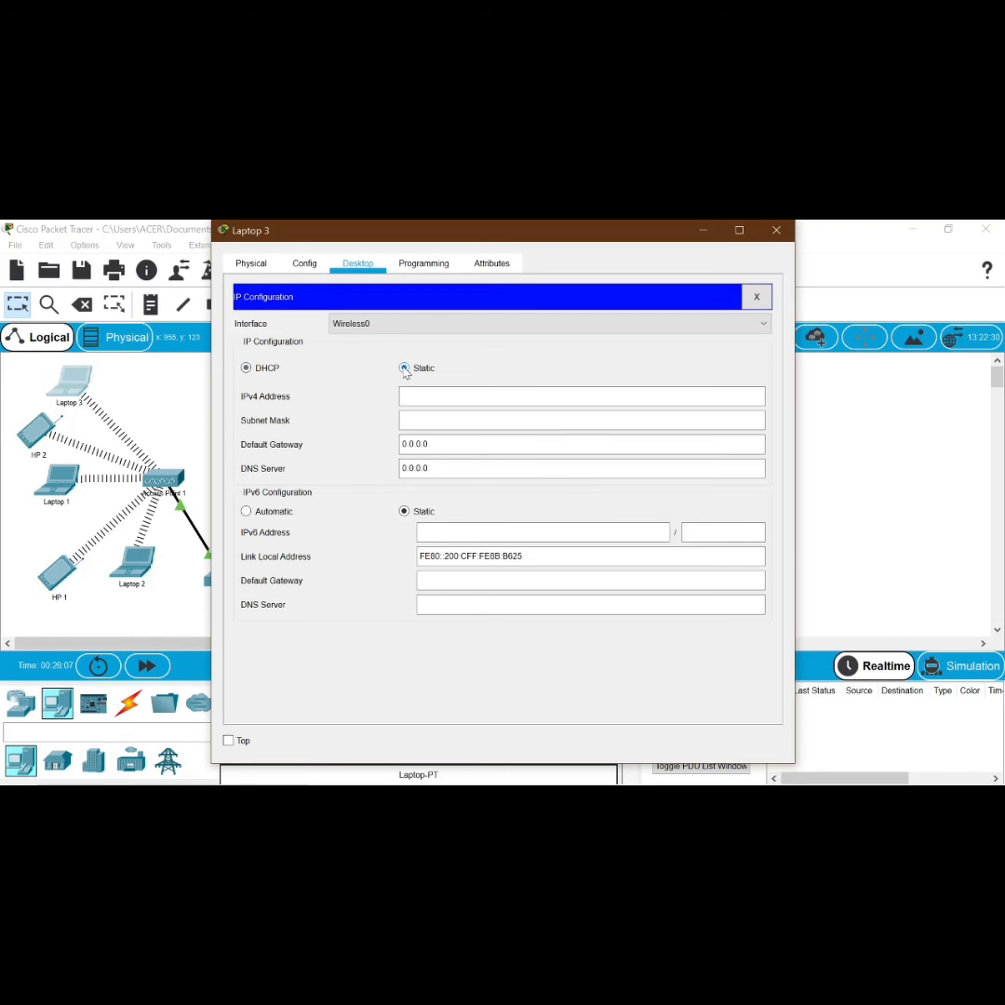
{"action": "left_click", "coordinate": [247, 369]}
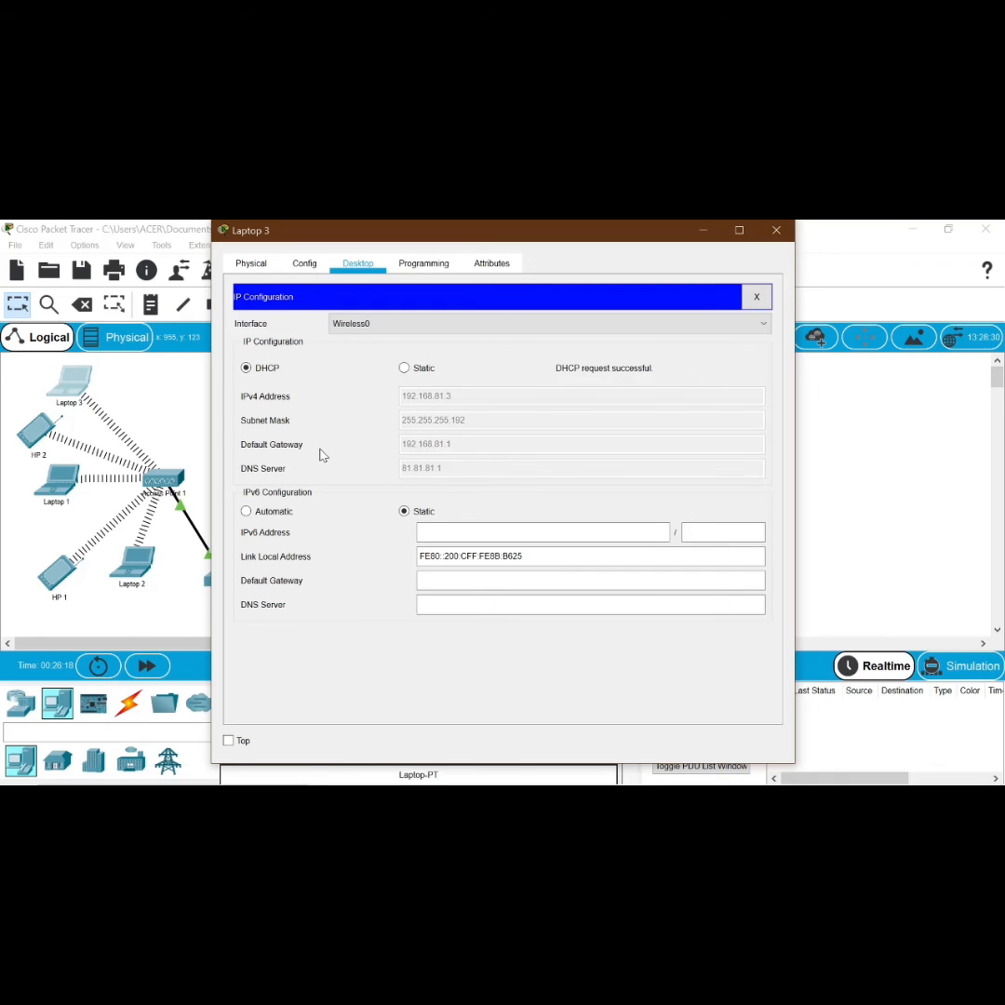
{"action": "left_click", "coordinate": [775, 230]}
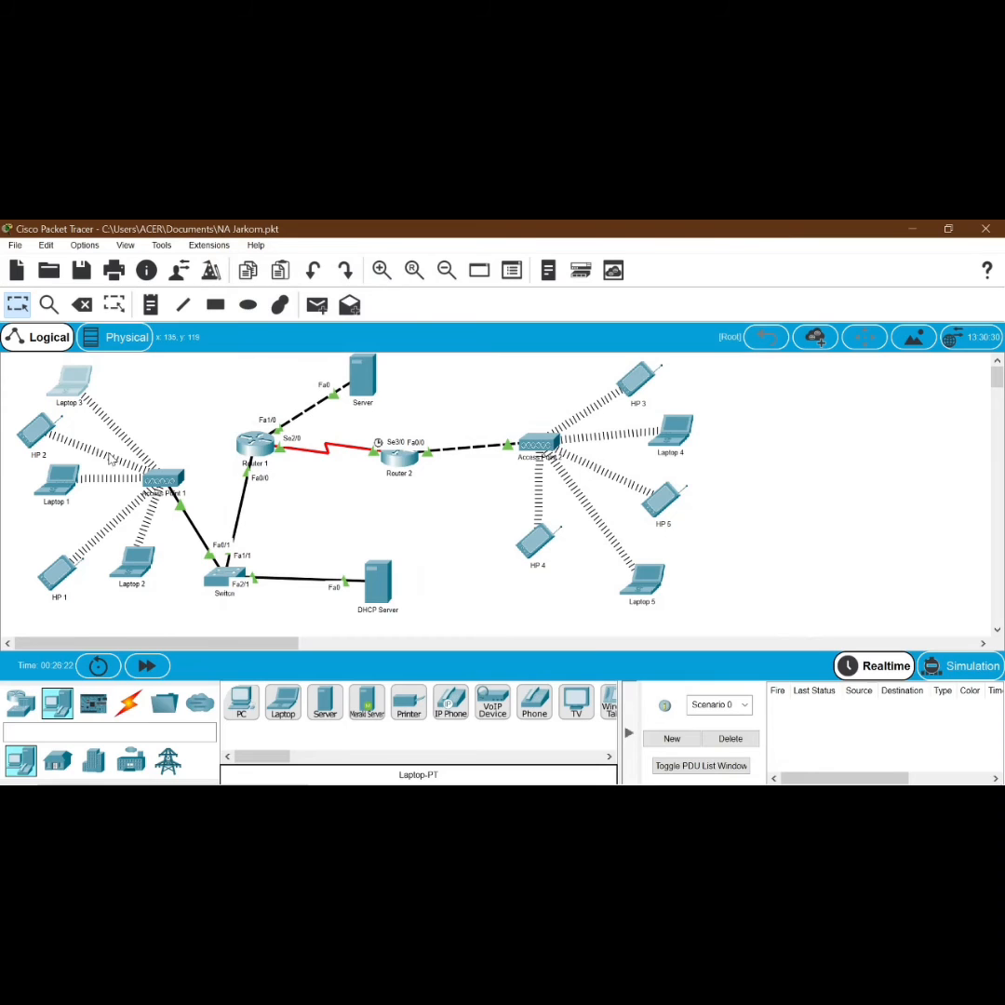
Renew HP 2's DHCP address by toggling its IP configuration to Static and back to DHCP, closing its window when done.
{"action": "left_click", "coordinate": [35, 427]}
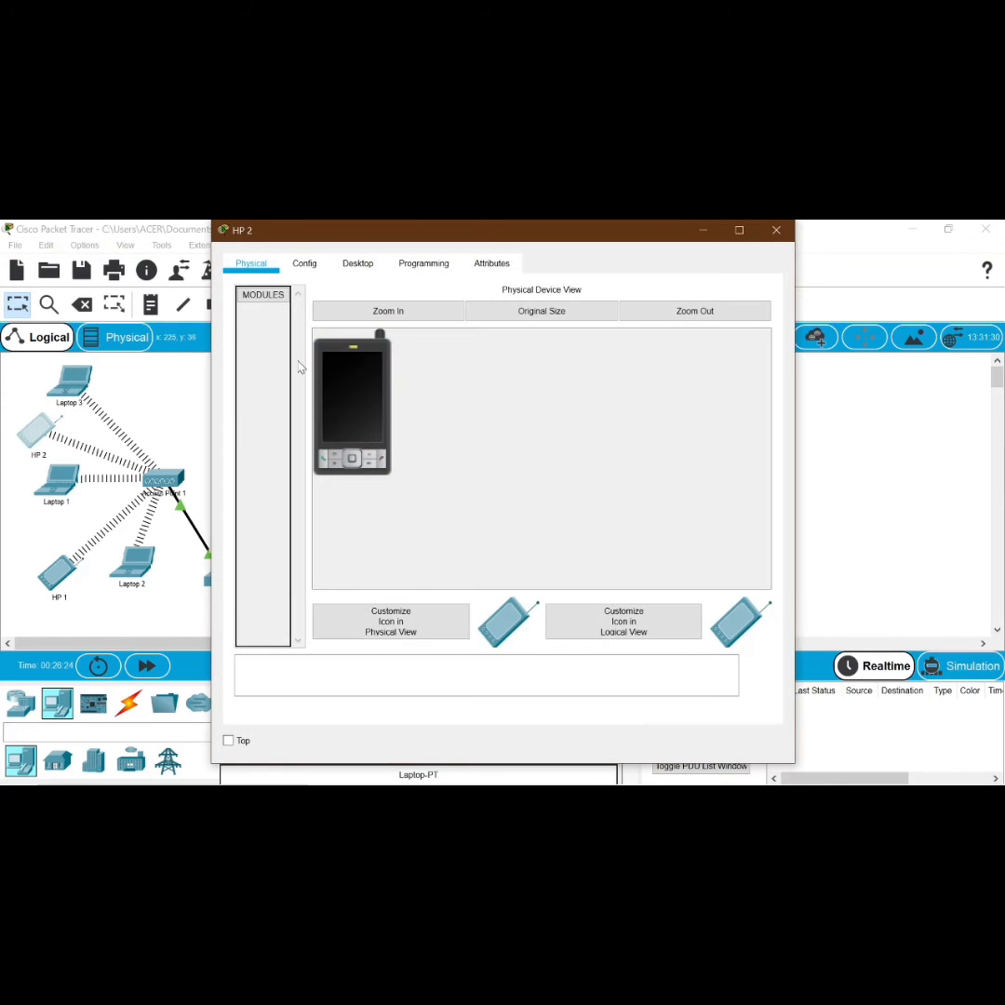
{"action": "left_click", "coordinate": [363, 266]}
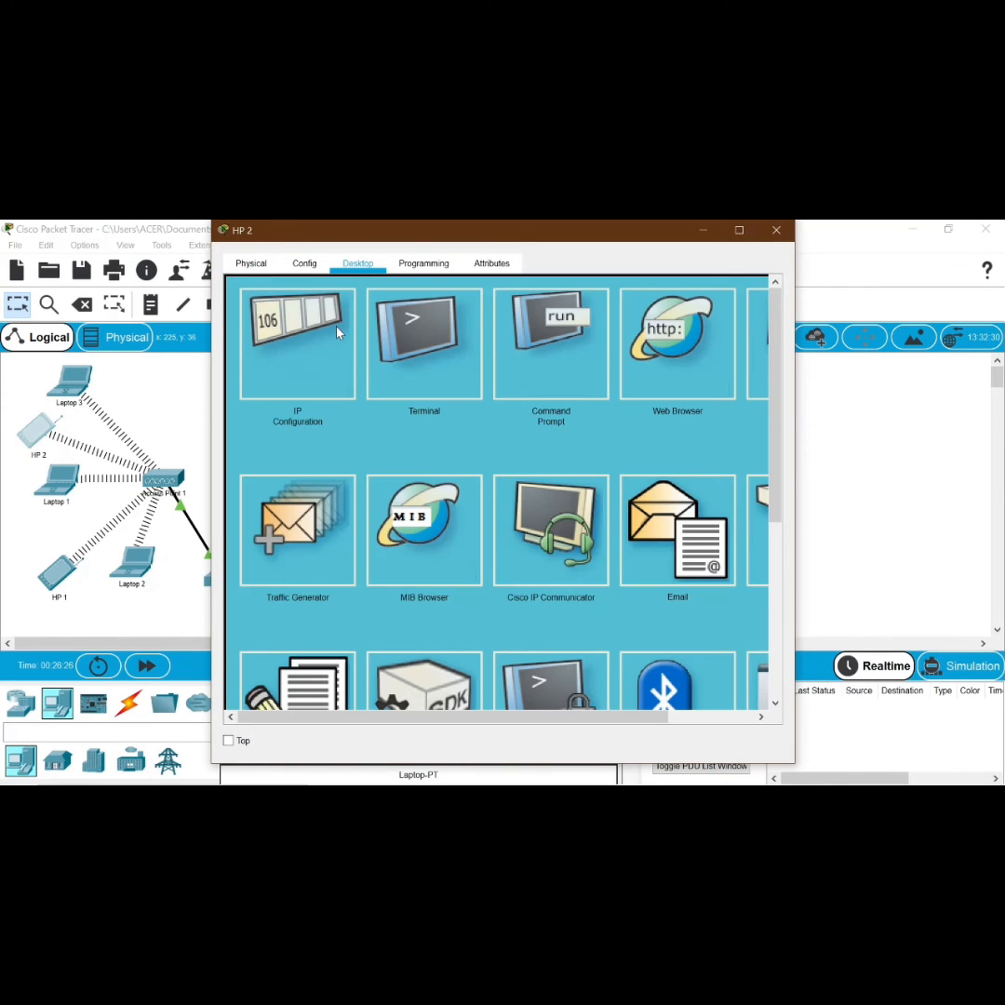
{"action": "left_click", "coordinate": [337, 332]}
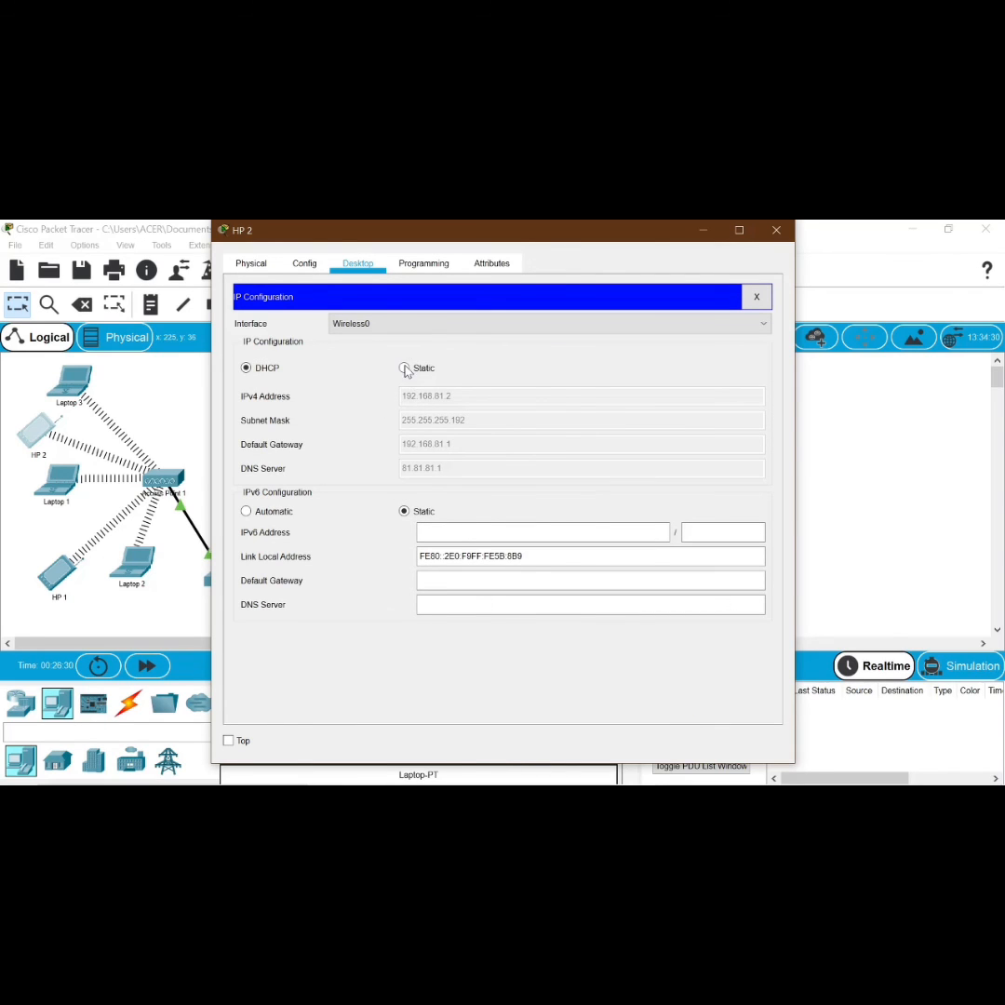
{"action": "left_click", "coordinate": [406, 368]}
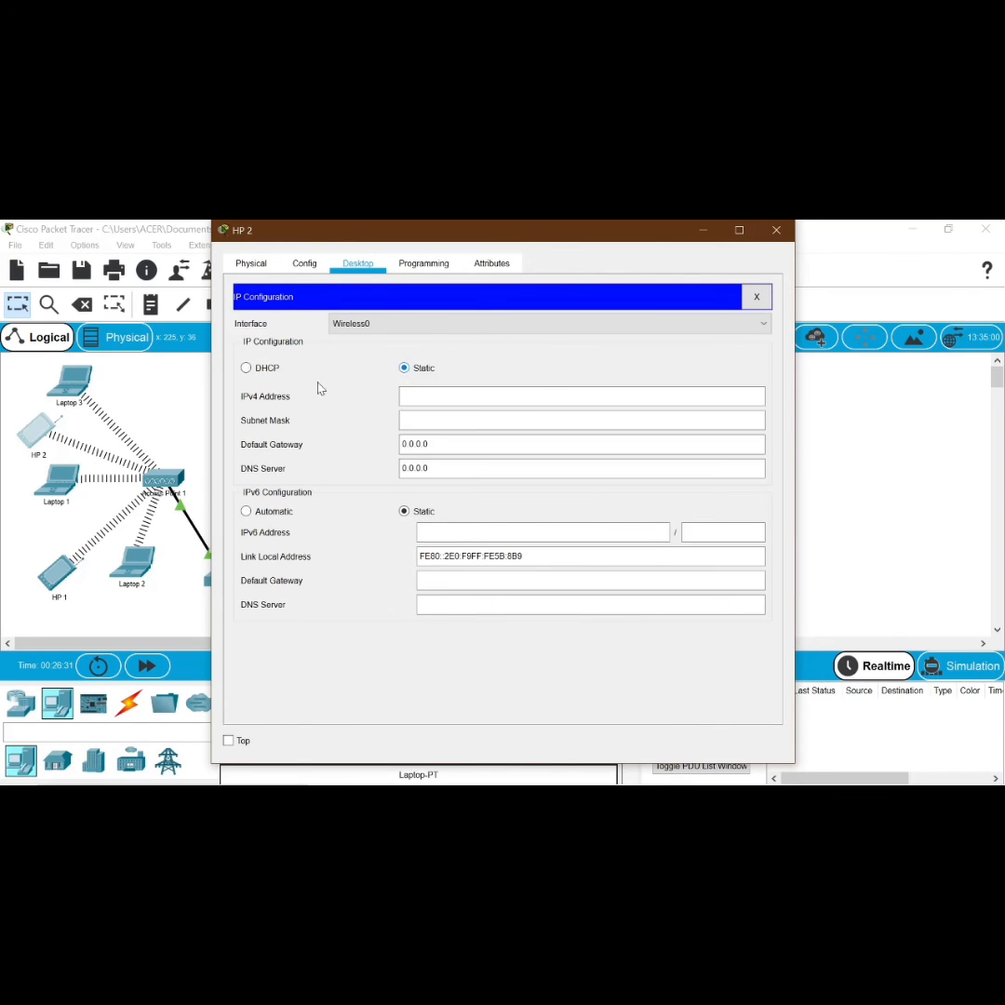
{"action": "left_click", "coordinate": [246, 369]}
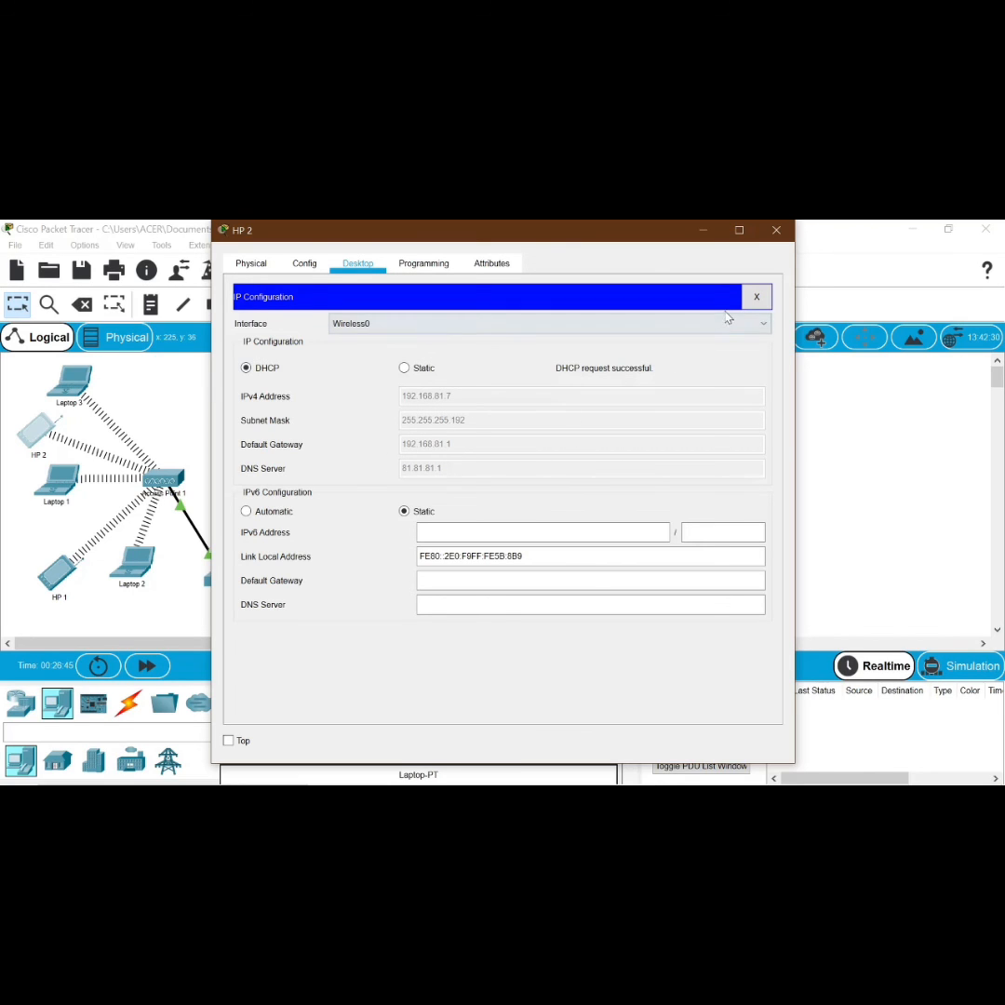
{"action": "left_click", "coordinate": [778, 231]}
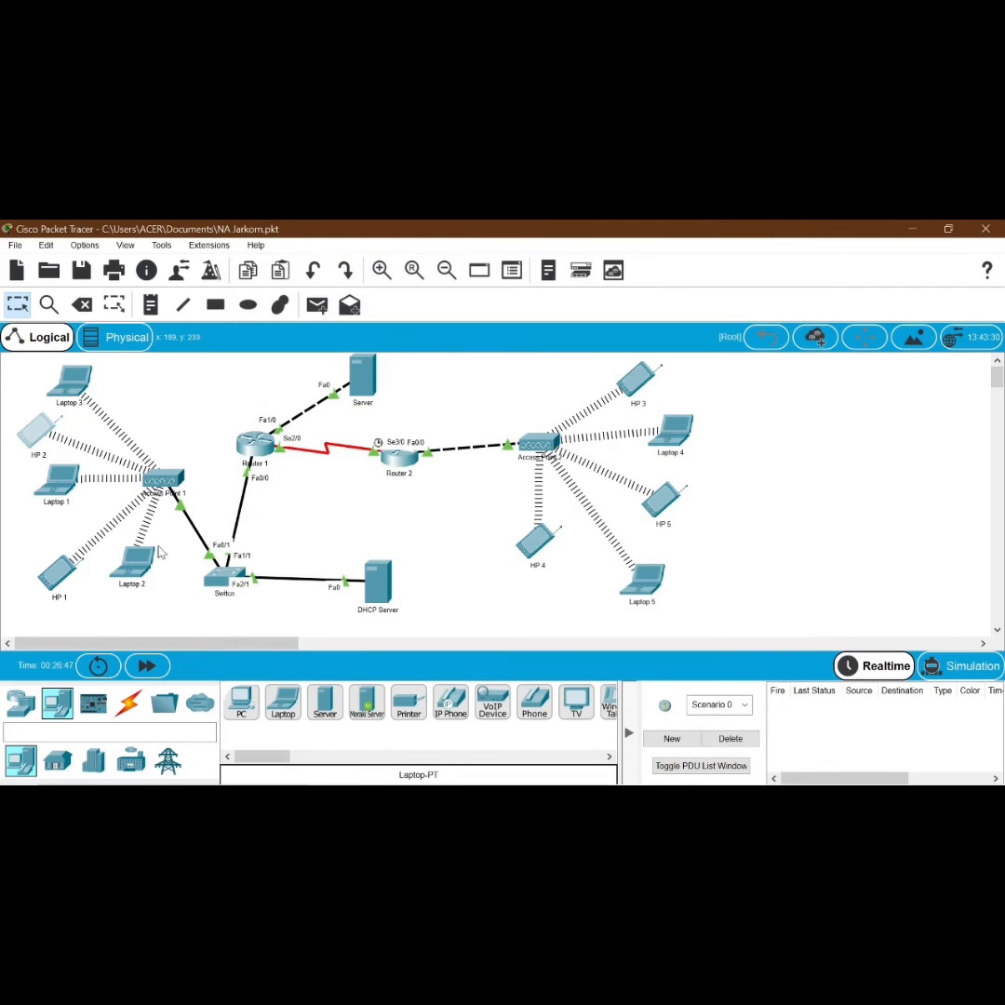
Renew Laptop 1's DHCP address by toggling its IP configuration to Static and back to DHCP, closing its window when done.
{"action": "left_click", "coordinate": [54, 488]}
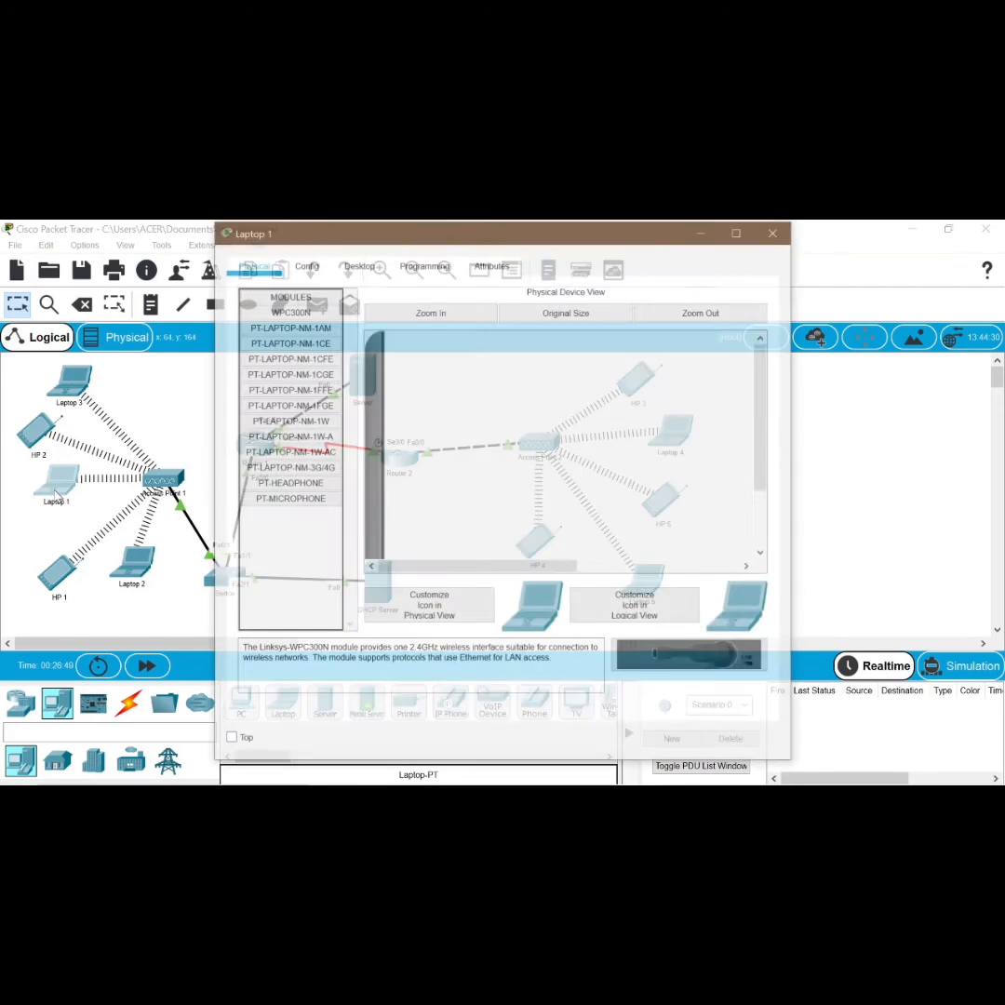
{"action": "left_click", "coordinate": [357, 264]}
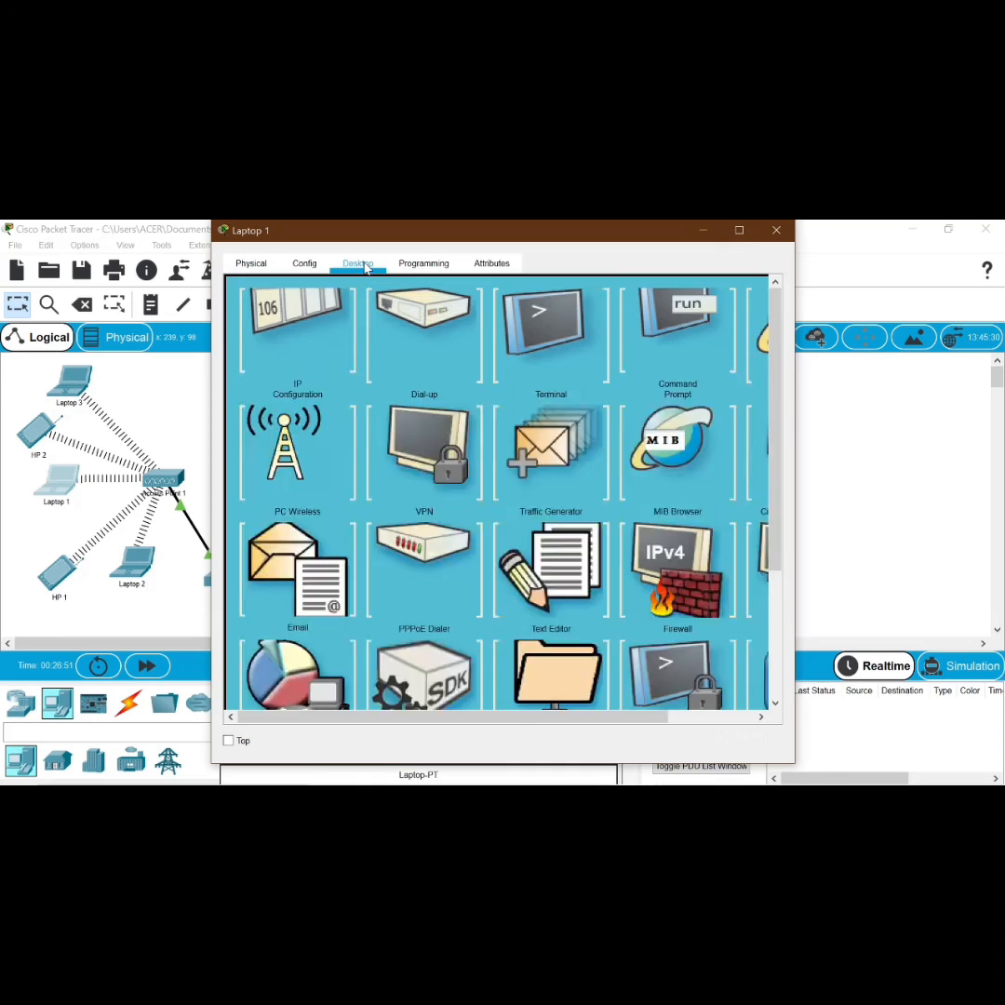
{"action": "left_click", "coordinate": [317, 365]}
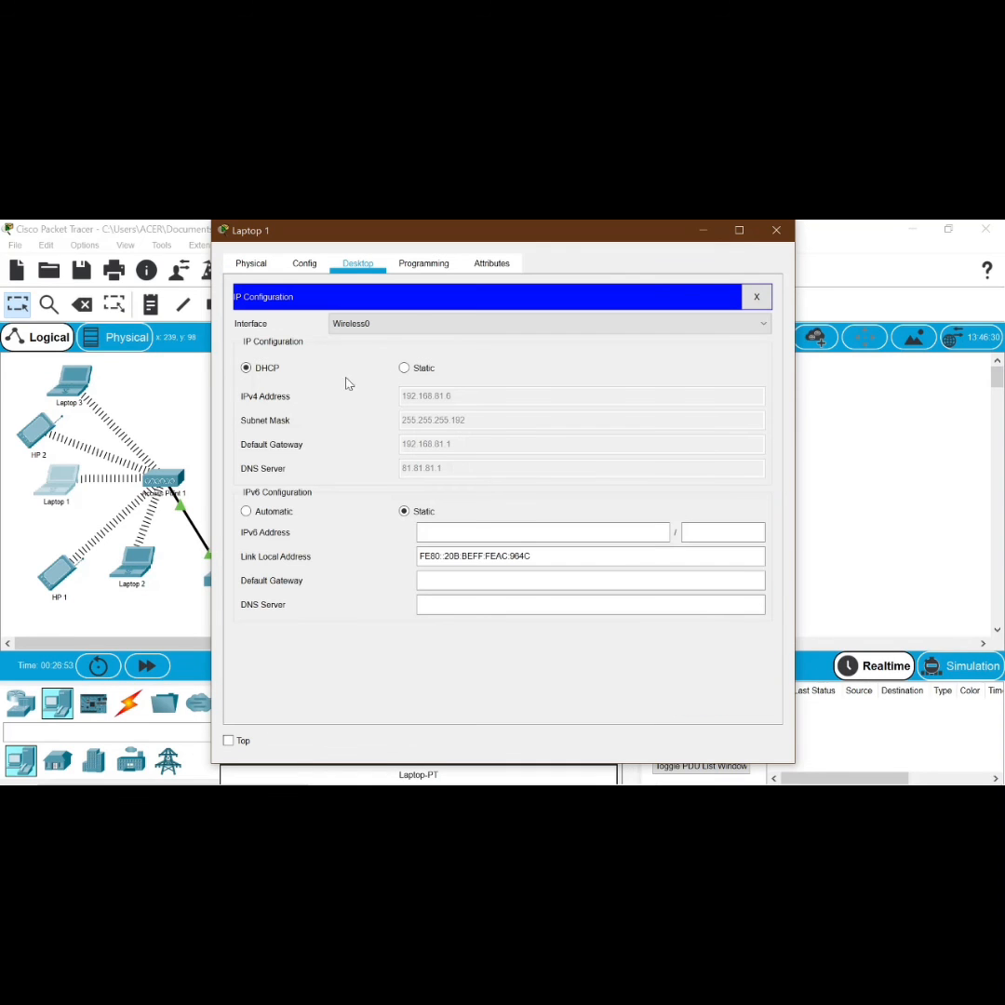
{"action": "left_click", "coordinate": [406, 369]}
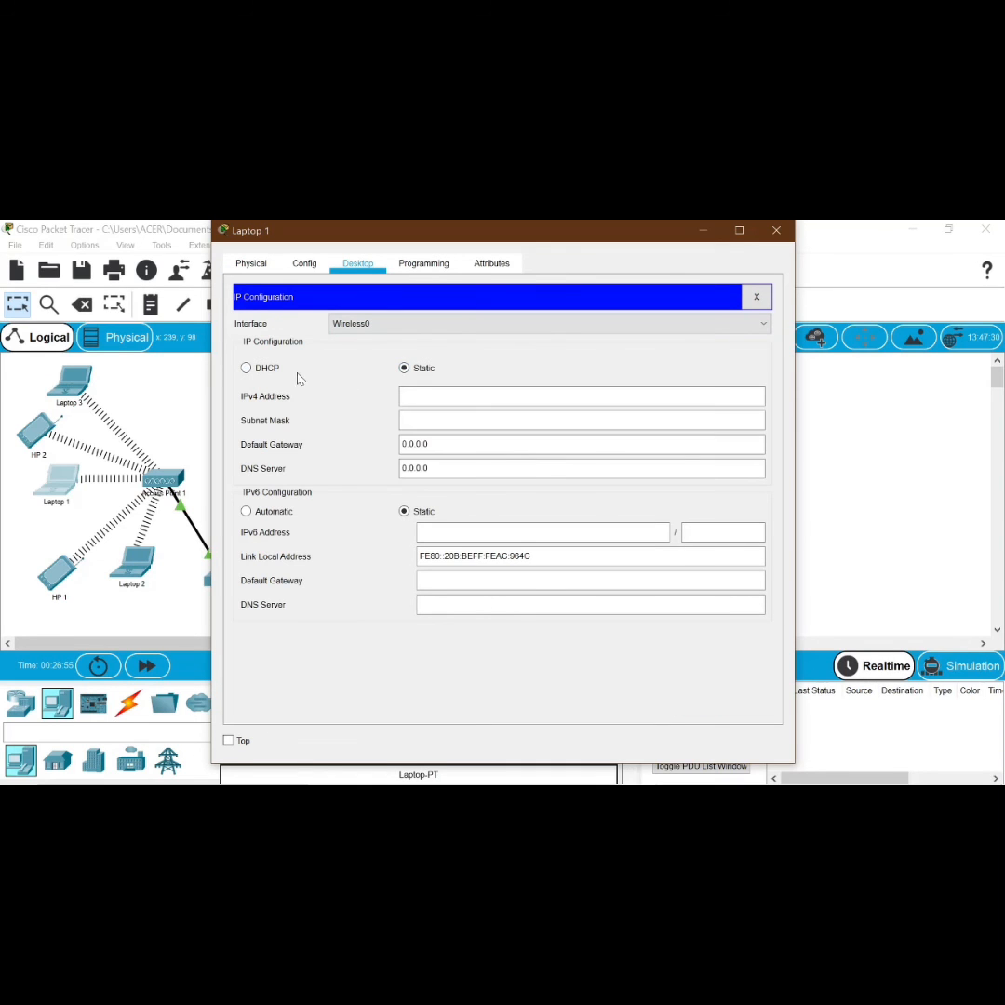
{"action": "left_click", "coordinate": [246, 369]}
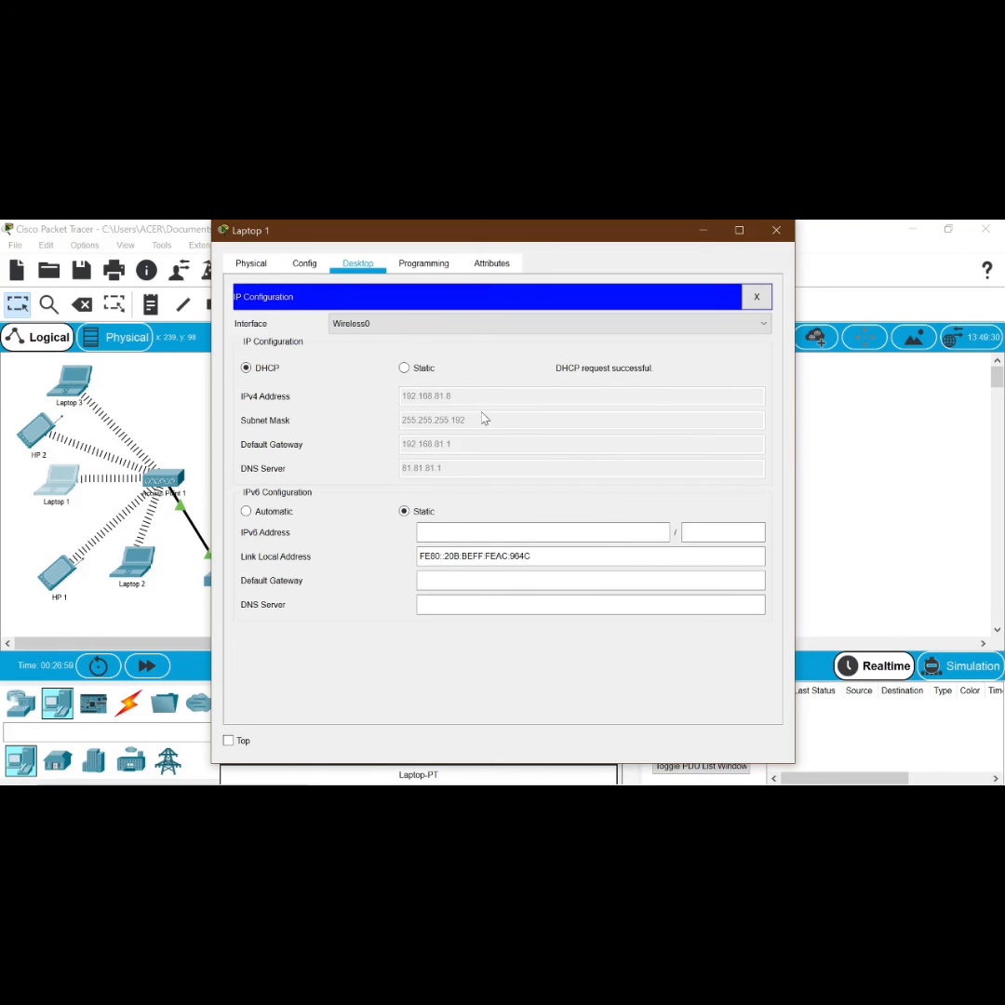
{"action": "left_click", "coordinate": [777, 231]}
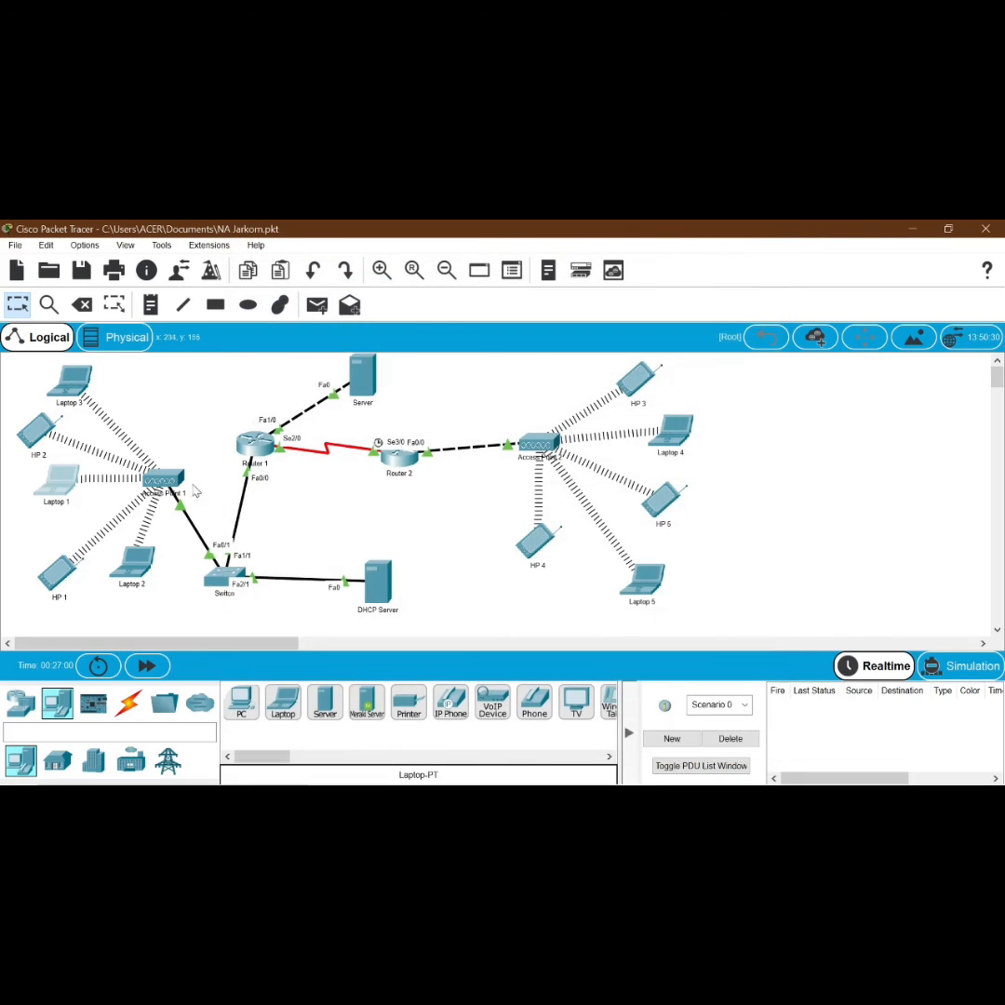
Renew HP 1's DHCP address by toggling its IP configuration to Static and back to DHCP, closing its window when done.
{"action": "left_click", "coordinate": [59, 572]}
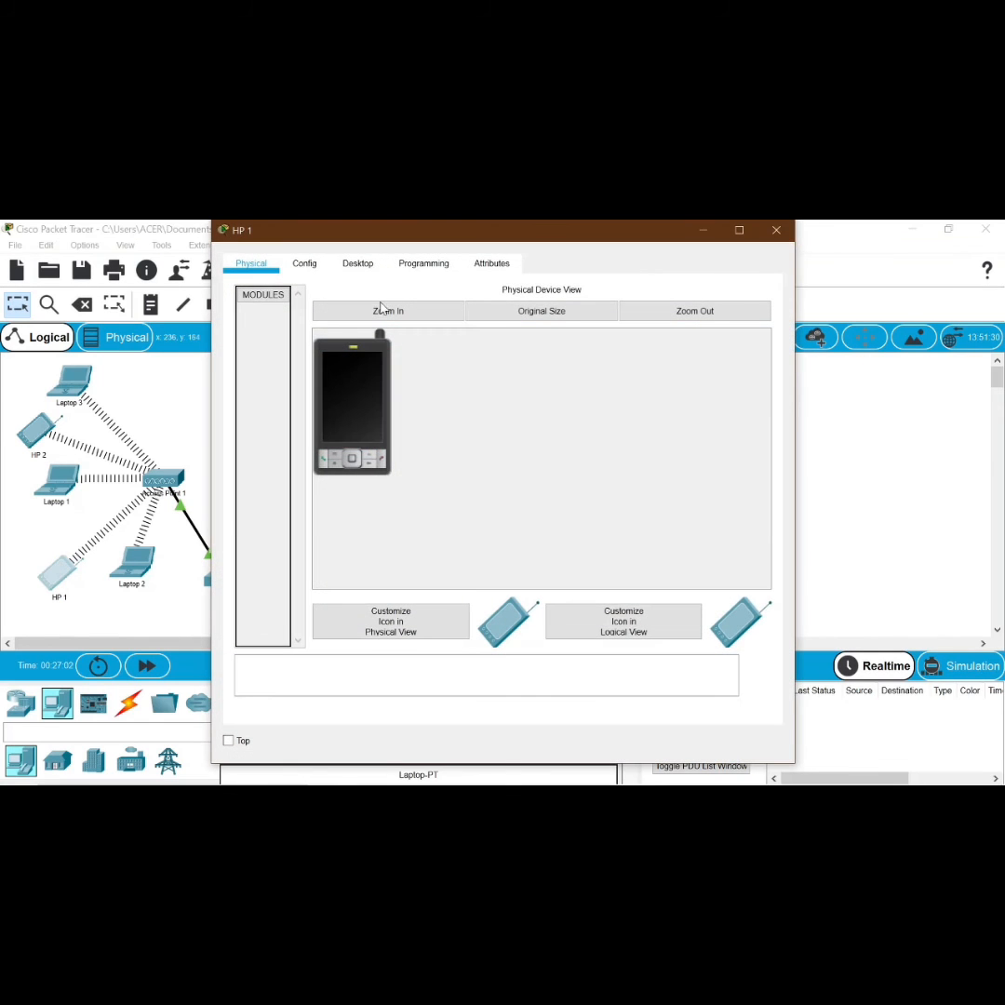
{"action": "left_click", "coordinate": [361, 267]}
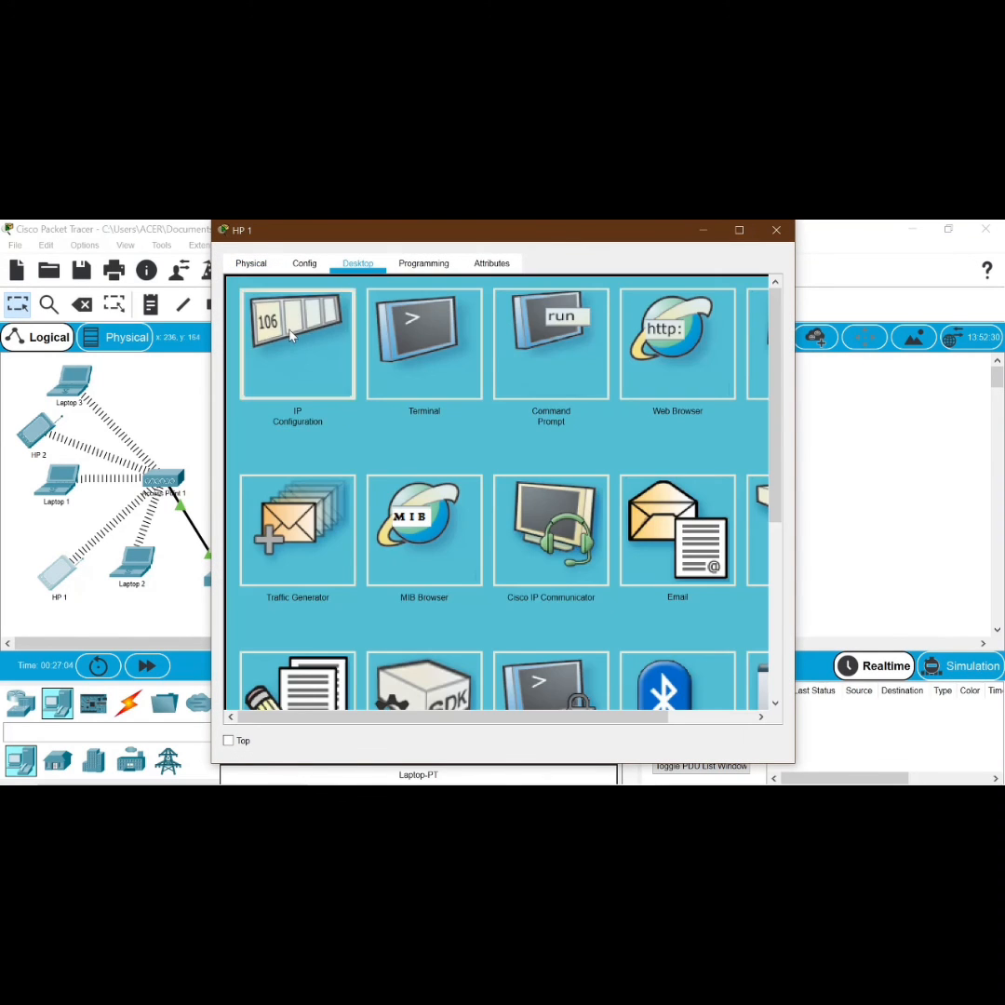
{"action": "left_click", "coordinate": [292, 334]}
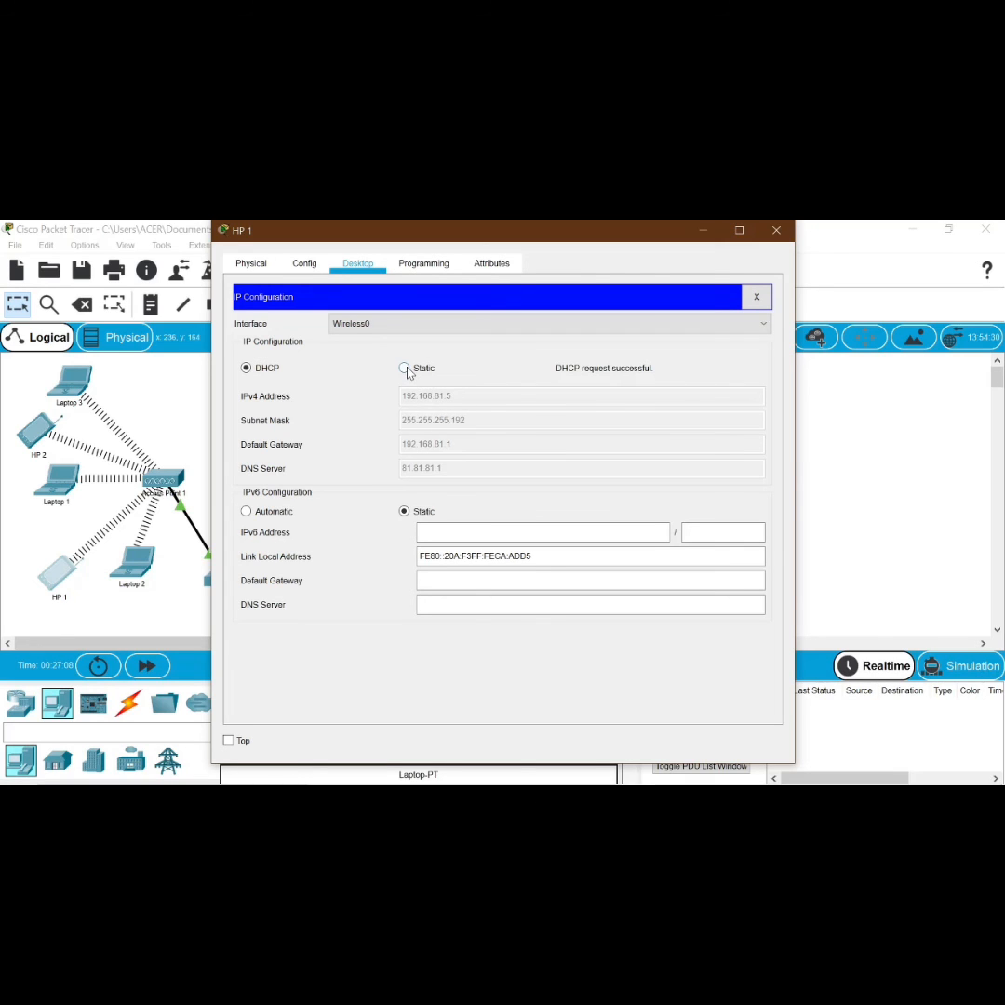
{"action": "left_click", "coordinate": [404, 368]}
{"action": "left_click", "coordinate": [246, 369]}
{"action": "left_click", "coordinate": [775, 230]}
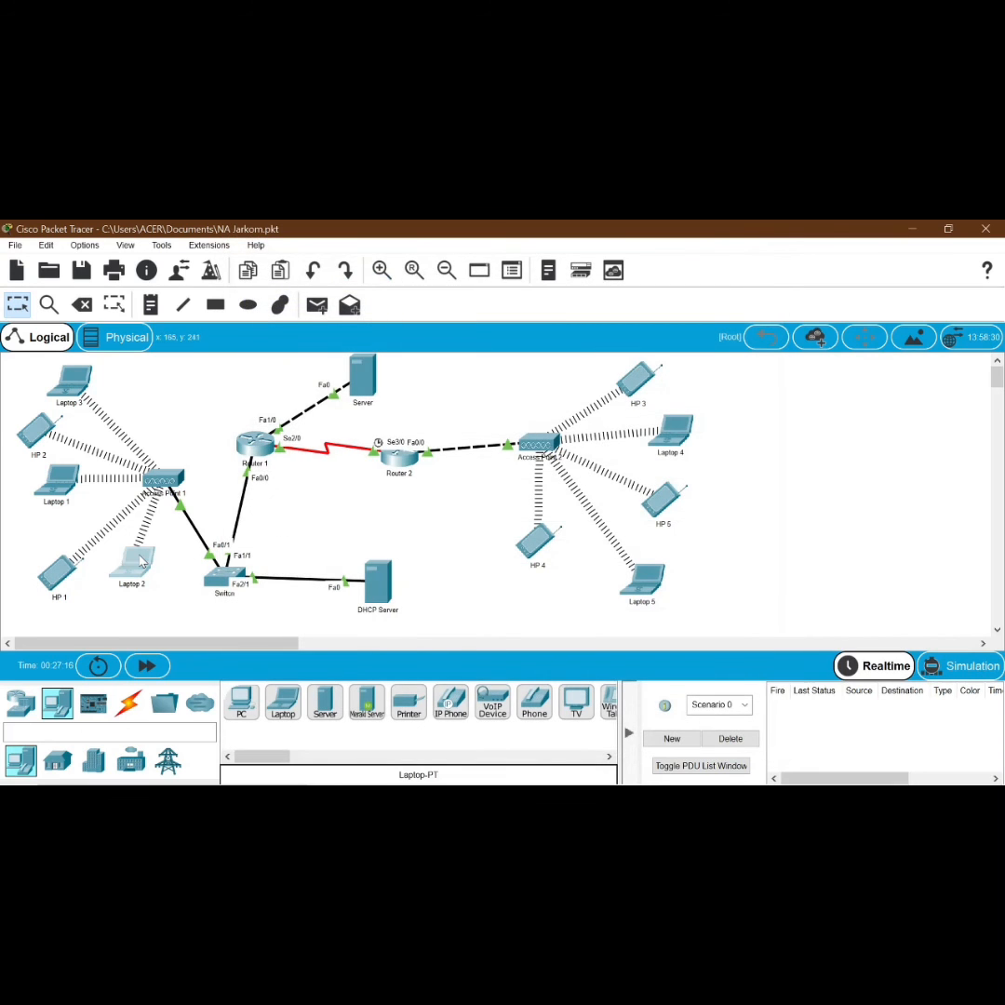
Renew Laptop 2's DHCP address by toggling its IP configuration to Static and back to DHCP, closing its window when done.
{"action": "left_click", "coordinate": [140, 561]}
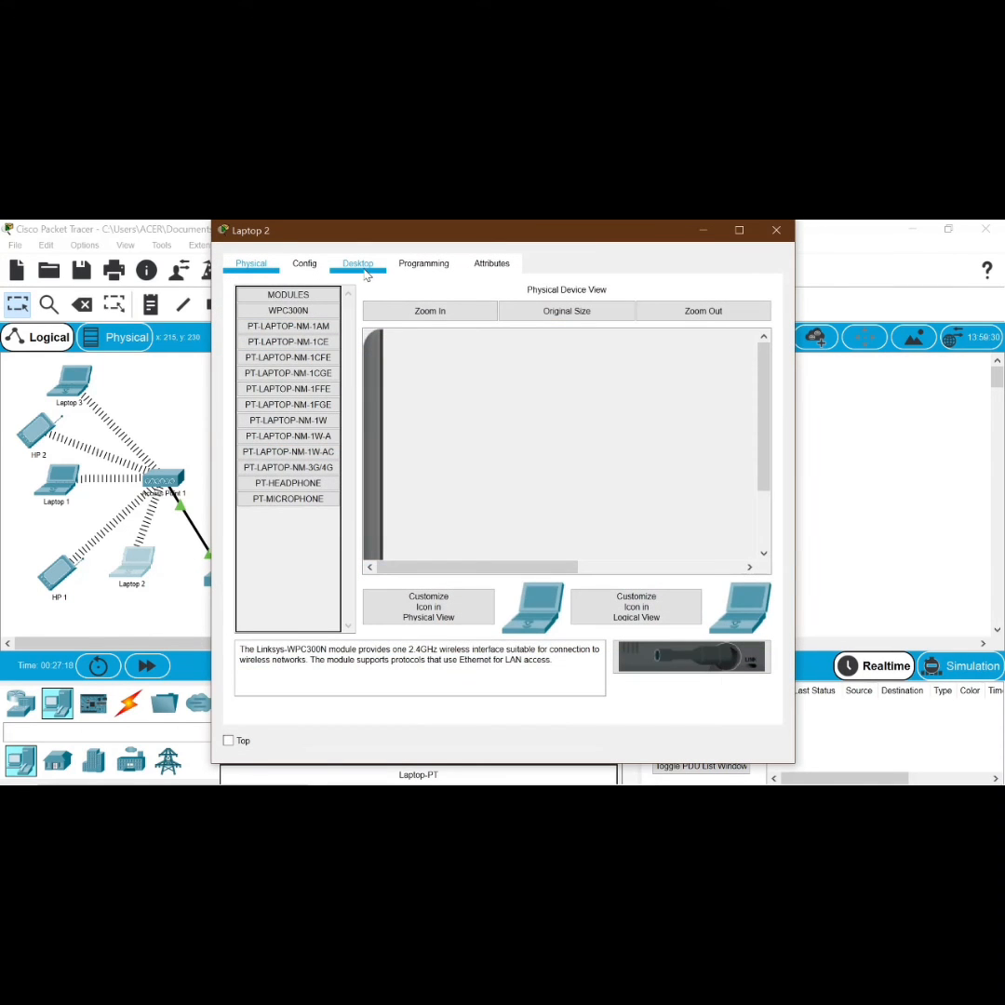
{"action": "left_click", "coordinate": [358, 266]}
{"action": "left_click", "coordinate": [275, 296]}
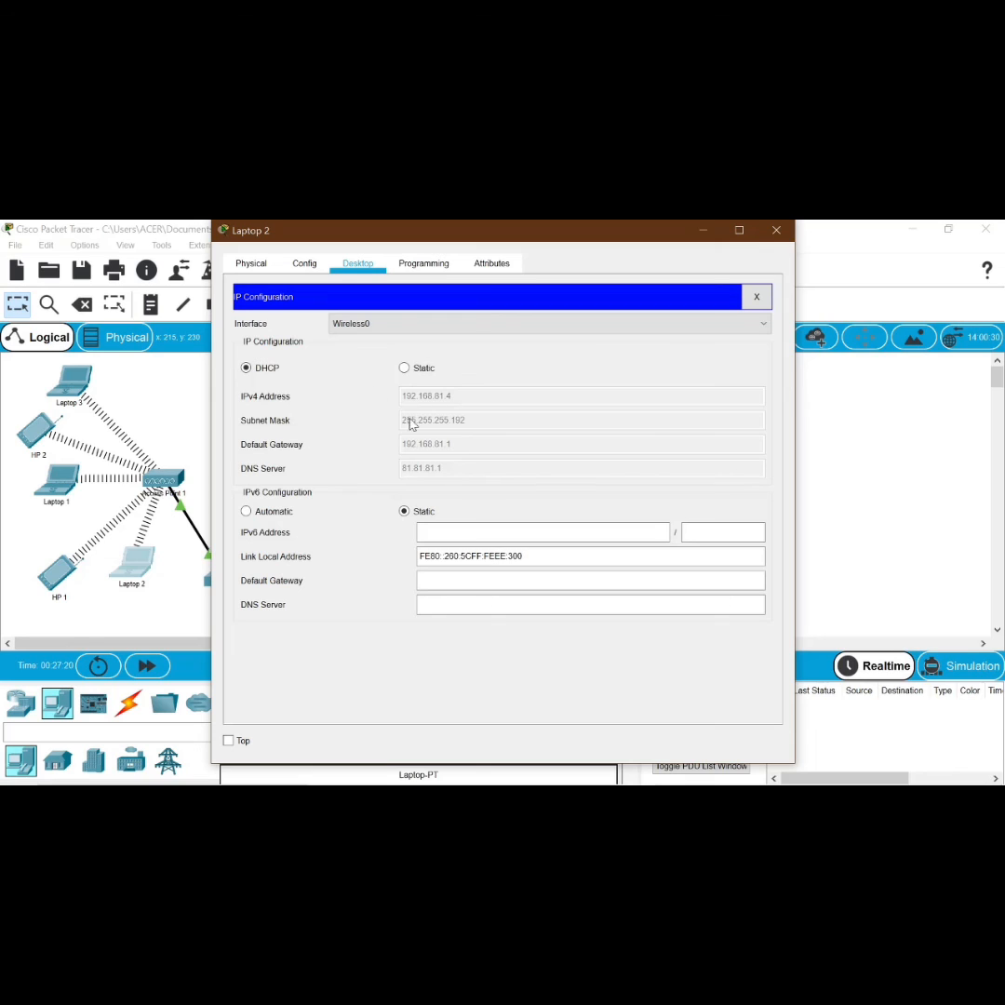
{"action": "left_click", "coordinate": [406, 369]}
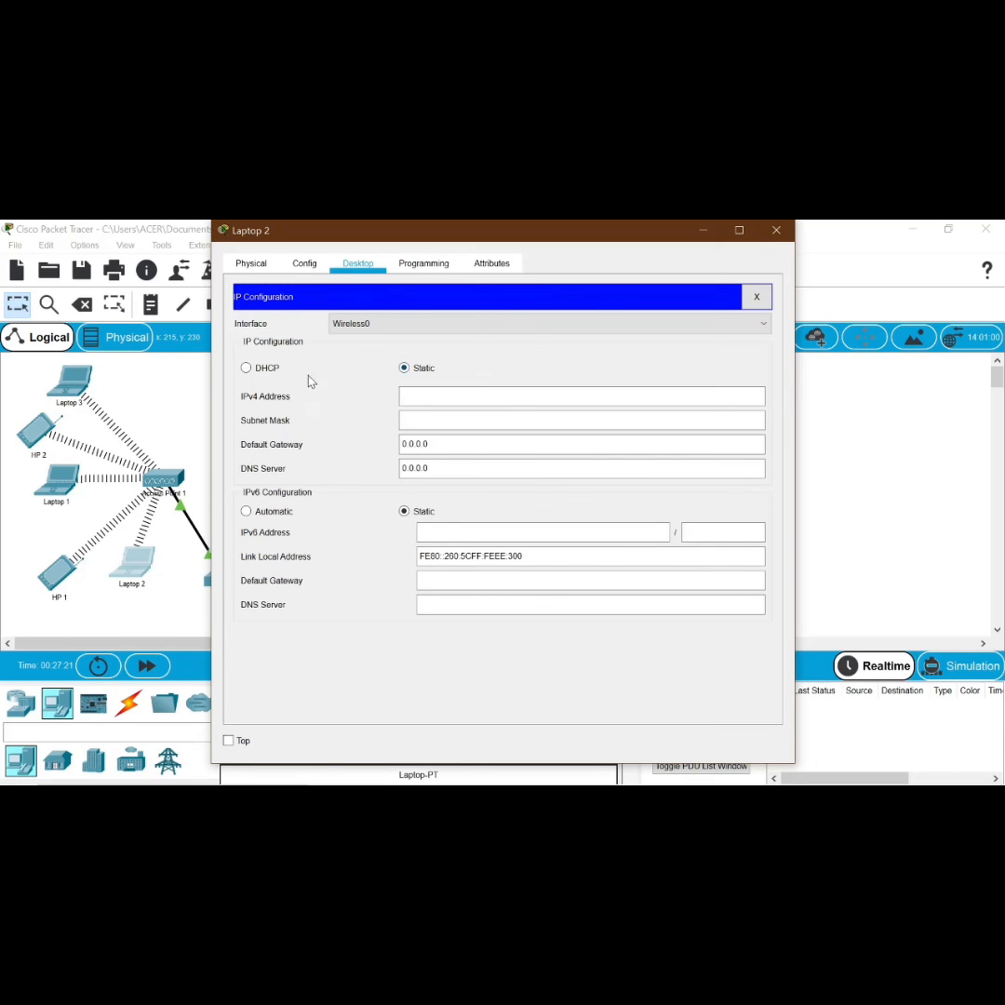
{"action": "left_click", "coordinate": [247, 368]}
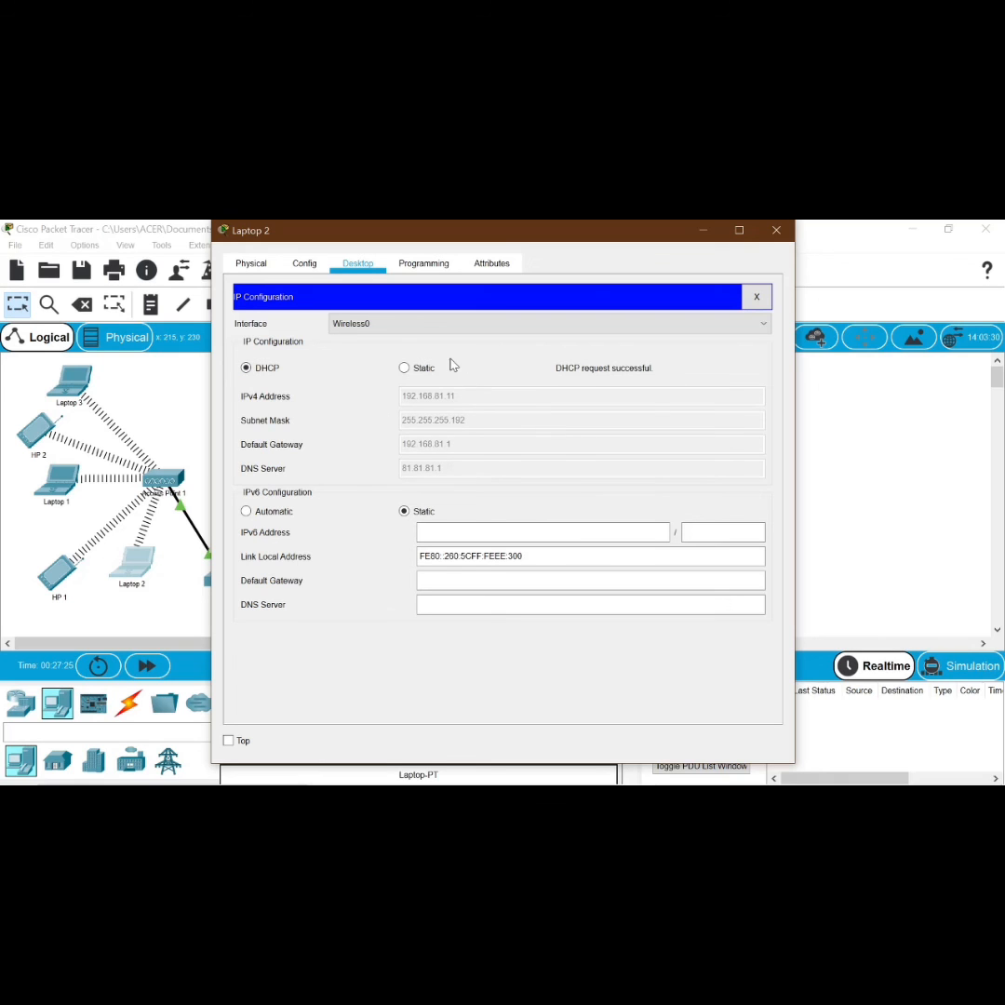
{"action": "left_click", "coordinate": [777, 231]}
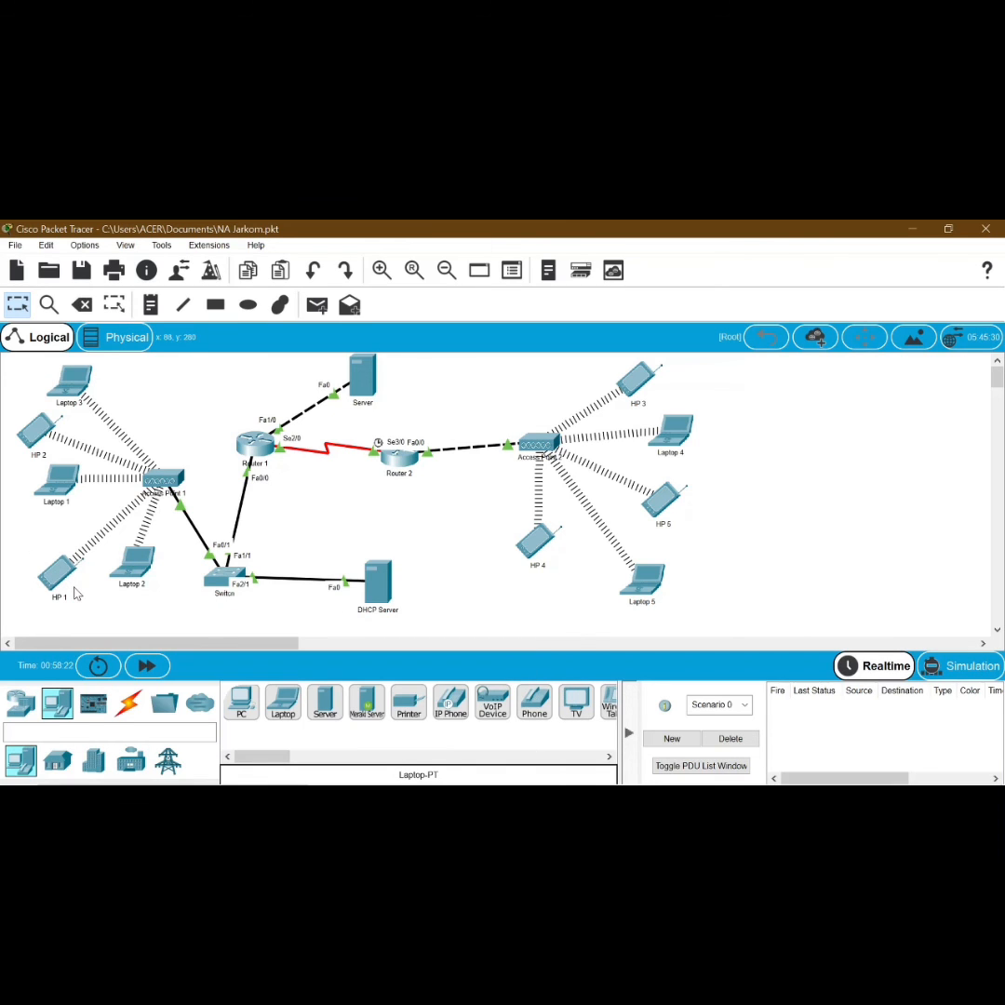
Test connectivity from Laptop 2's Command Prompt by pinging 192.168.81.3.
{"action": "mouse_move", "coordinate": [78, 593]}
{"action": "left_click", "coordinate": [138, 570]}
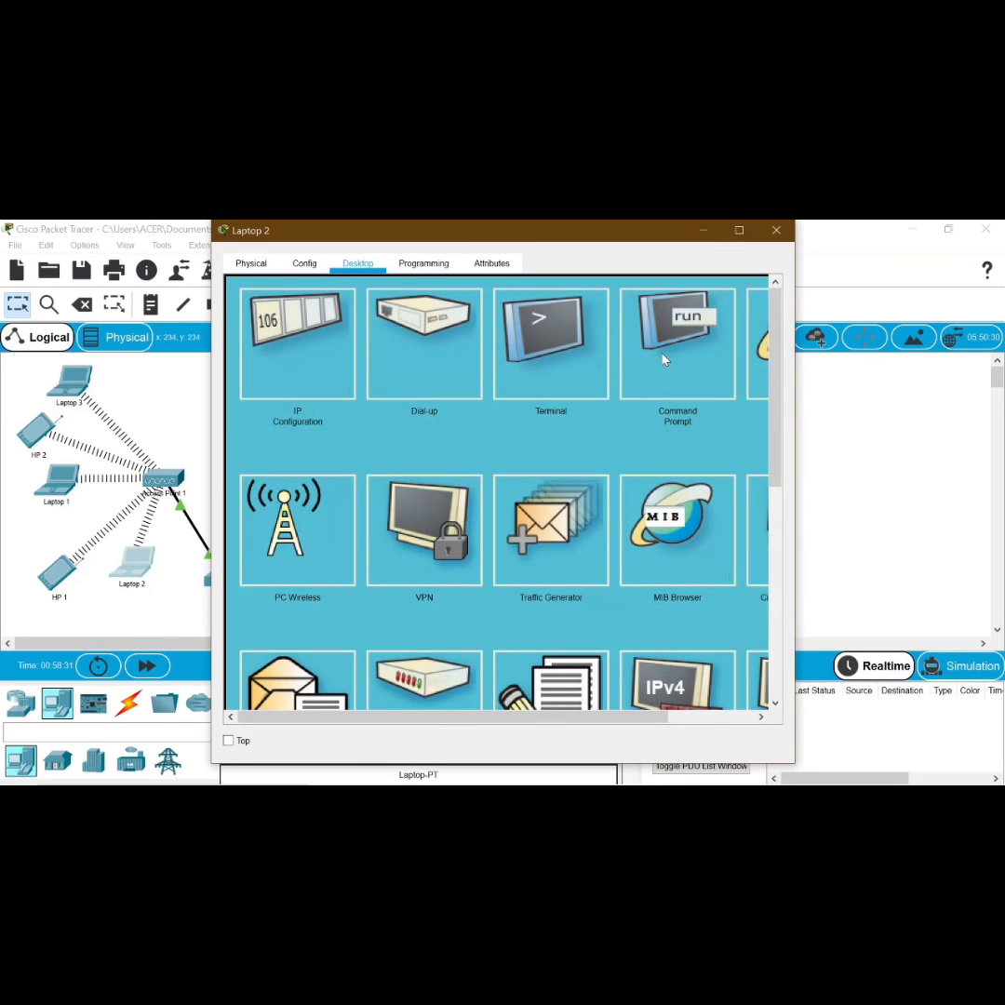
{"action": "left_click", "coordinate": [665, 346]}
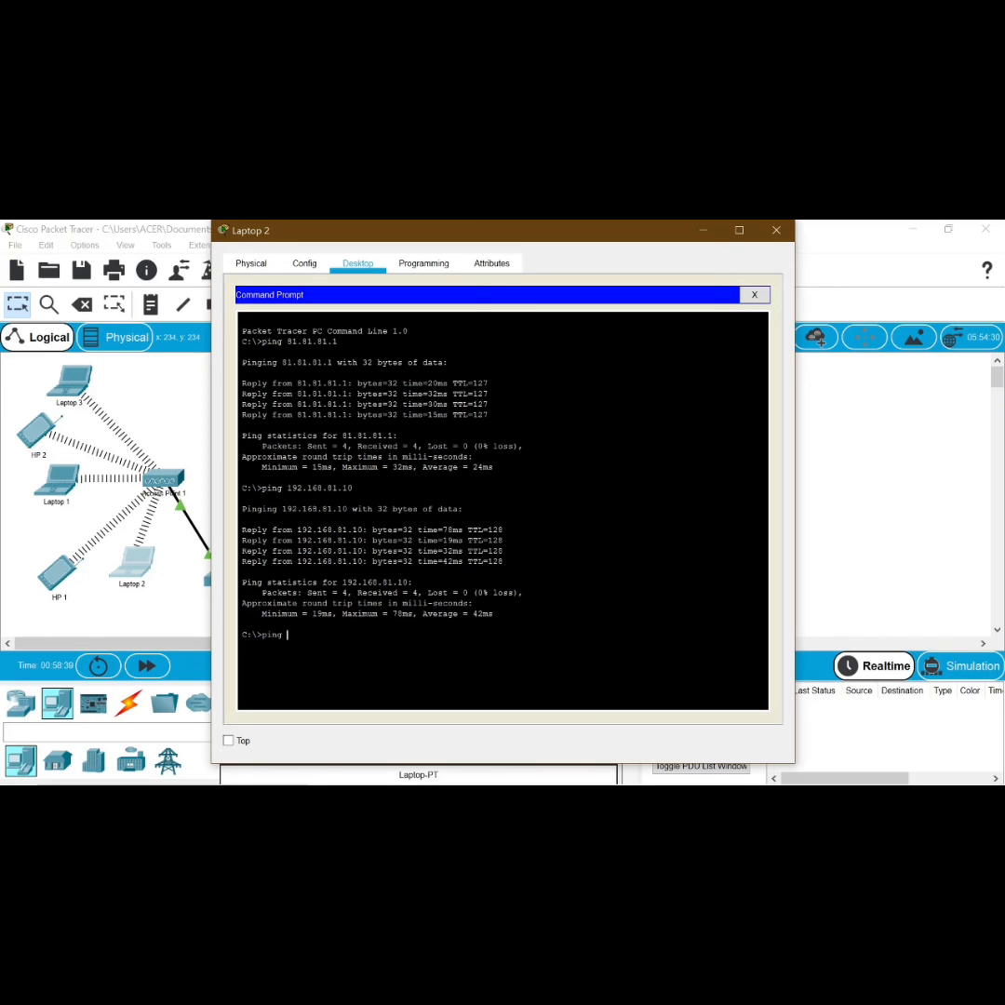
{"action": "type", "text": "ping 192.168.81.3"}
{"action": "key", "text": "Return"}
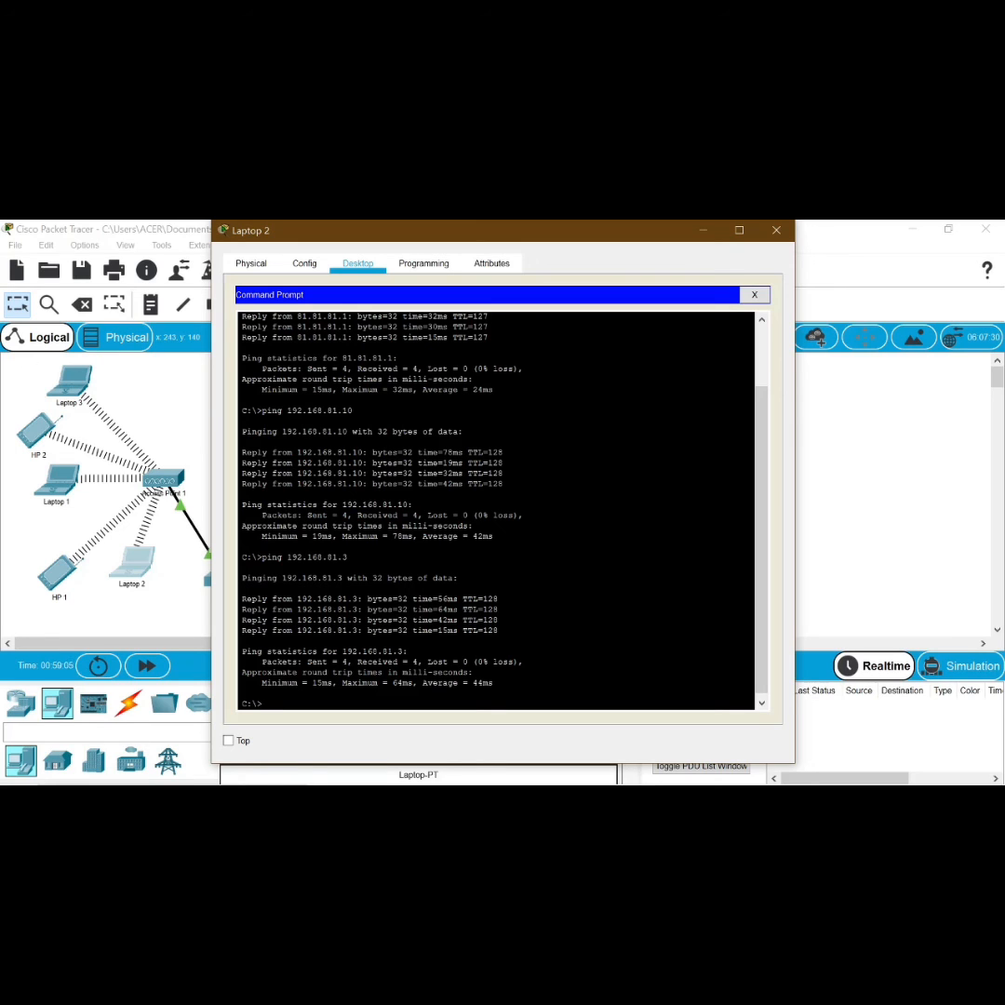
Ping 81.81.81.1 and 192.168.81.10 from Laptop 2's Command Prompt.
{"action": "type", "text": "ng 81.81.81"}
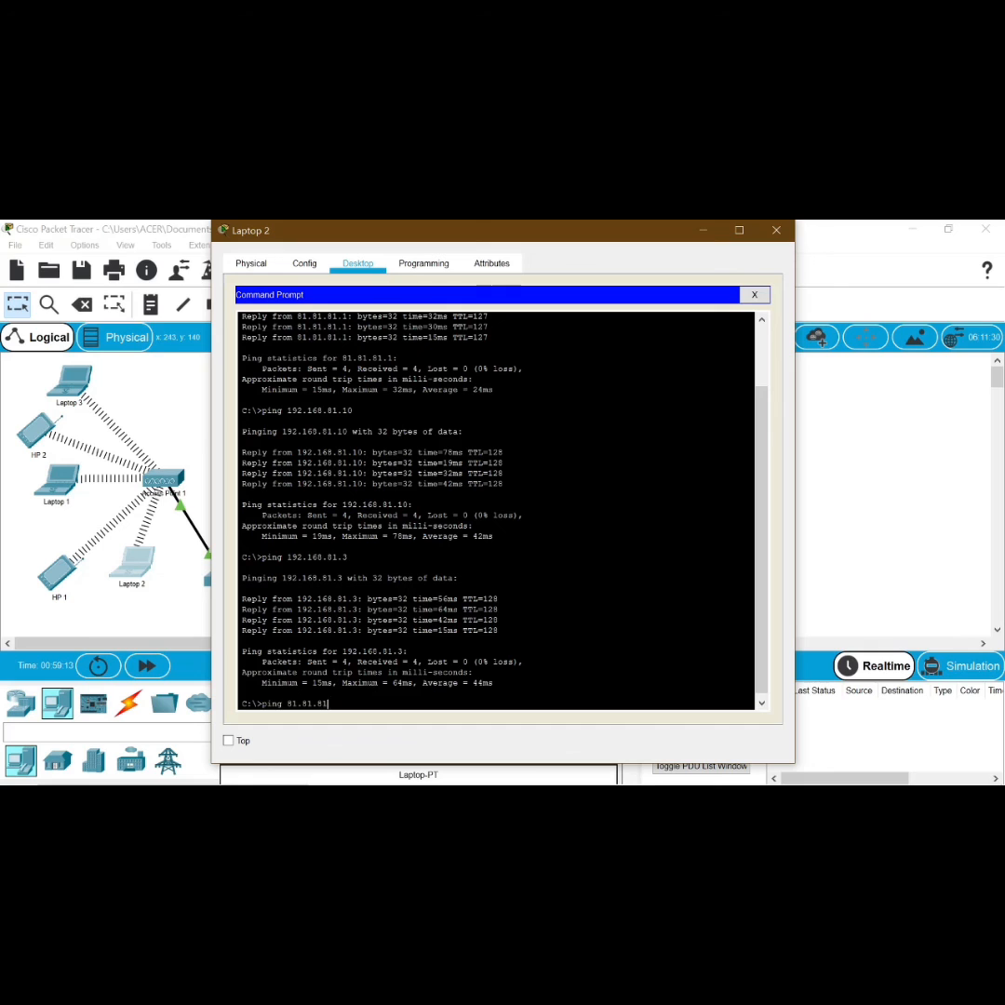
{"action": "type", "text": "."}
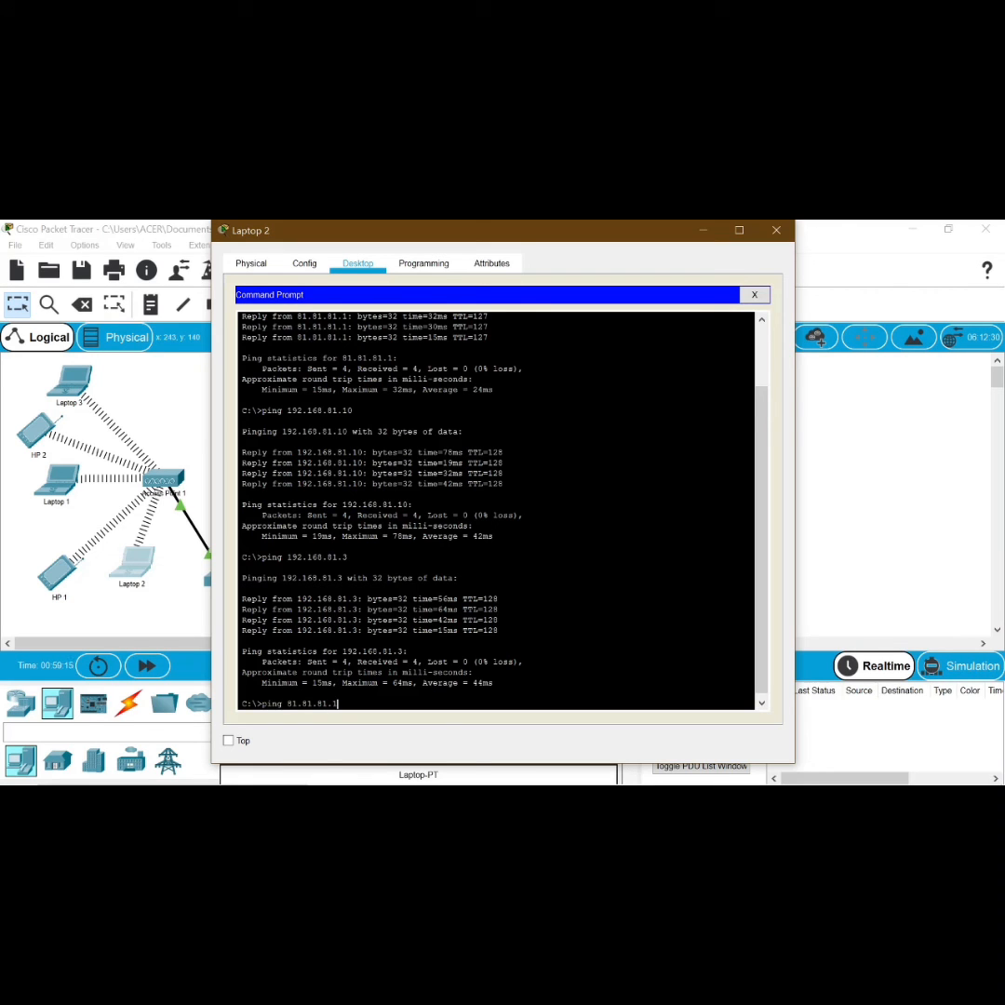
{"action": "type", "text": "1"}
{"action": "key", "text": "Return"}
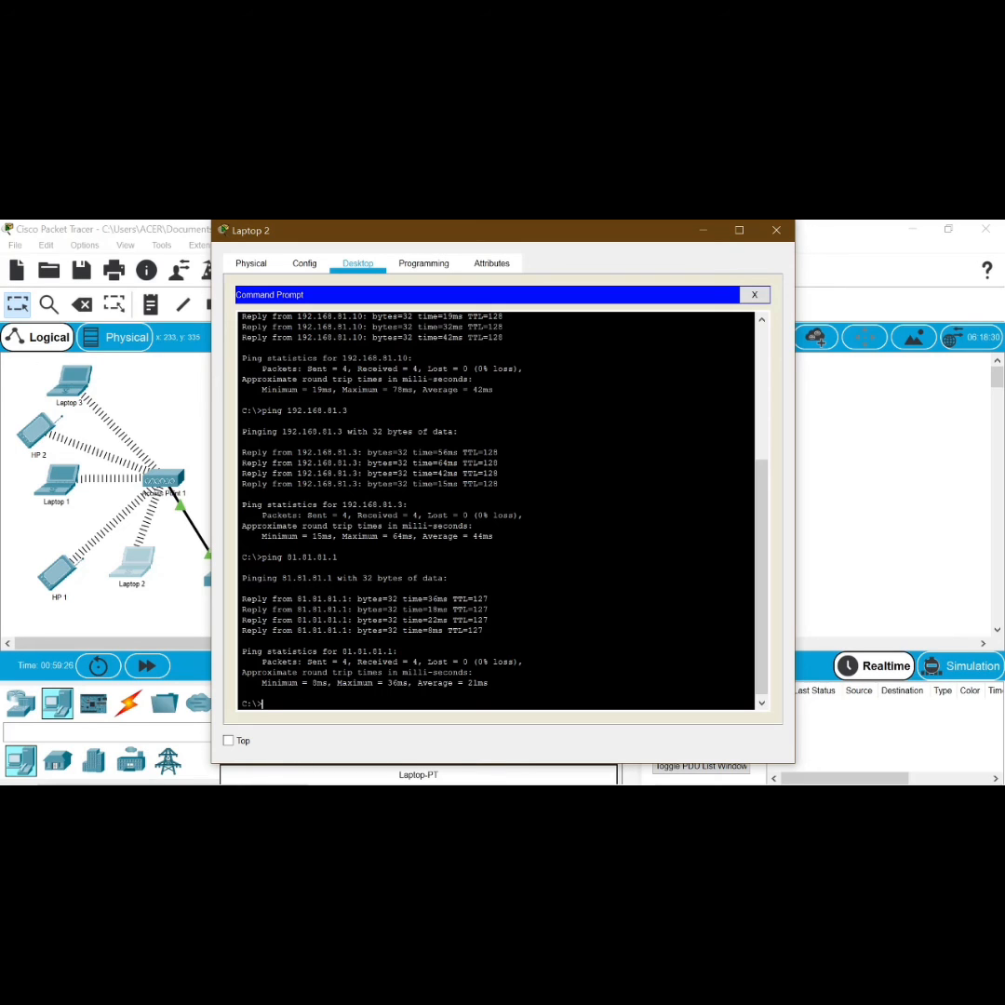
{"action": "type", "text": "ng 192.168.81.10"}
{"action": "key", "text": "Return"}
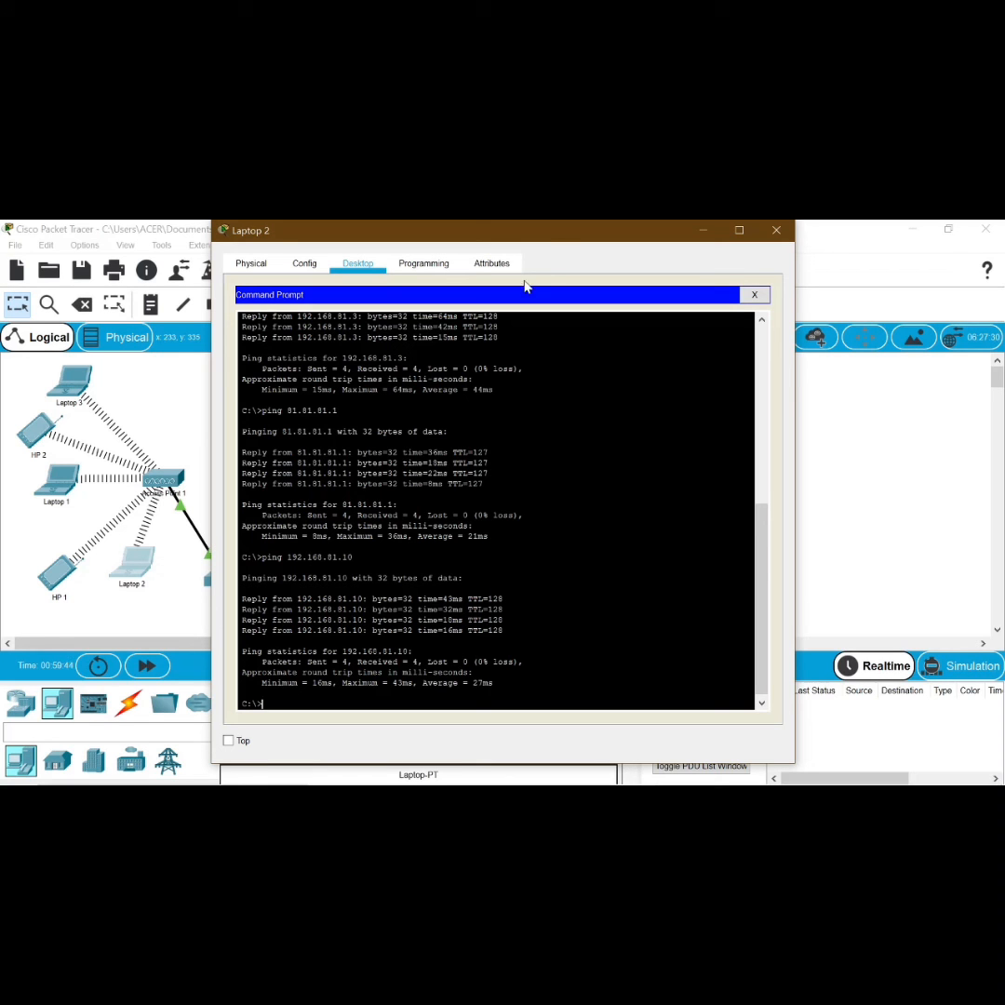
Ping 192.168.81.69 and 192.168.81.68 from Laptop 2 to test reaching the Access Point 2 network, and close its window.
{"action": "left_click_drag", "start_coordinate": [533, 239], "coordinate": [235, 289]}
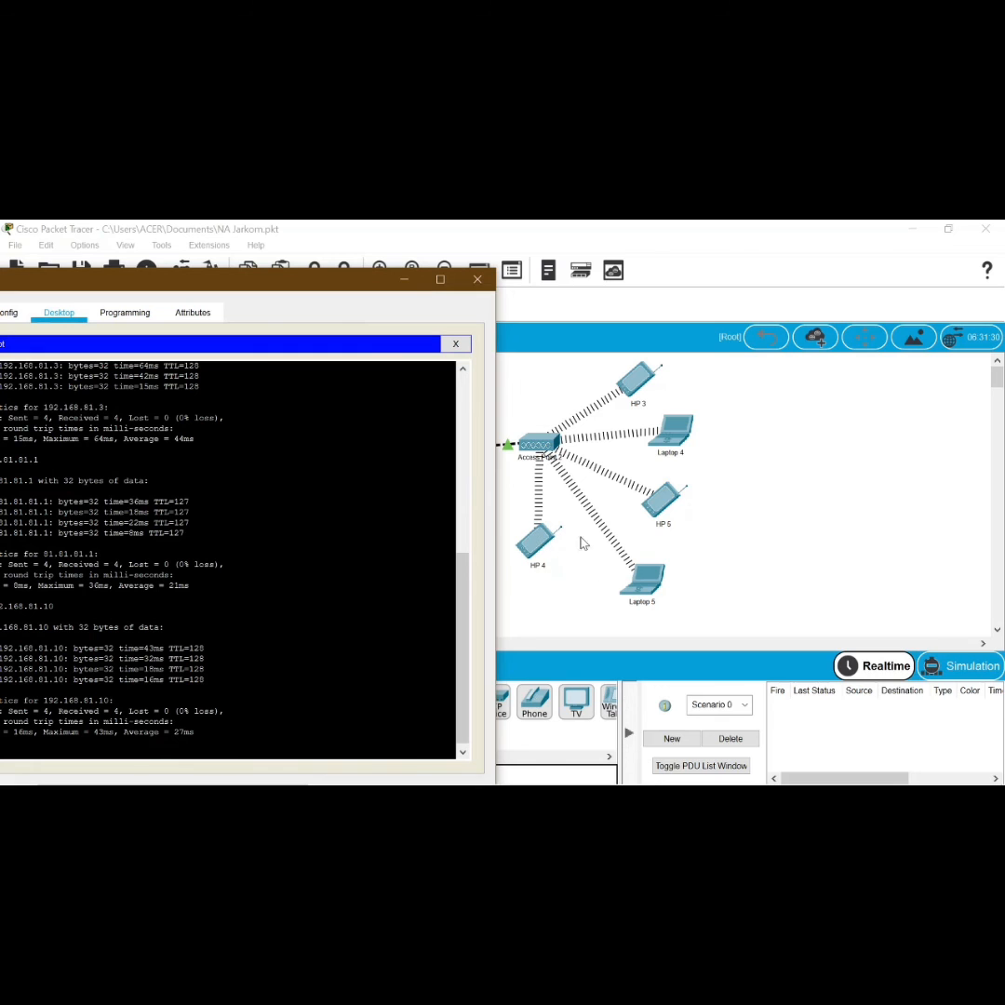
{"action": "left_click_drag", "start_coordinate": [300, 290], "coordinate": [598, 243]}
{"action": "type", "text": "pin"}
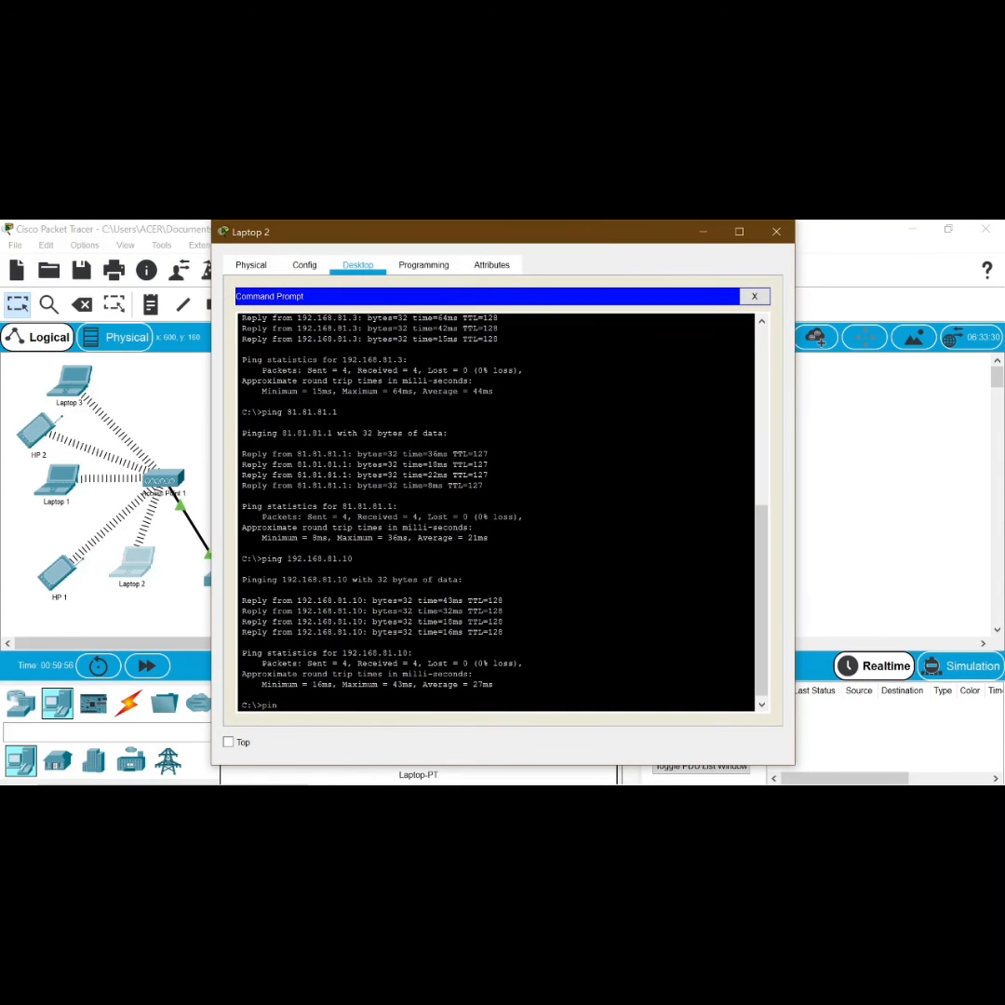
{"action": "type", "text": "g 192.168.81"}
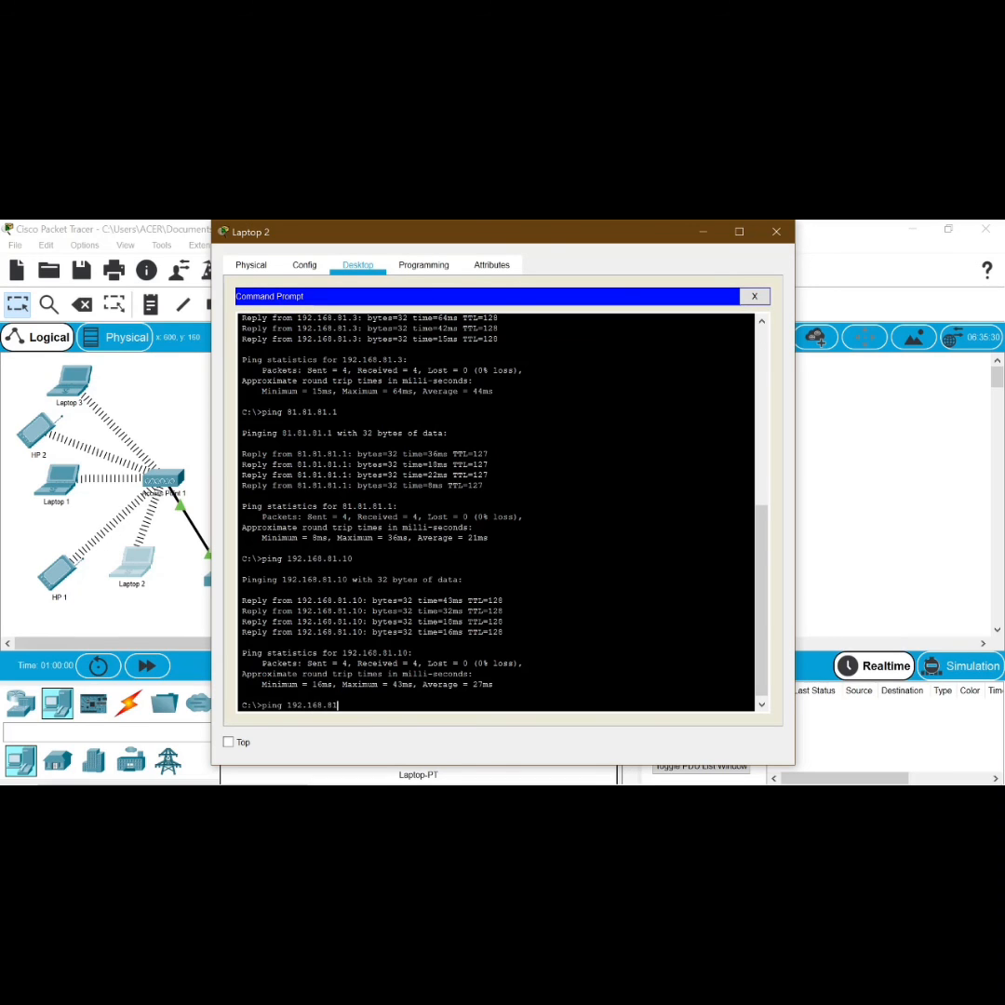
{"action": "type", "text": ".69"}
{"action": "key", "text": "Return"}
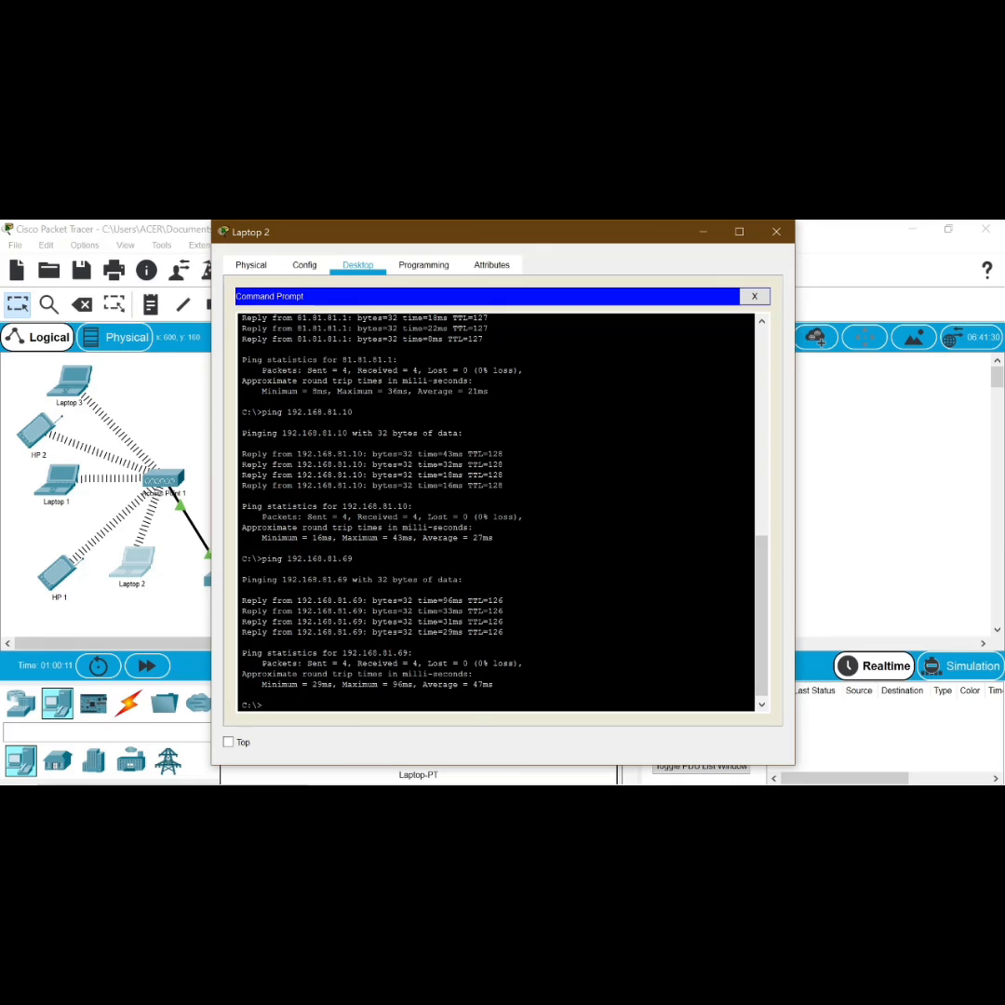
{"action": "type", "text": "ping 192.168.81.68"}
{"action": "key", "text": "Return"}
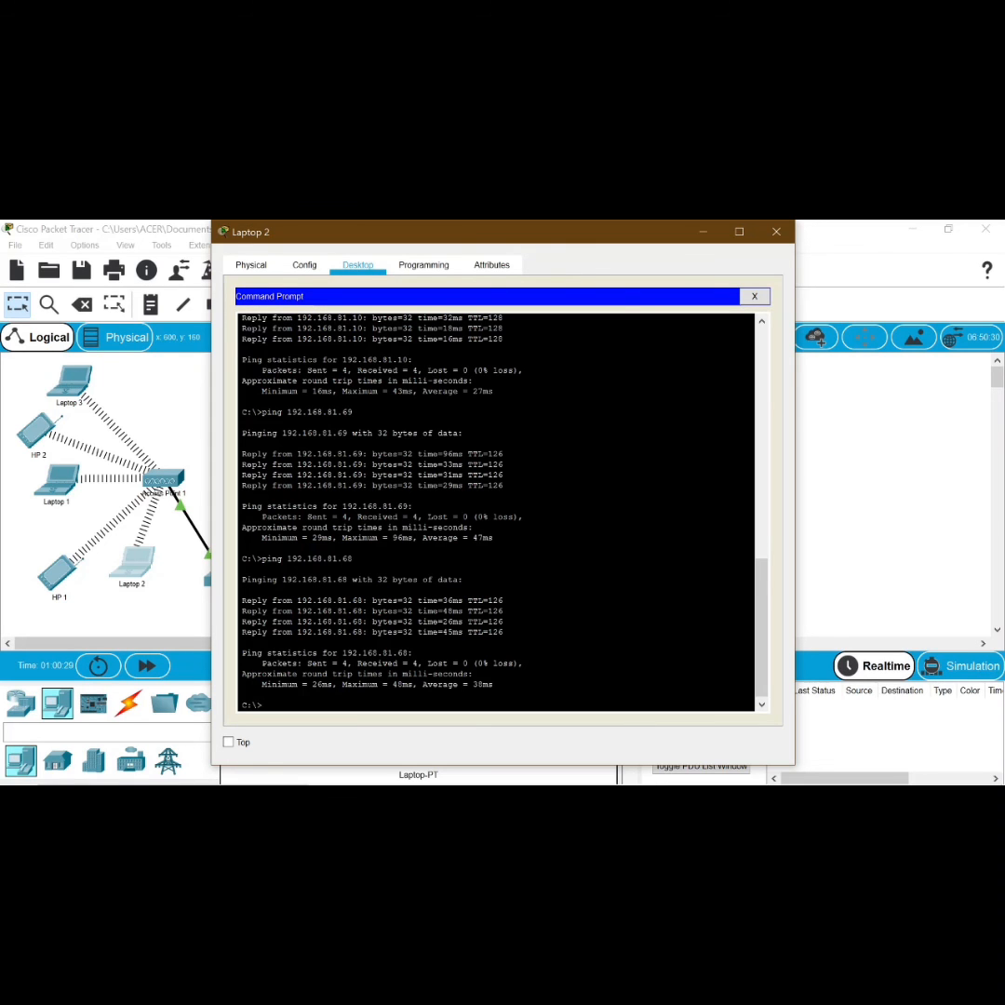
{"action": "left_click", "coordinate": [776, 232]}
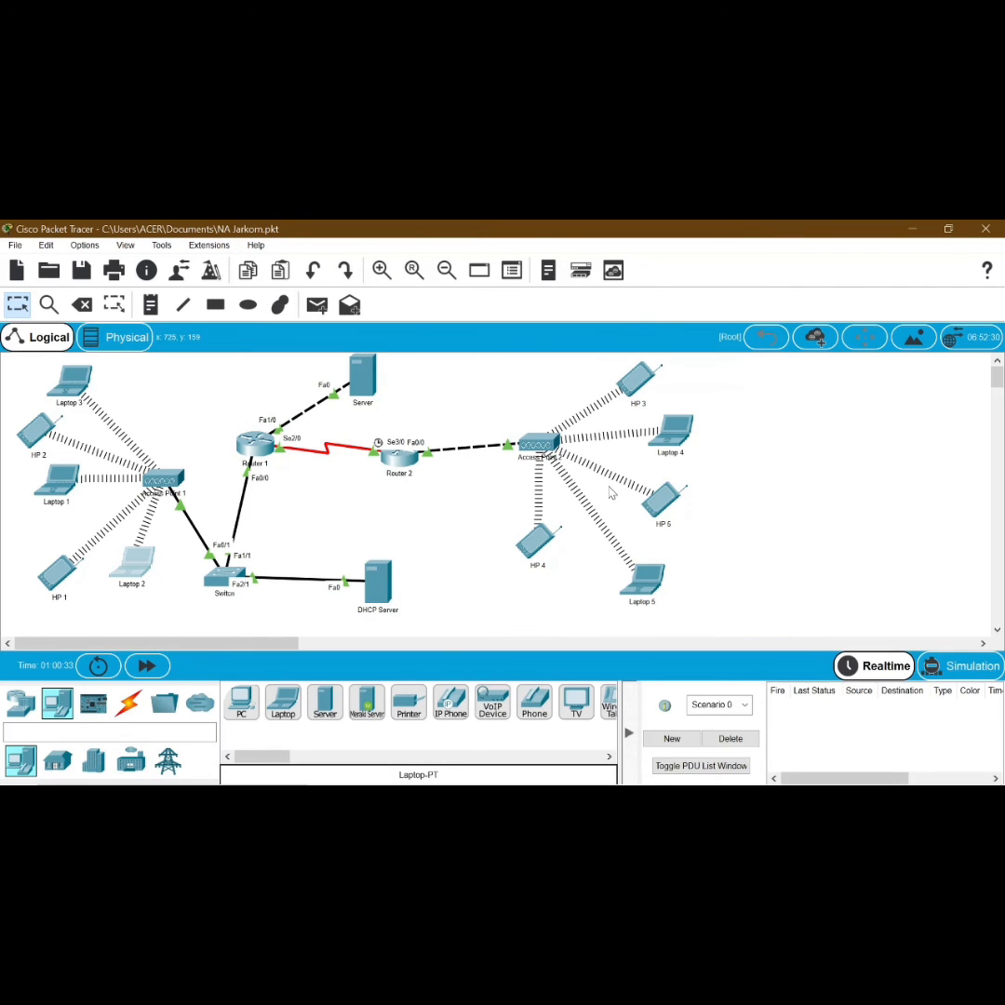
Open HP 5's Command Prompt and ping 192.168.81.3 and 192.168.81.9.
{"action": "left_click", "coordinate": [664, 502]}
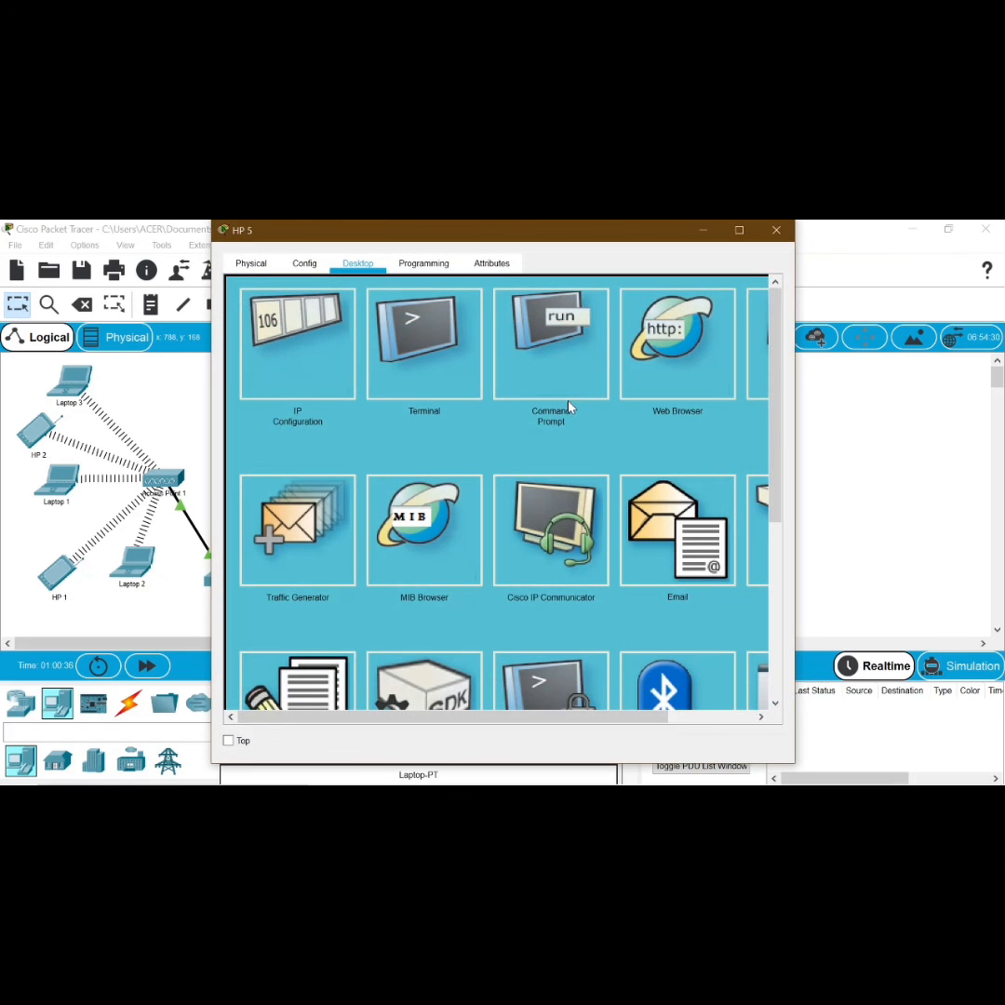
{"action": "left_click", "coordinate": [570, 407]}
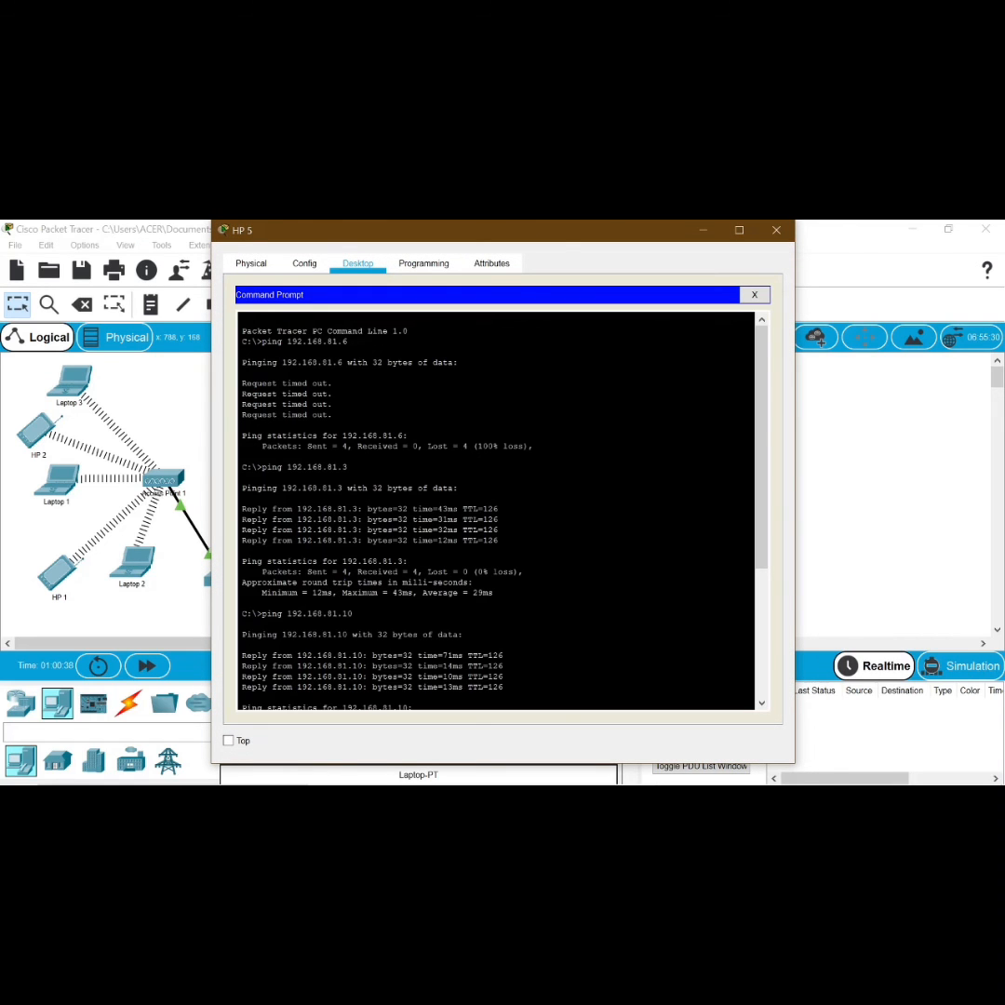
{"action": "type", "text": "ping"}
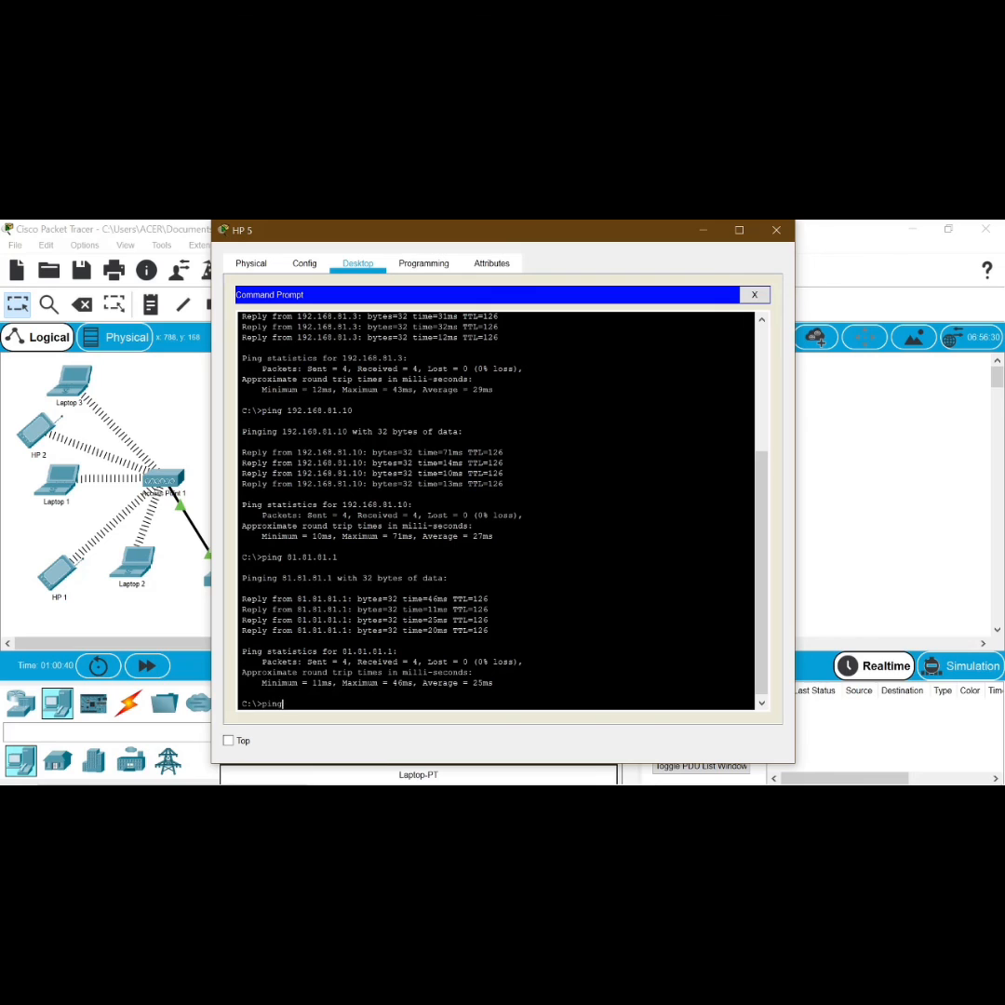
{"action": "type", "text": " 192.168.81.3"}
{"action": "key", "text": "Return"}
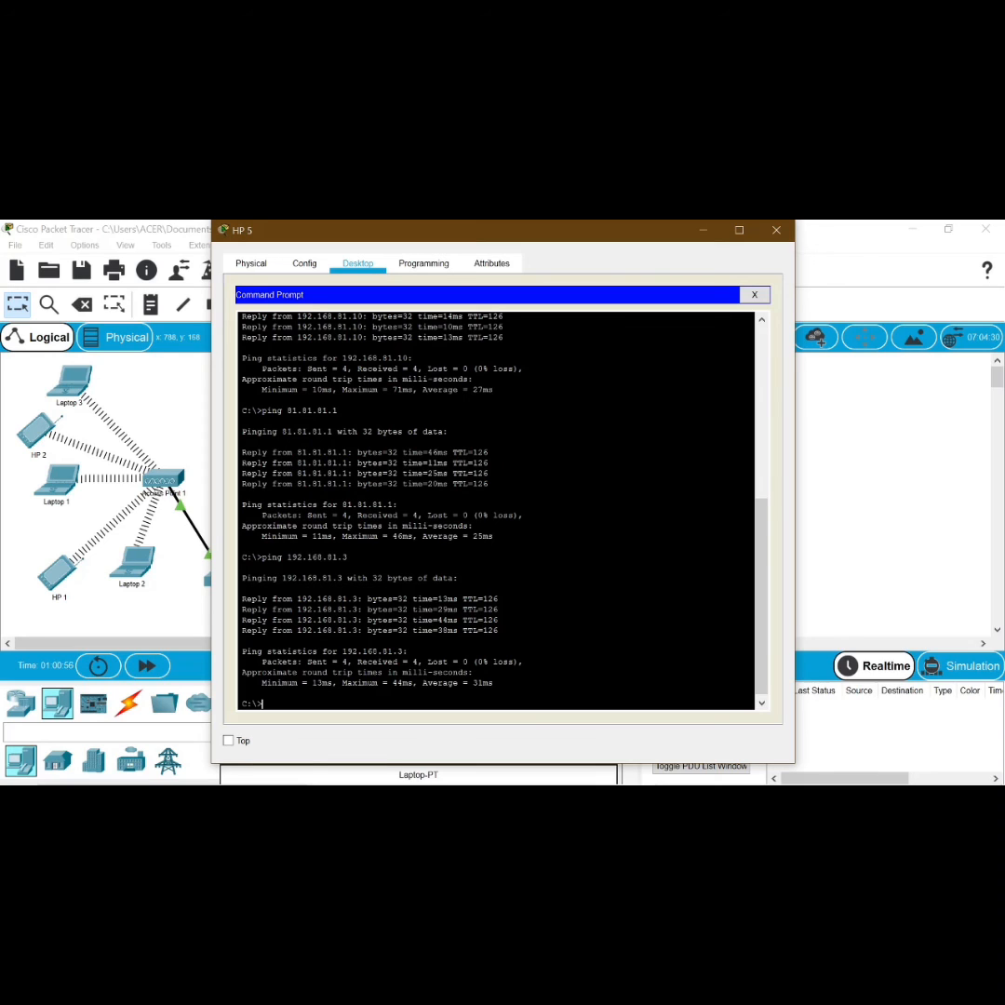
{"action": "type", "text": "ping 192.168.81.9"}
{"action": "key", "text": "Return"}
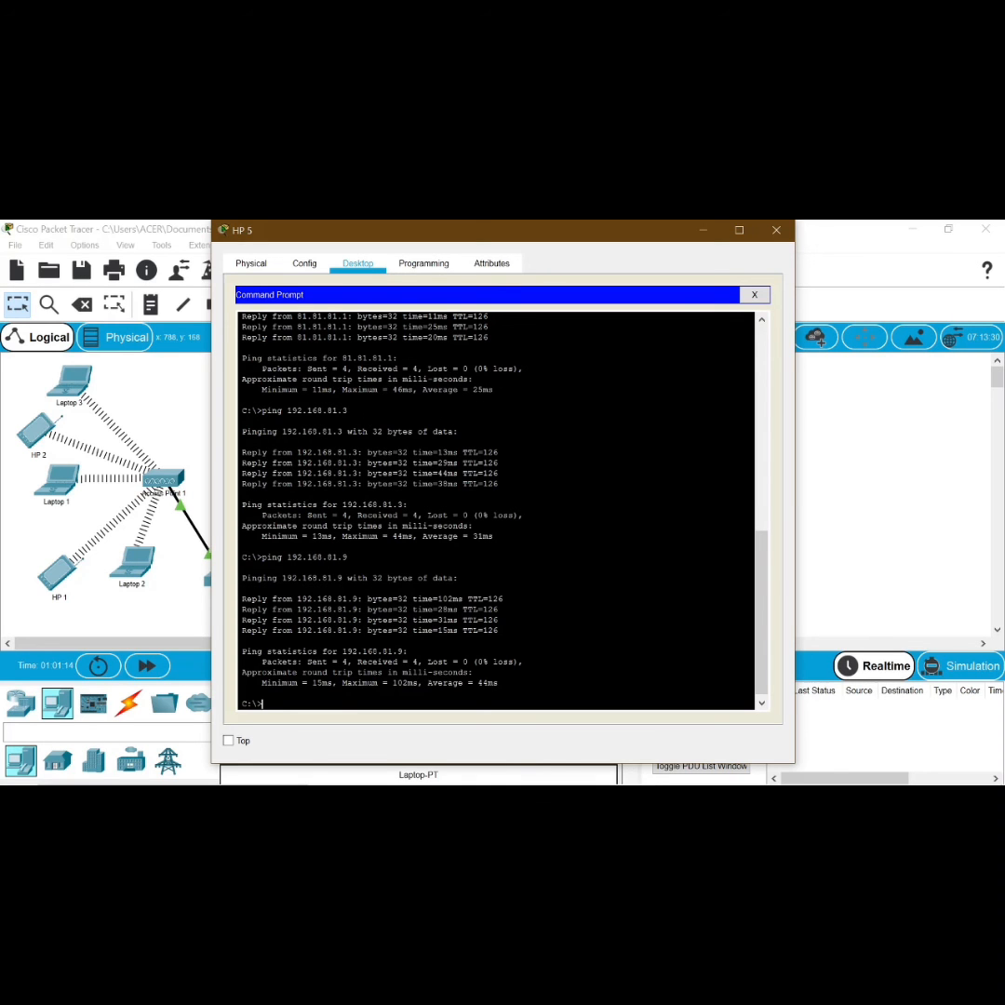
Ping 81.81.81.1 and 192.168.81.10 from HP 5, and close its window.
{"action": "type", "text": "ping 81.81.81.1"}
{"action": "key", "text": "Return"}
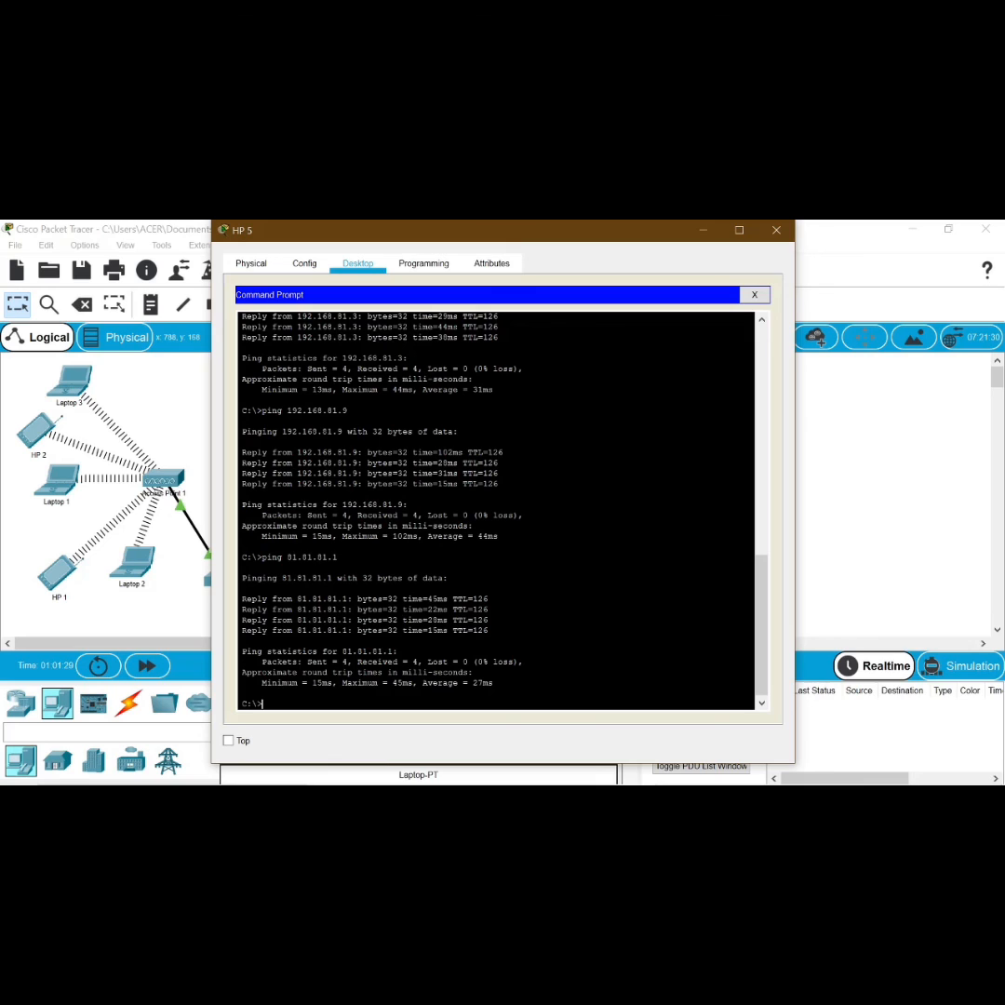
{"action": "type", "text": "ping 192.168.81.10"}
{"action": "key", "text": "Return"}
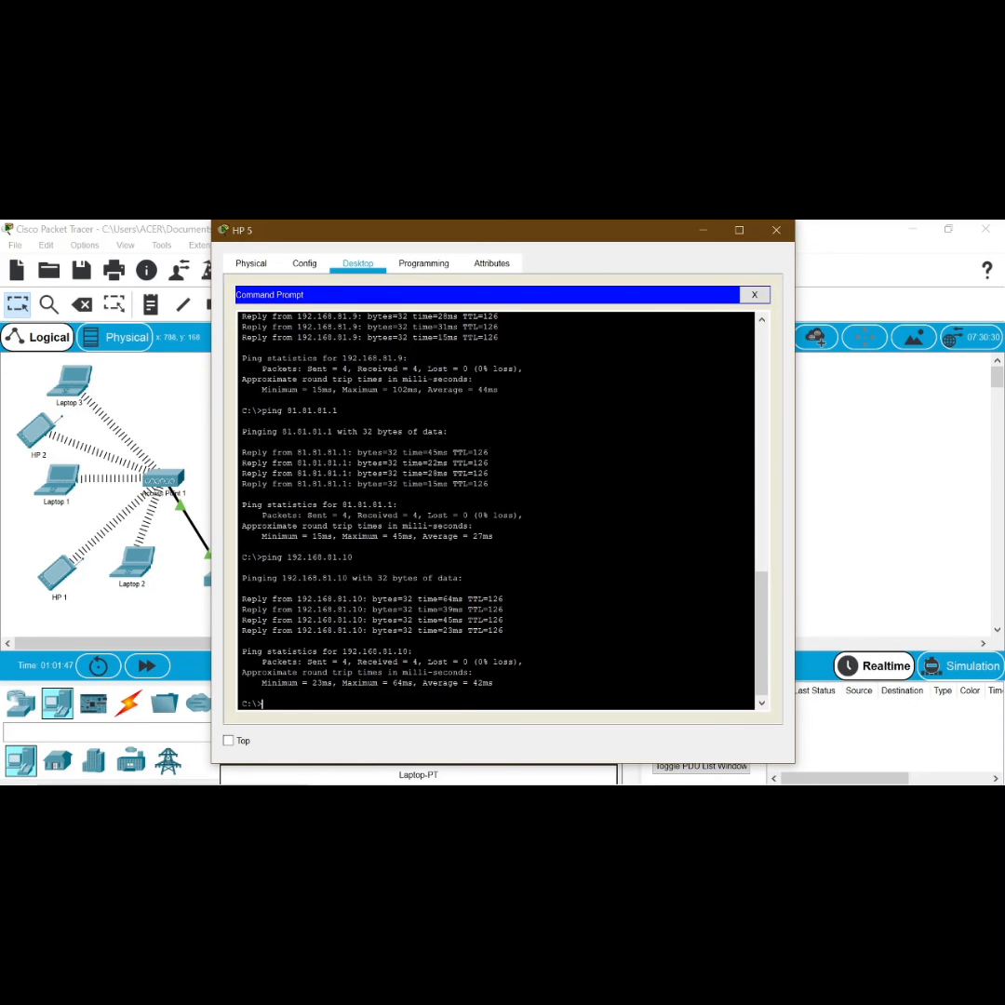
{"action": "left_click", "coordinate": [777, 230]}
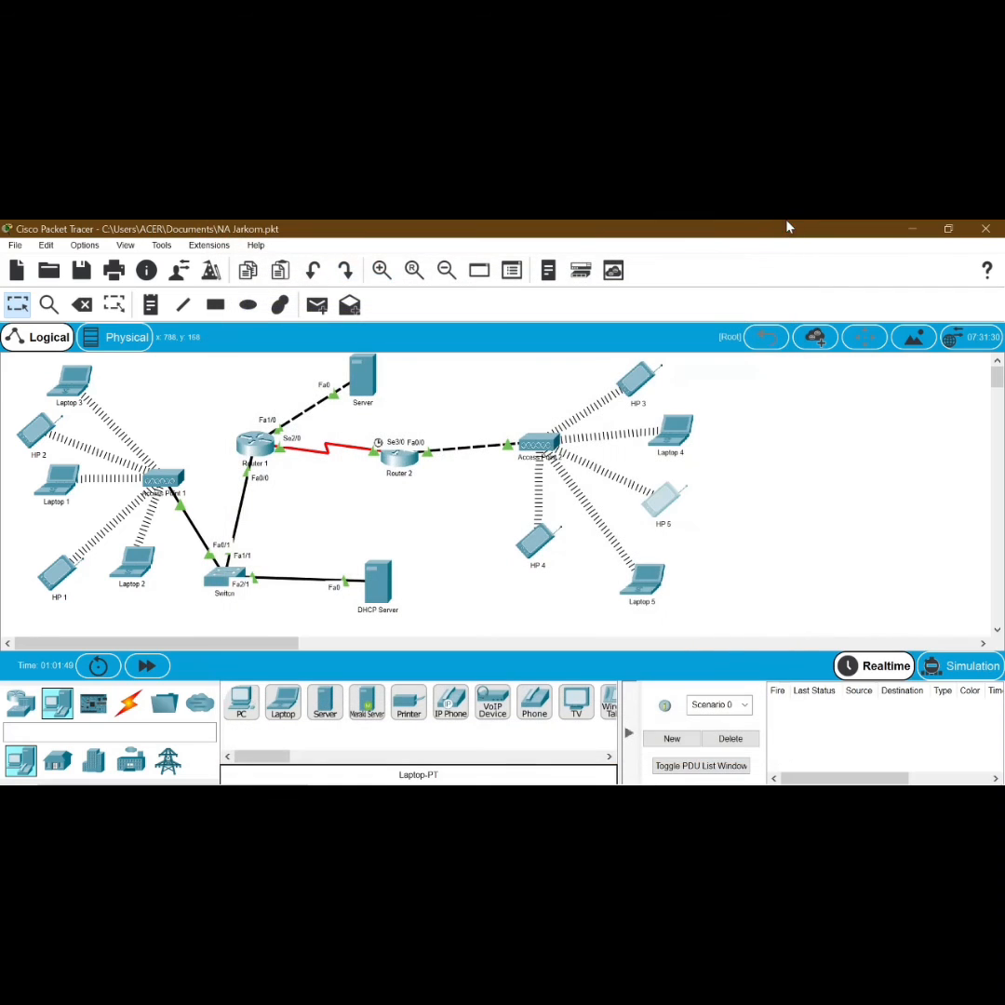